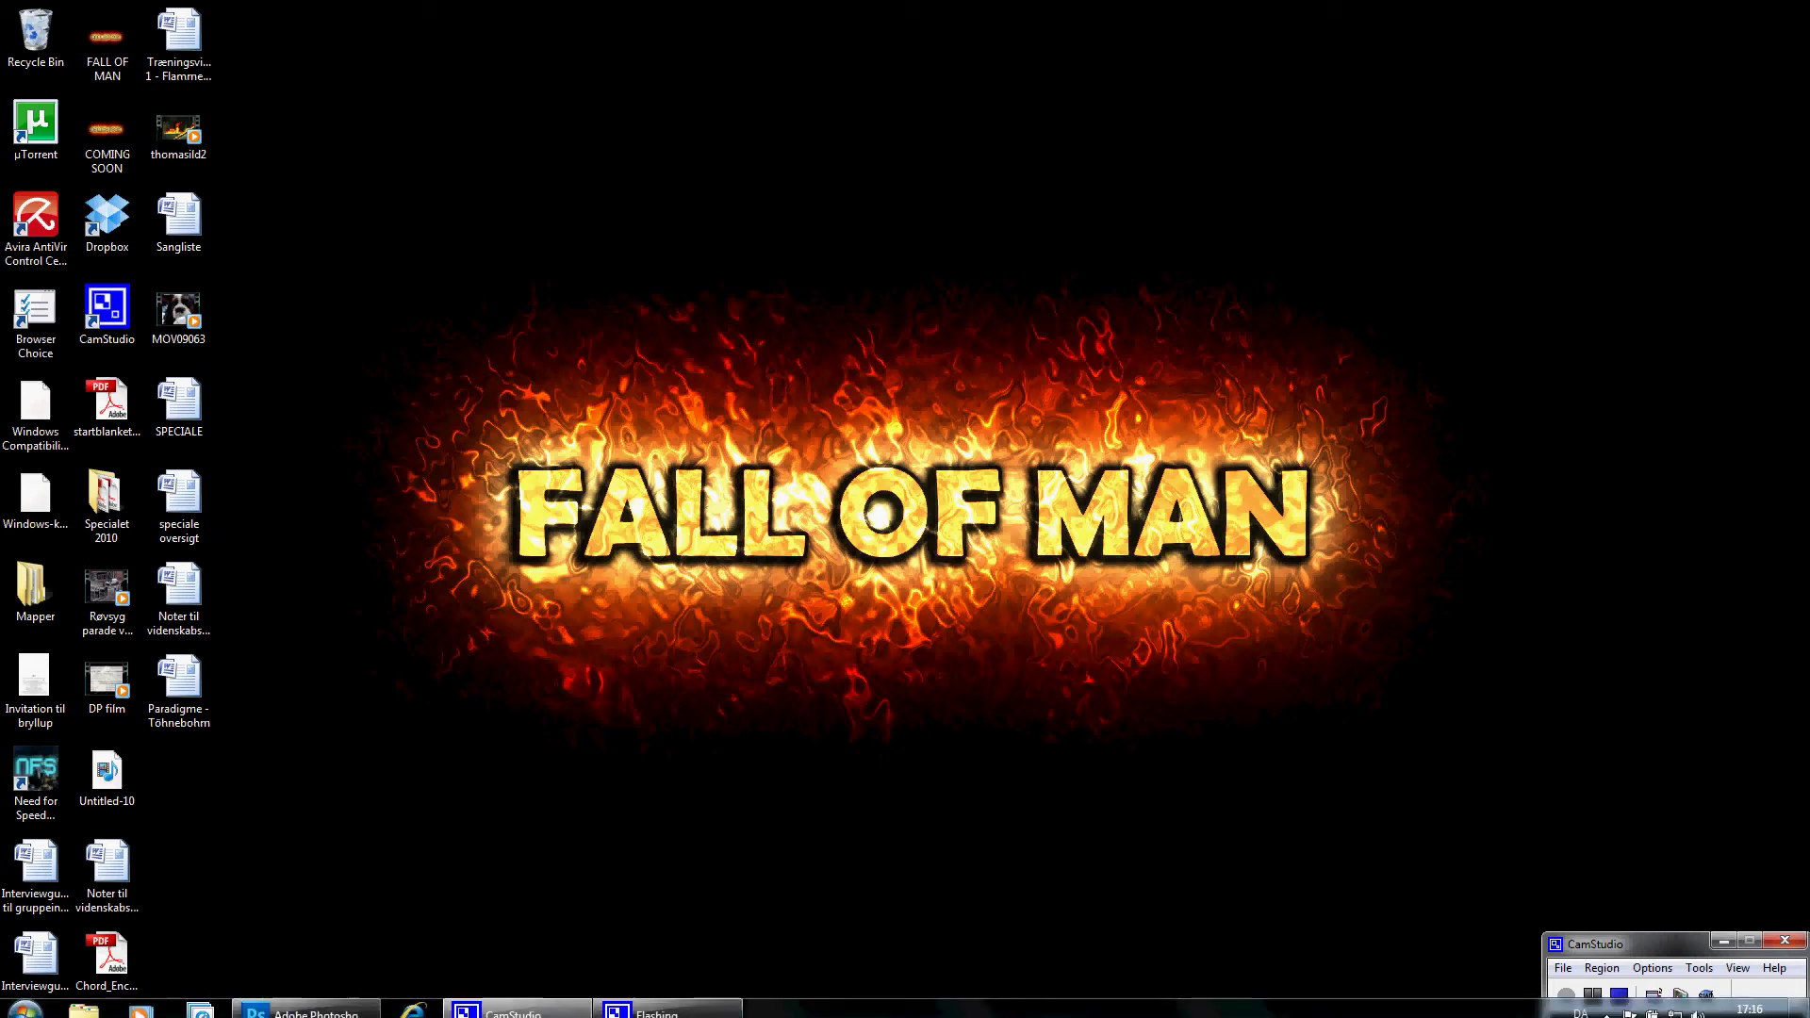
# - Create a new document from the 1920 x 1080 px preset
pyautogui.click(294, 1003)
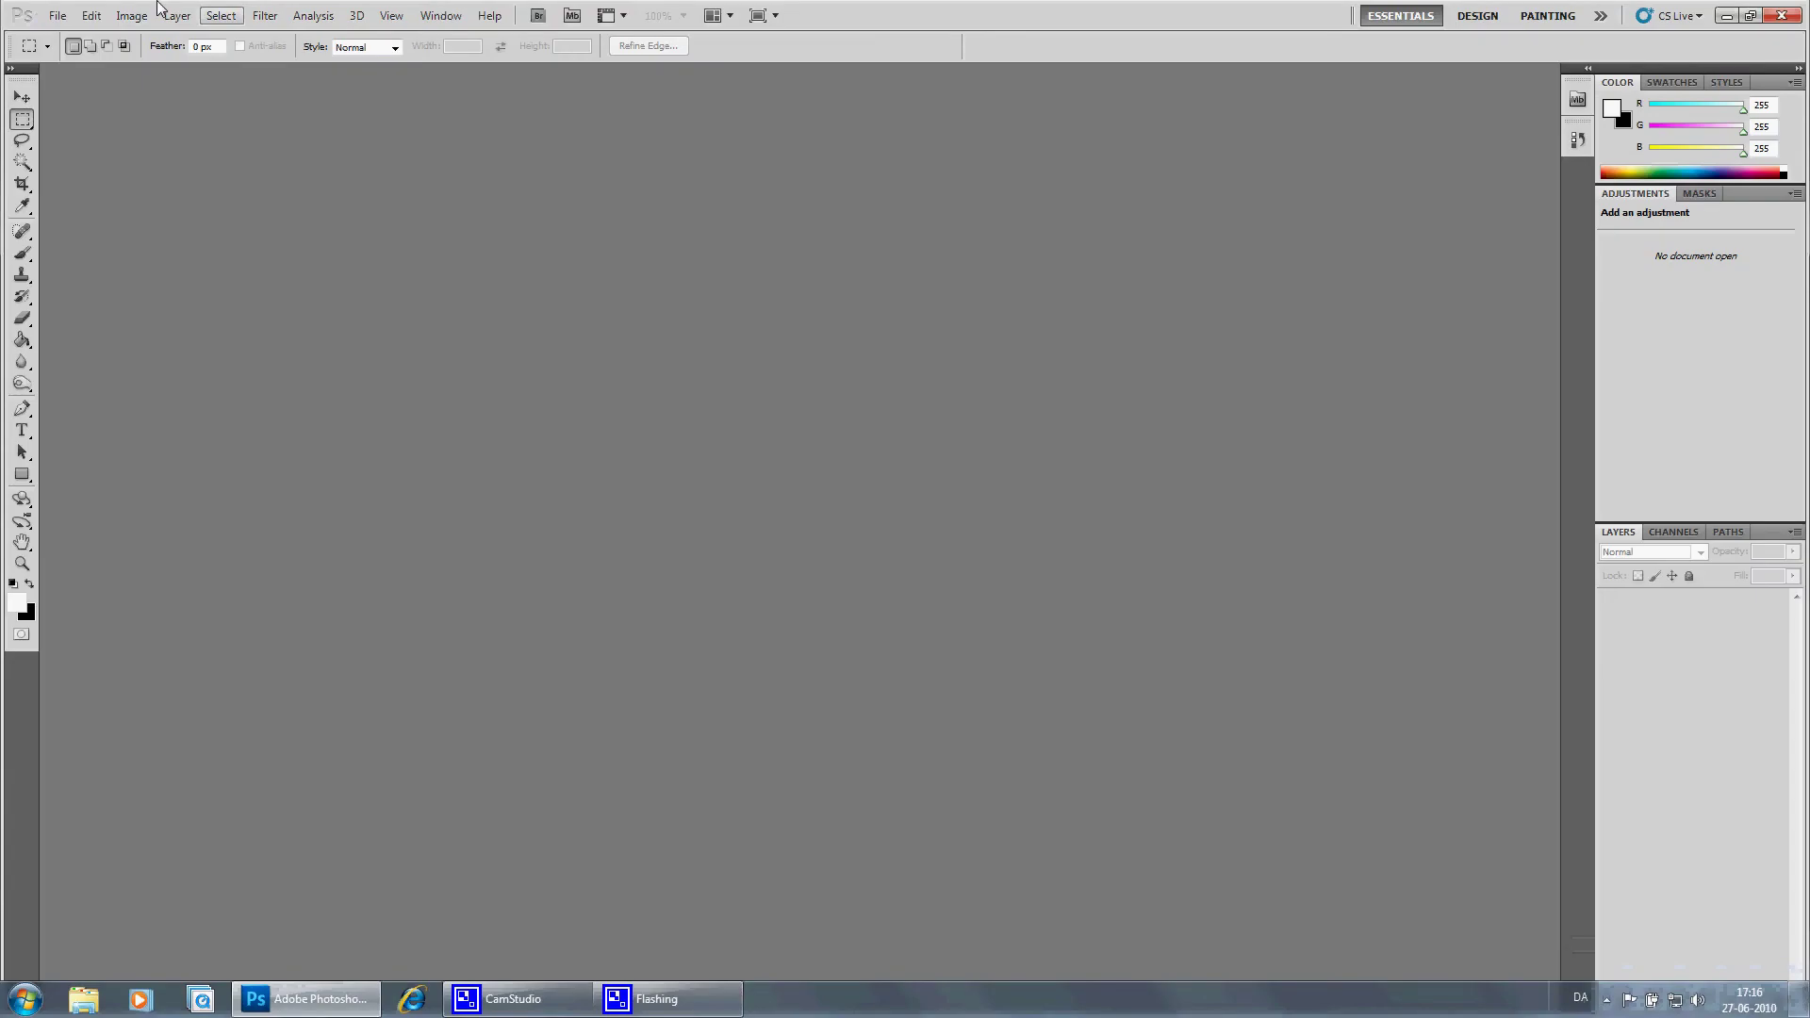
pyautogui.click(57, 17)
pyautogui.click(87, 42)
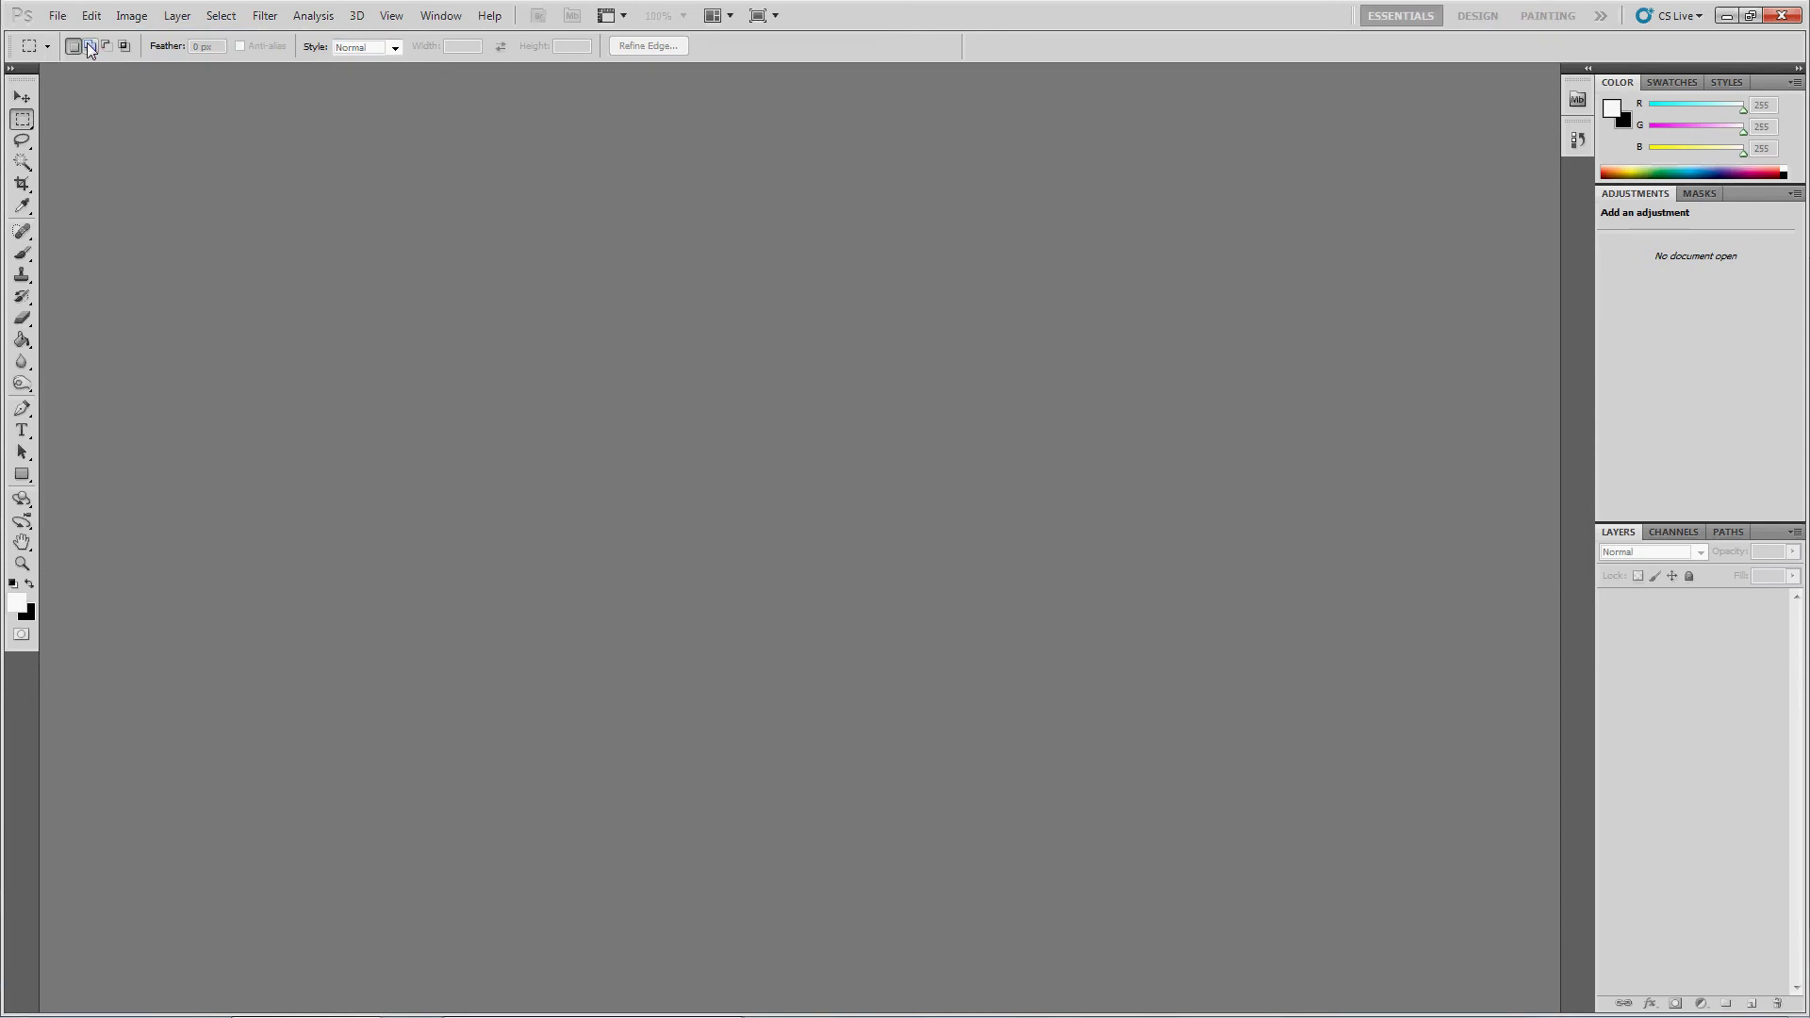
pyautogui.click(817, 377)
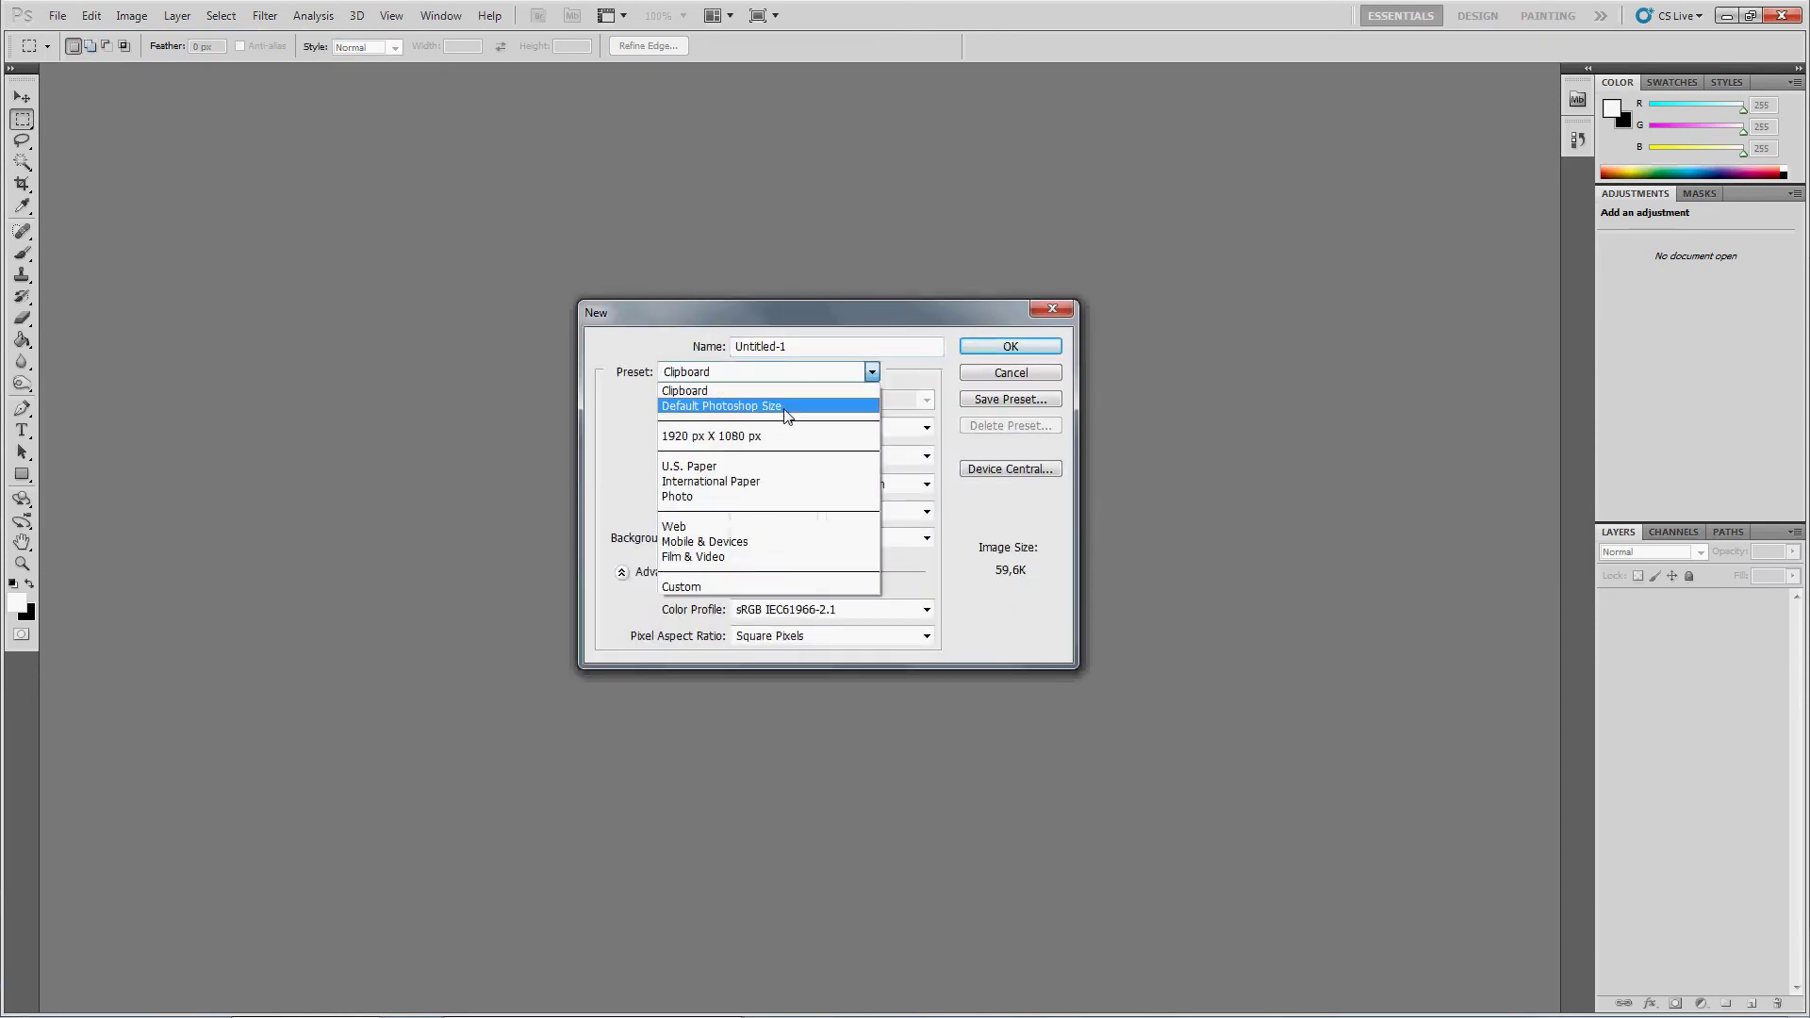
pyautogui.click(735, 437)
pyautogui.click(984, 348)
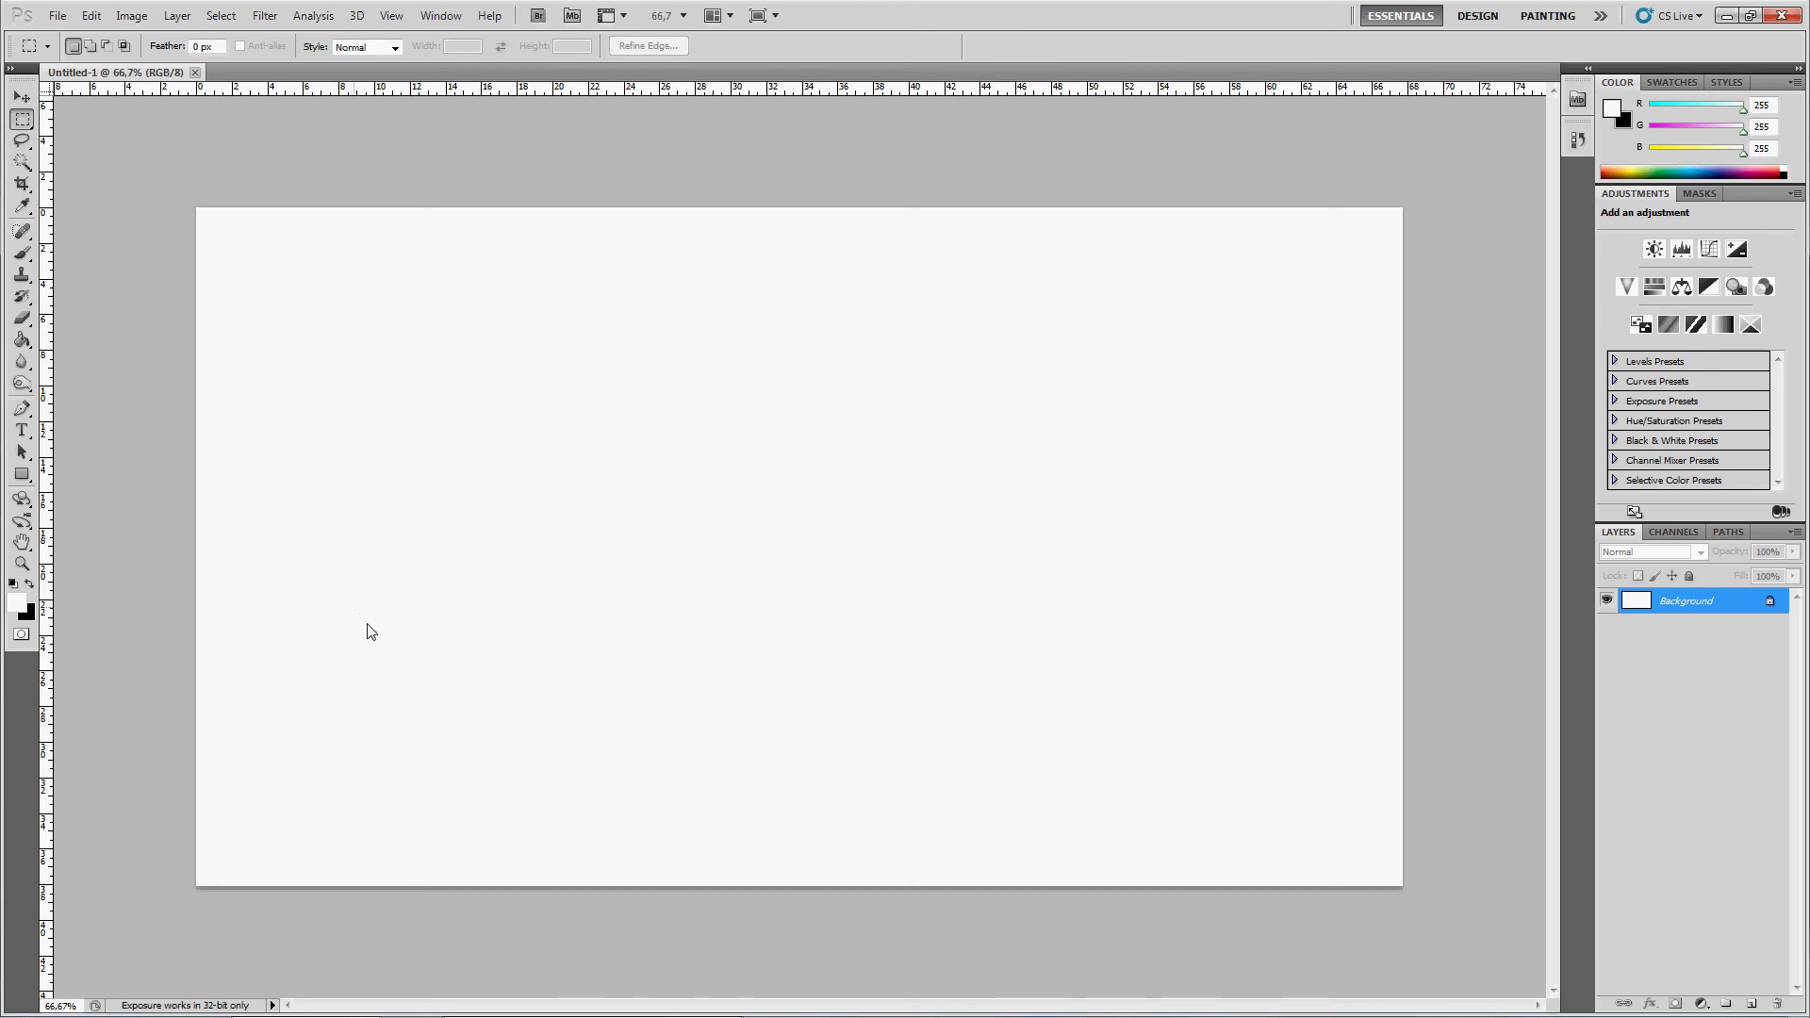
# - Fill the Background layer with black using the Paint Bucket
pyautogui.click(22, 339)
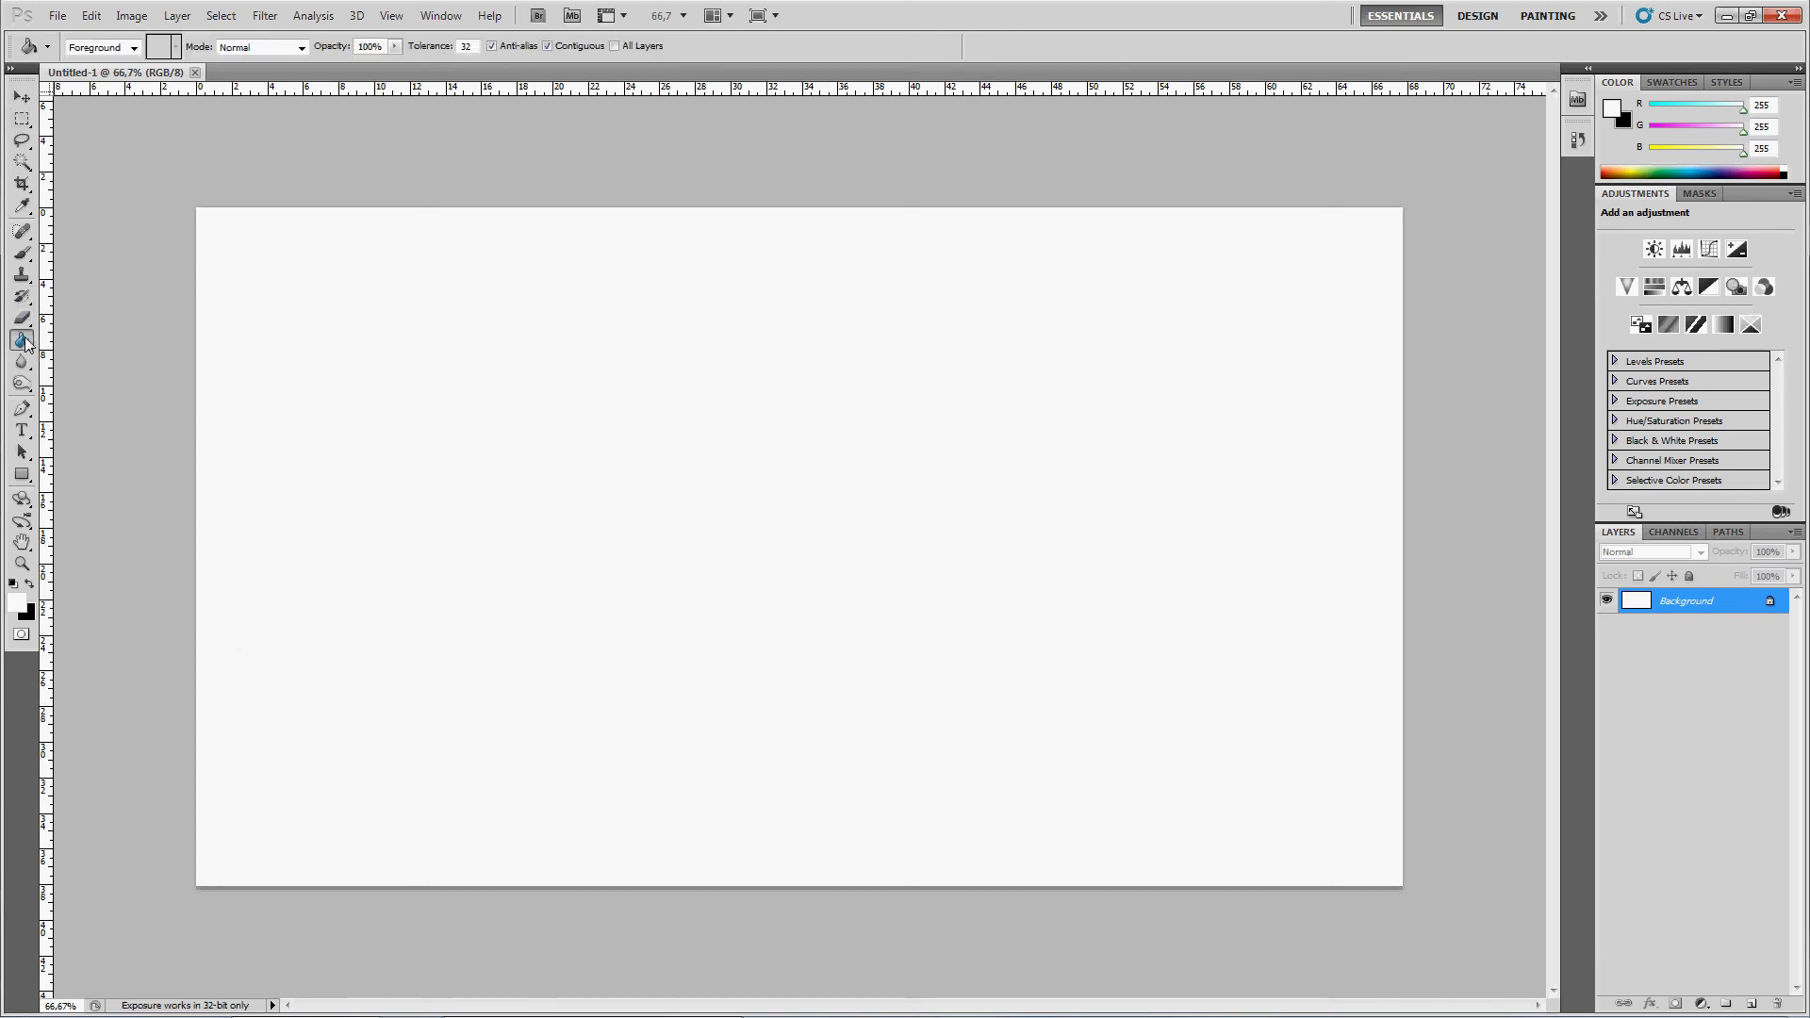
pyautogui.press('x')
pyautogui.click(397, 412)
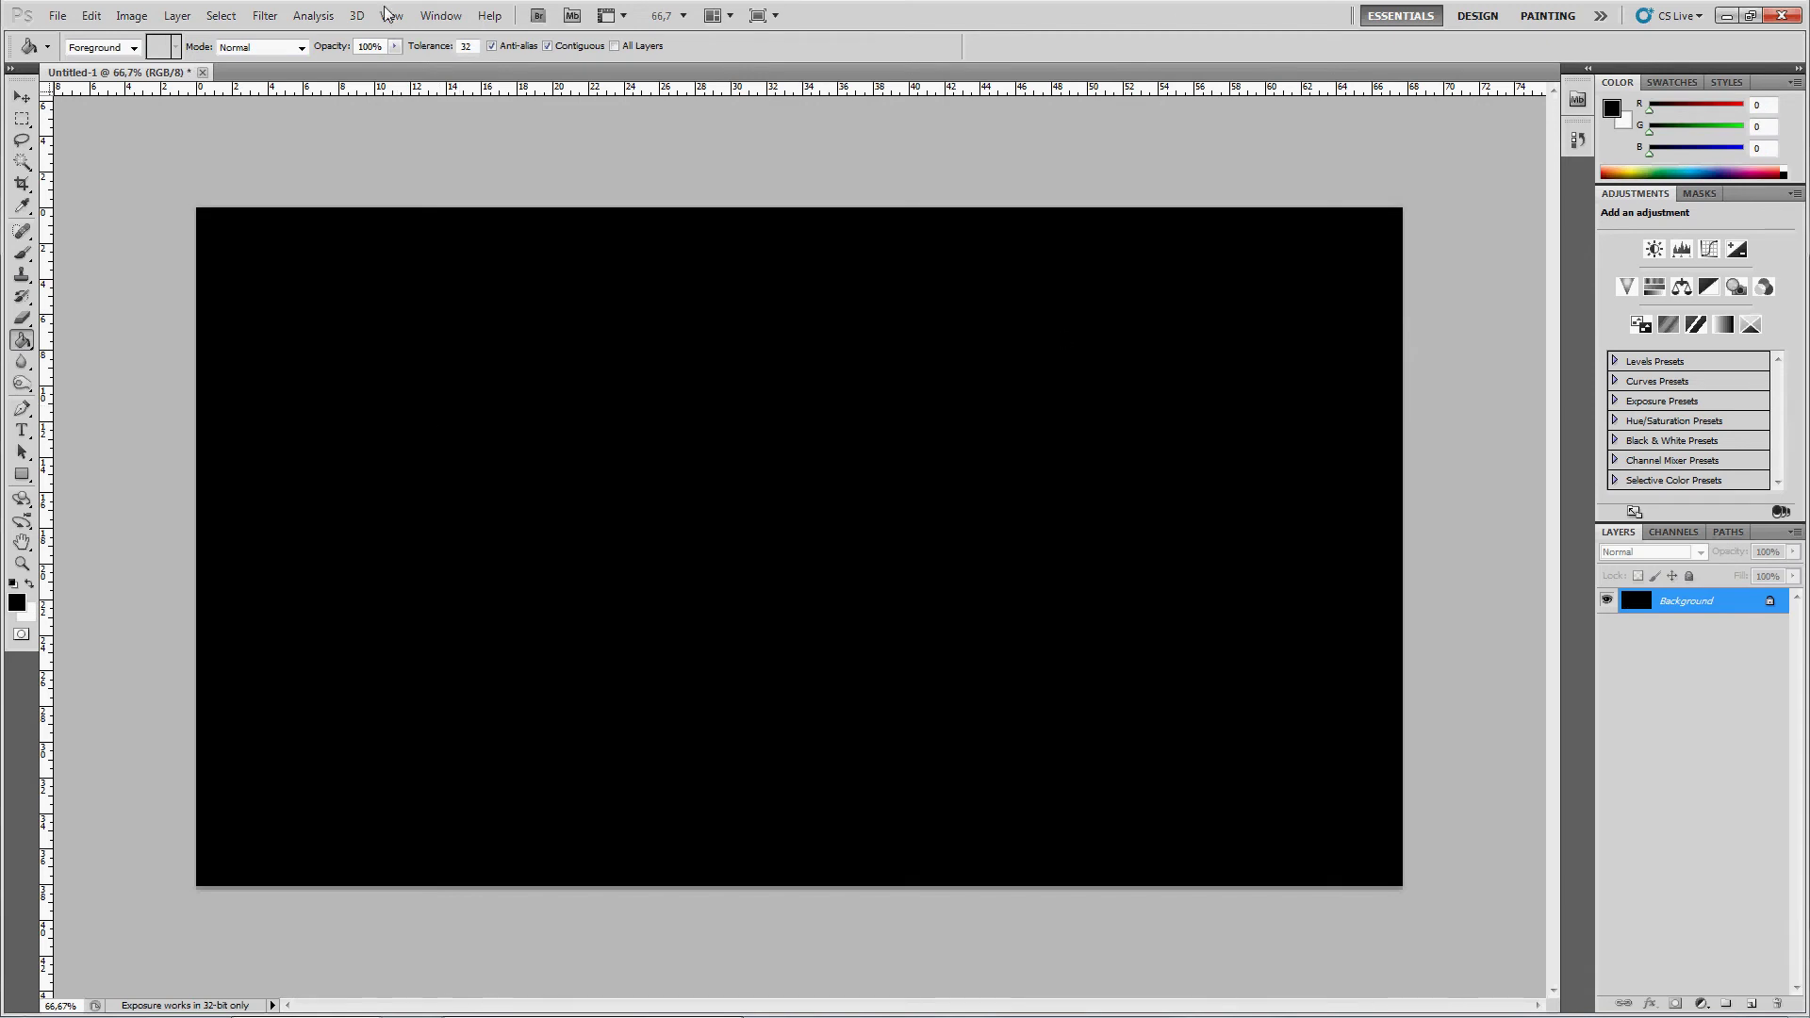
# - Add a new empty layer named 'Flammer'
pyautogui.click(175, 16)
pyautogui.moveTo(189, 36)
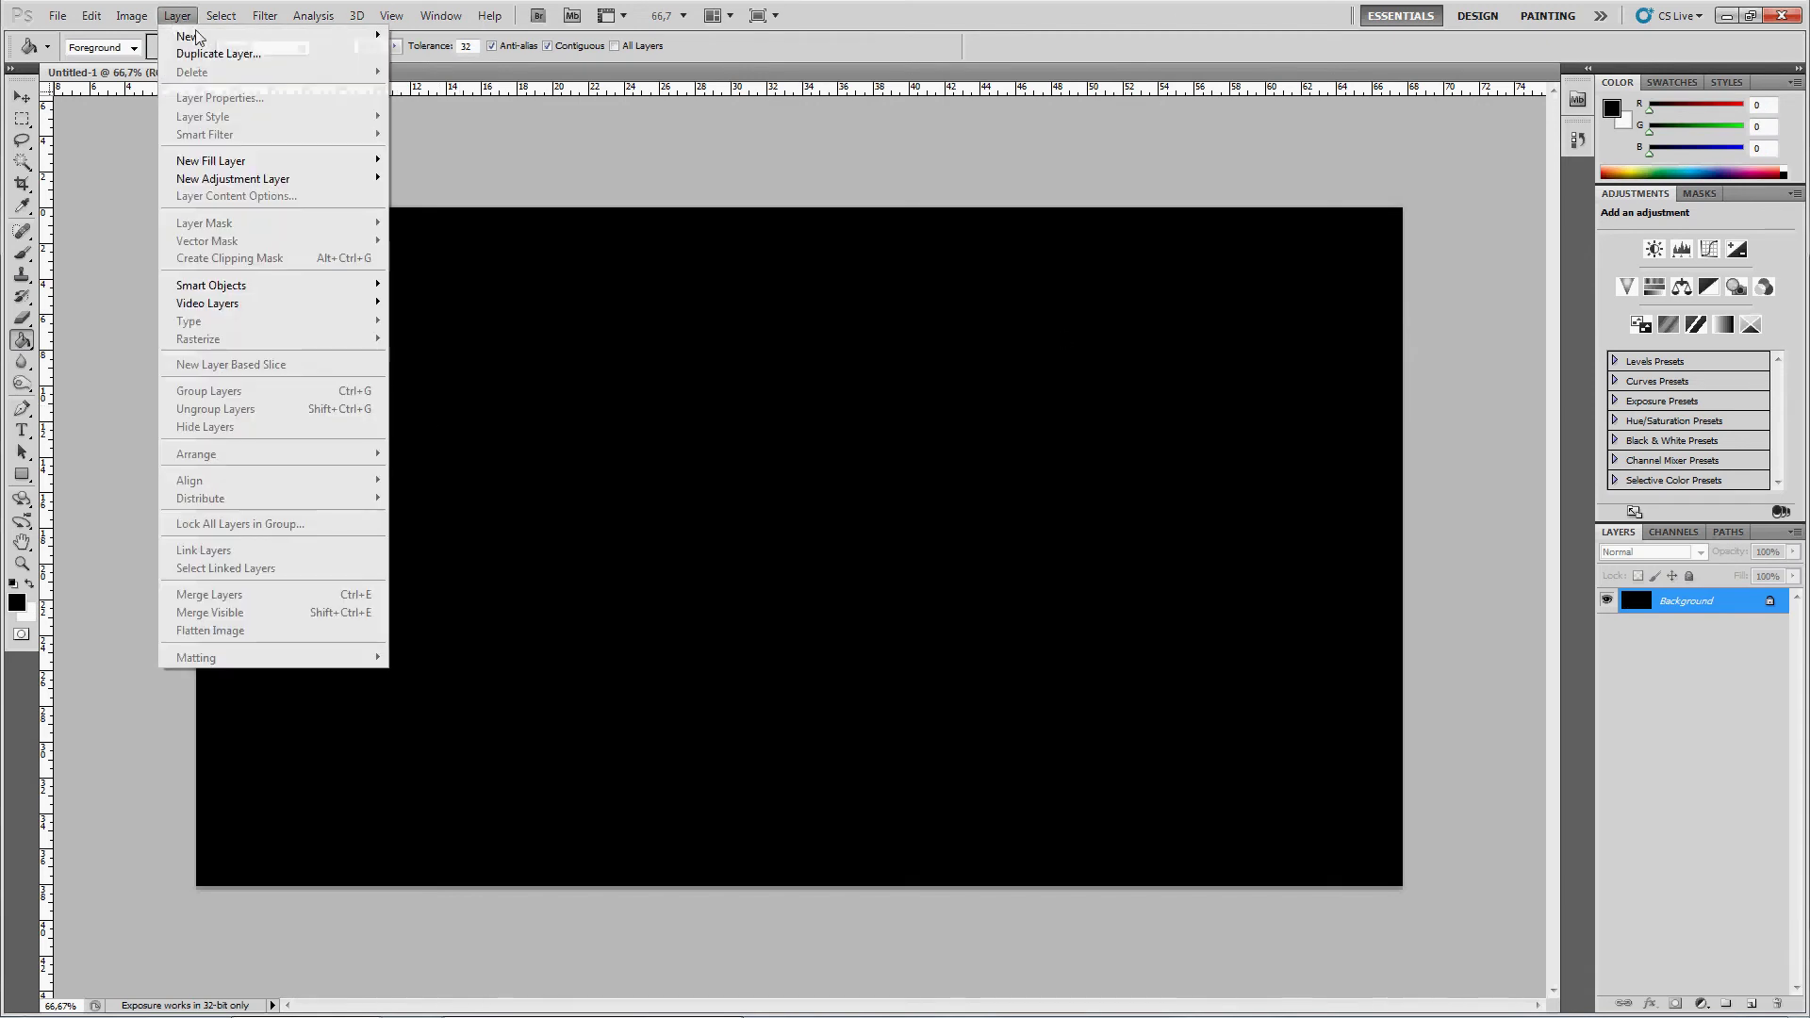
pyautogui.click(440, 43)
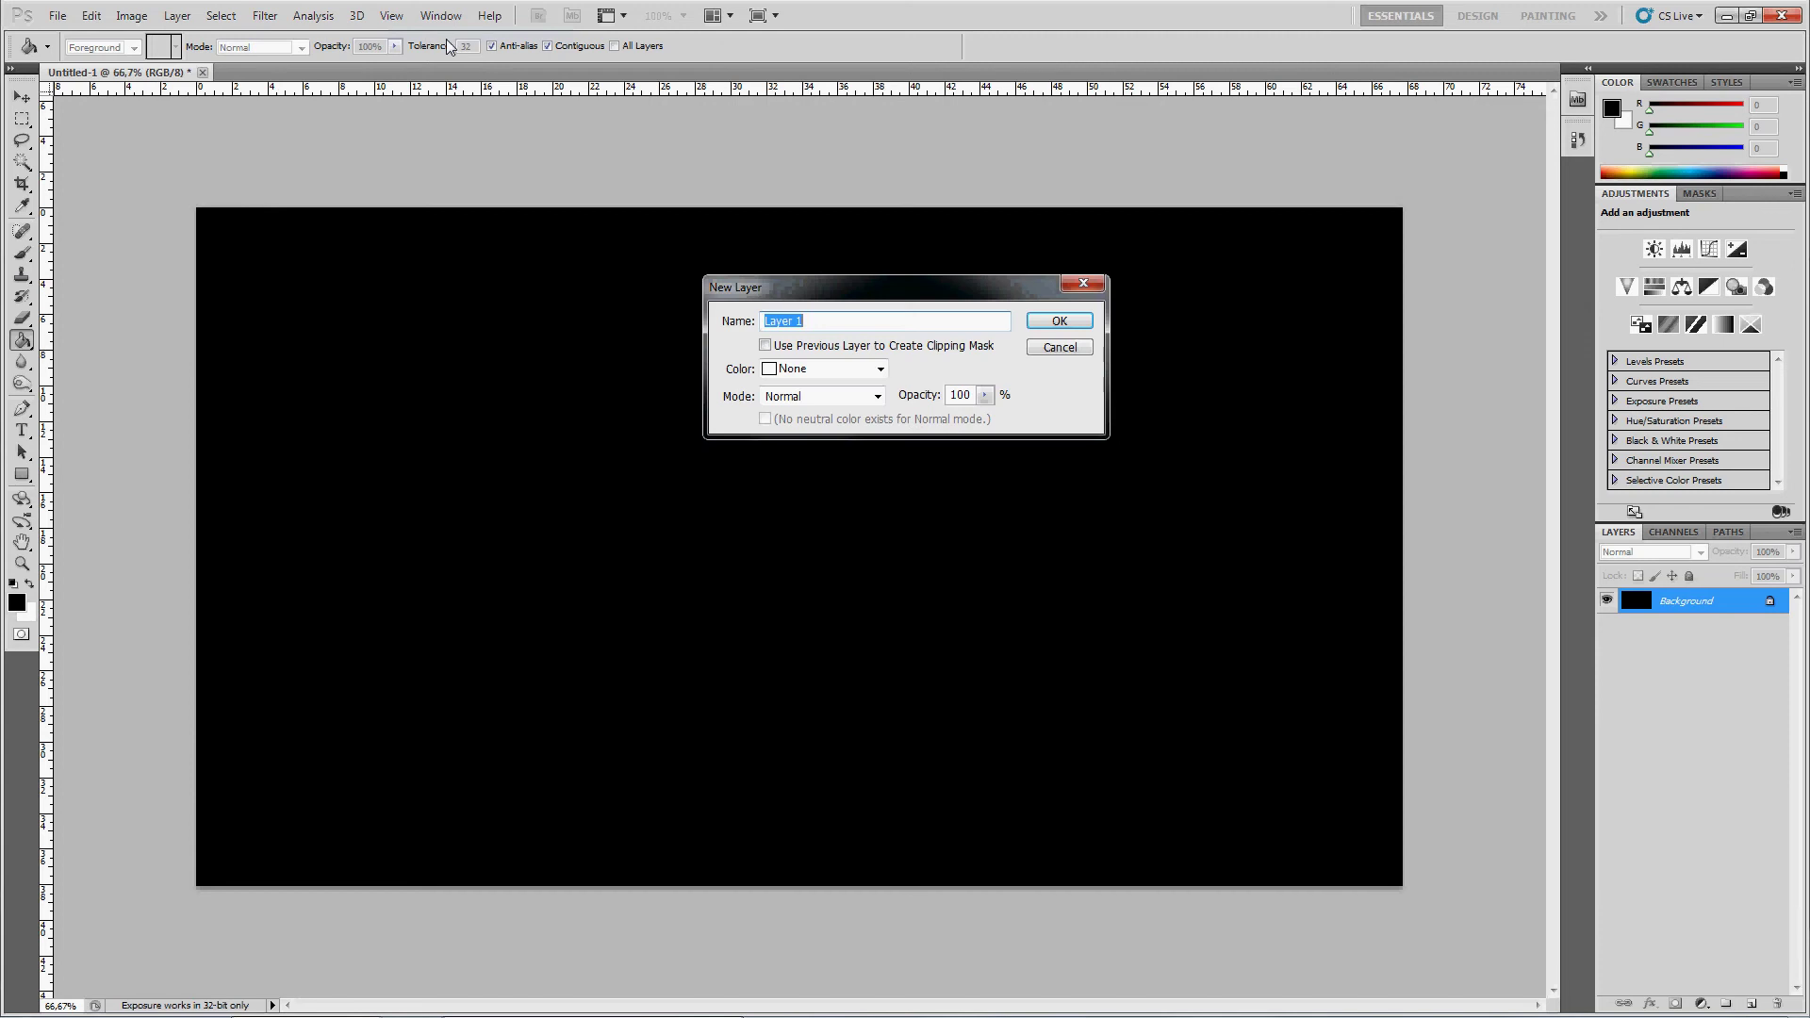
pyautogui.write('Flammer')
pyautogui.press('Return')
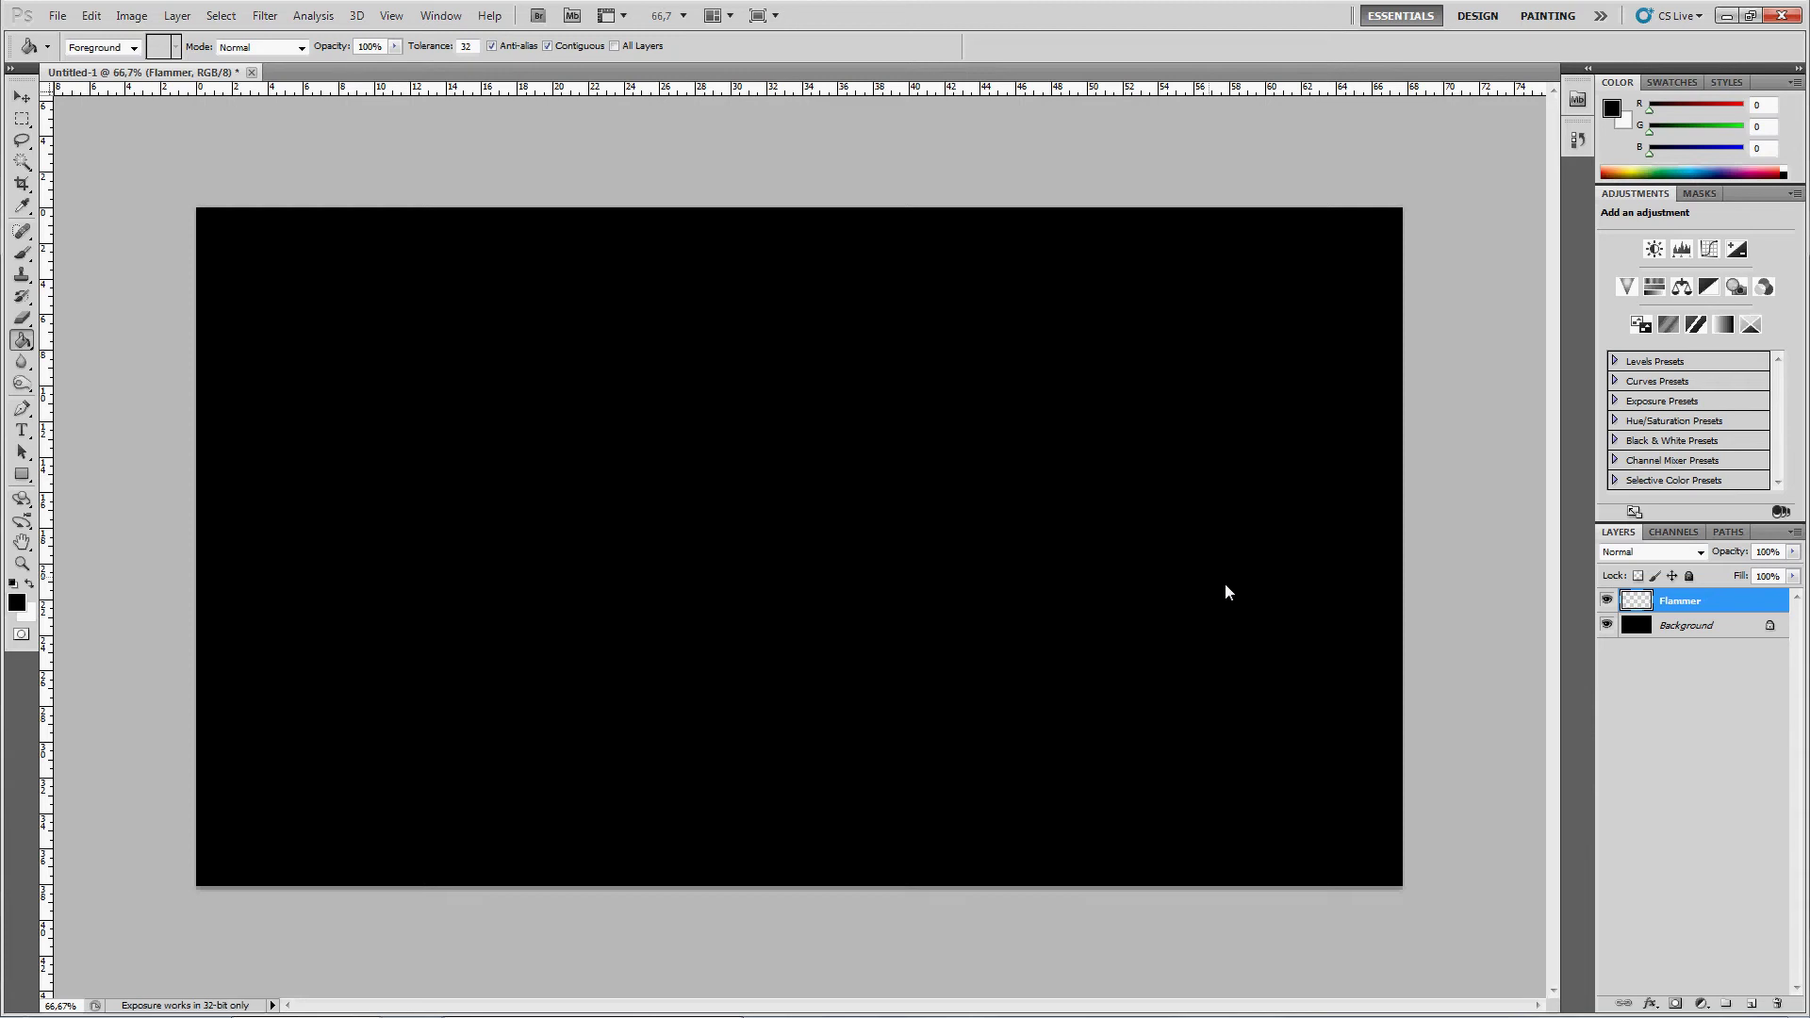
# - Fill the Flammer layer white and render Clouds on it
pyautogui.press('x')
pyautogui.click(462, 555)
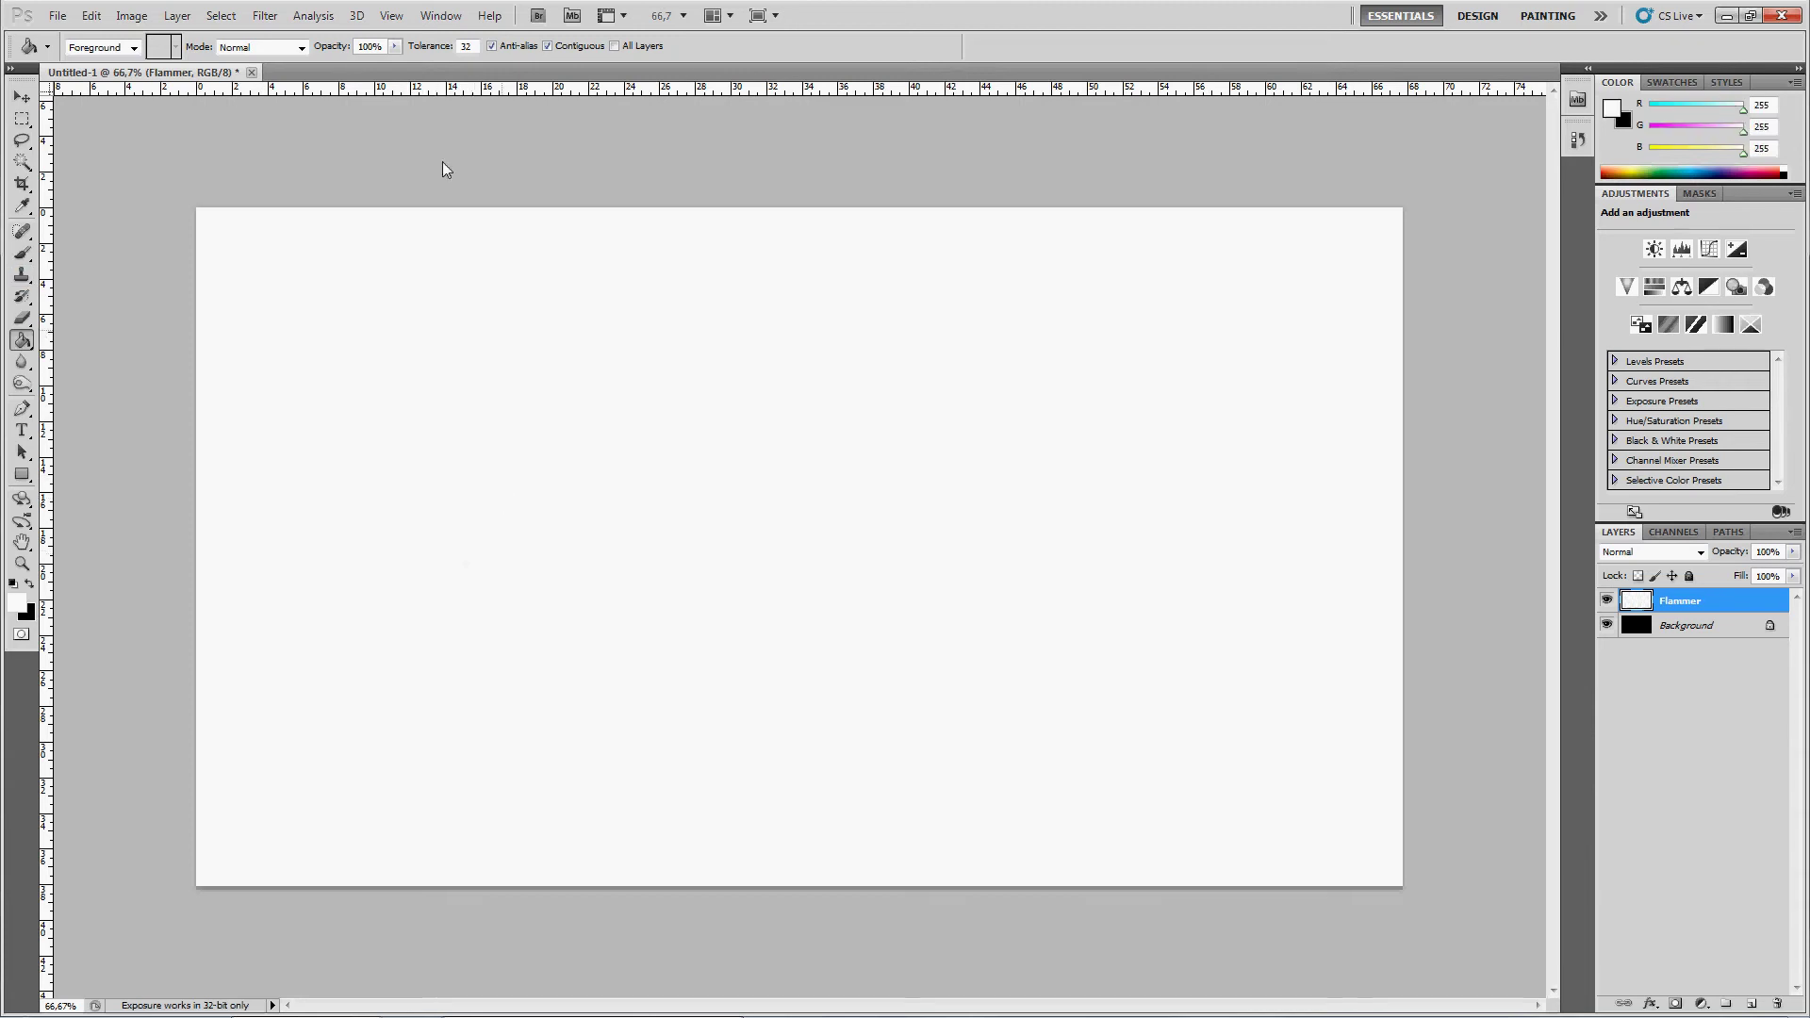
pyautogui.click(264, 16)
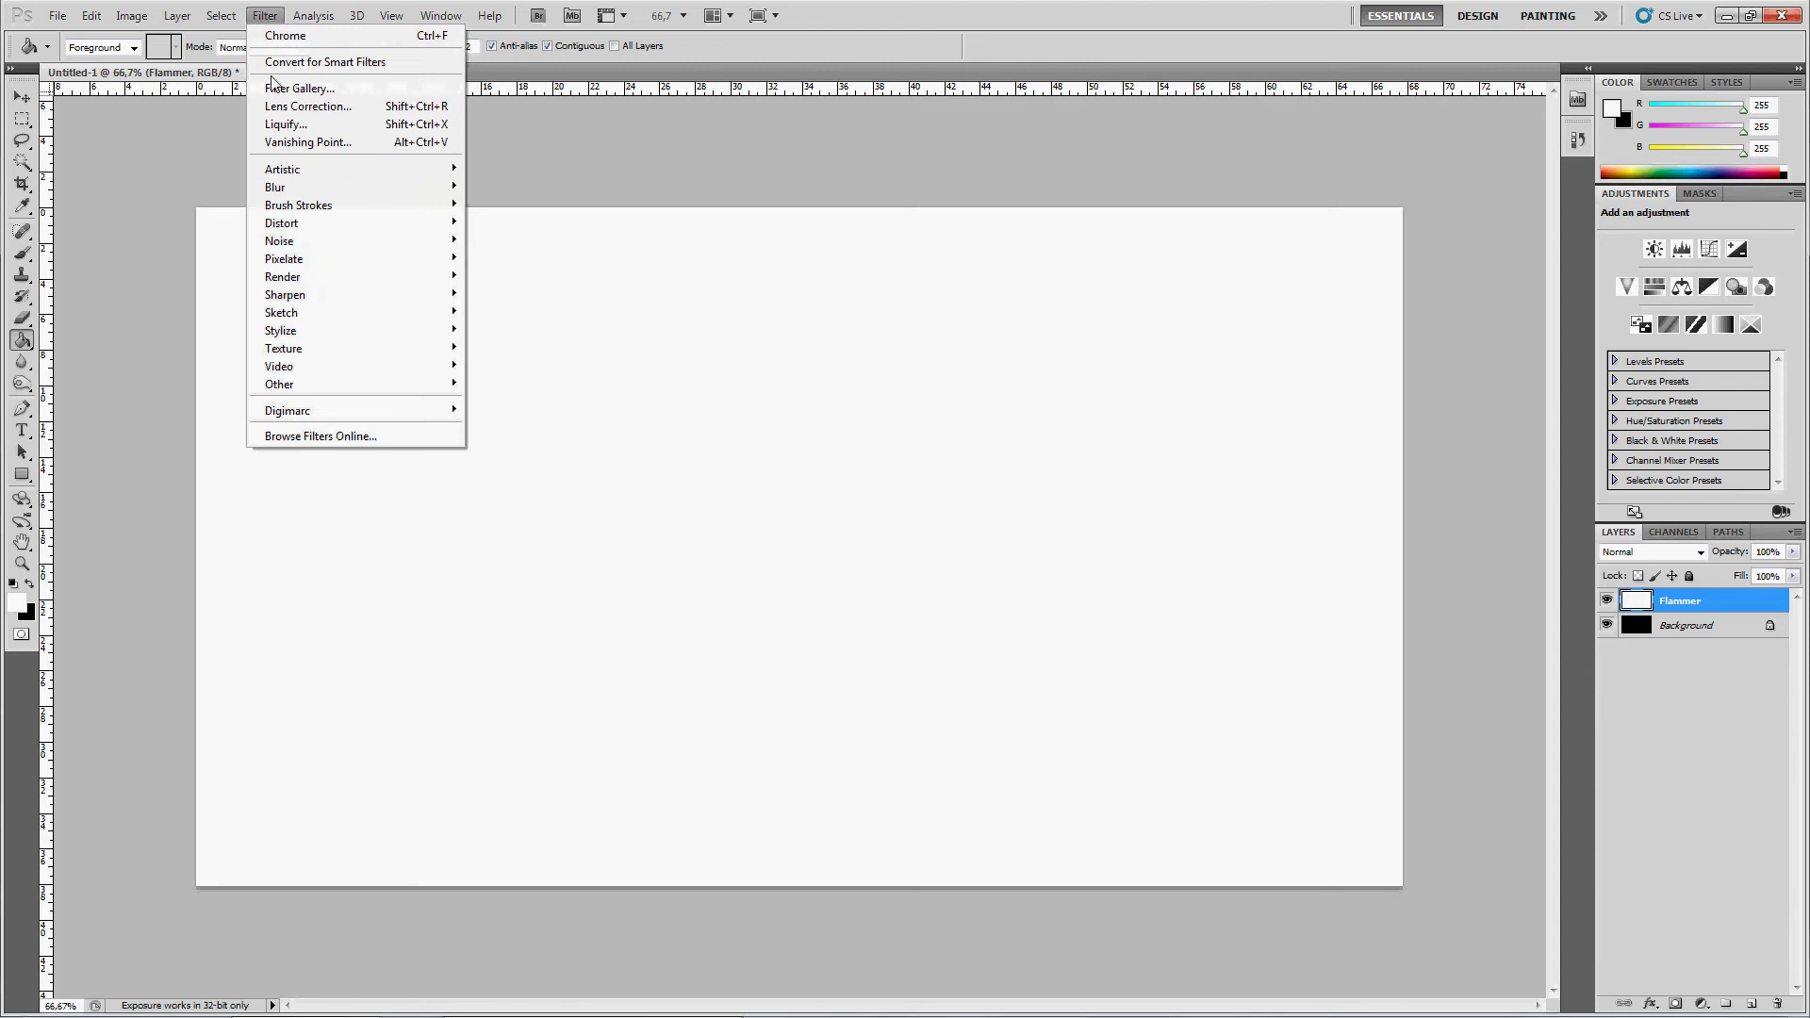
pyautogui.moveTo(283, 275)
pyautogui.click(166, 277)
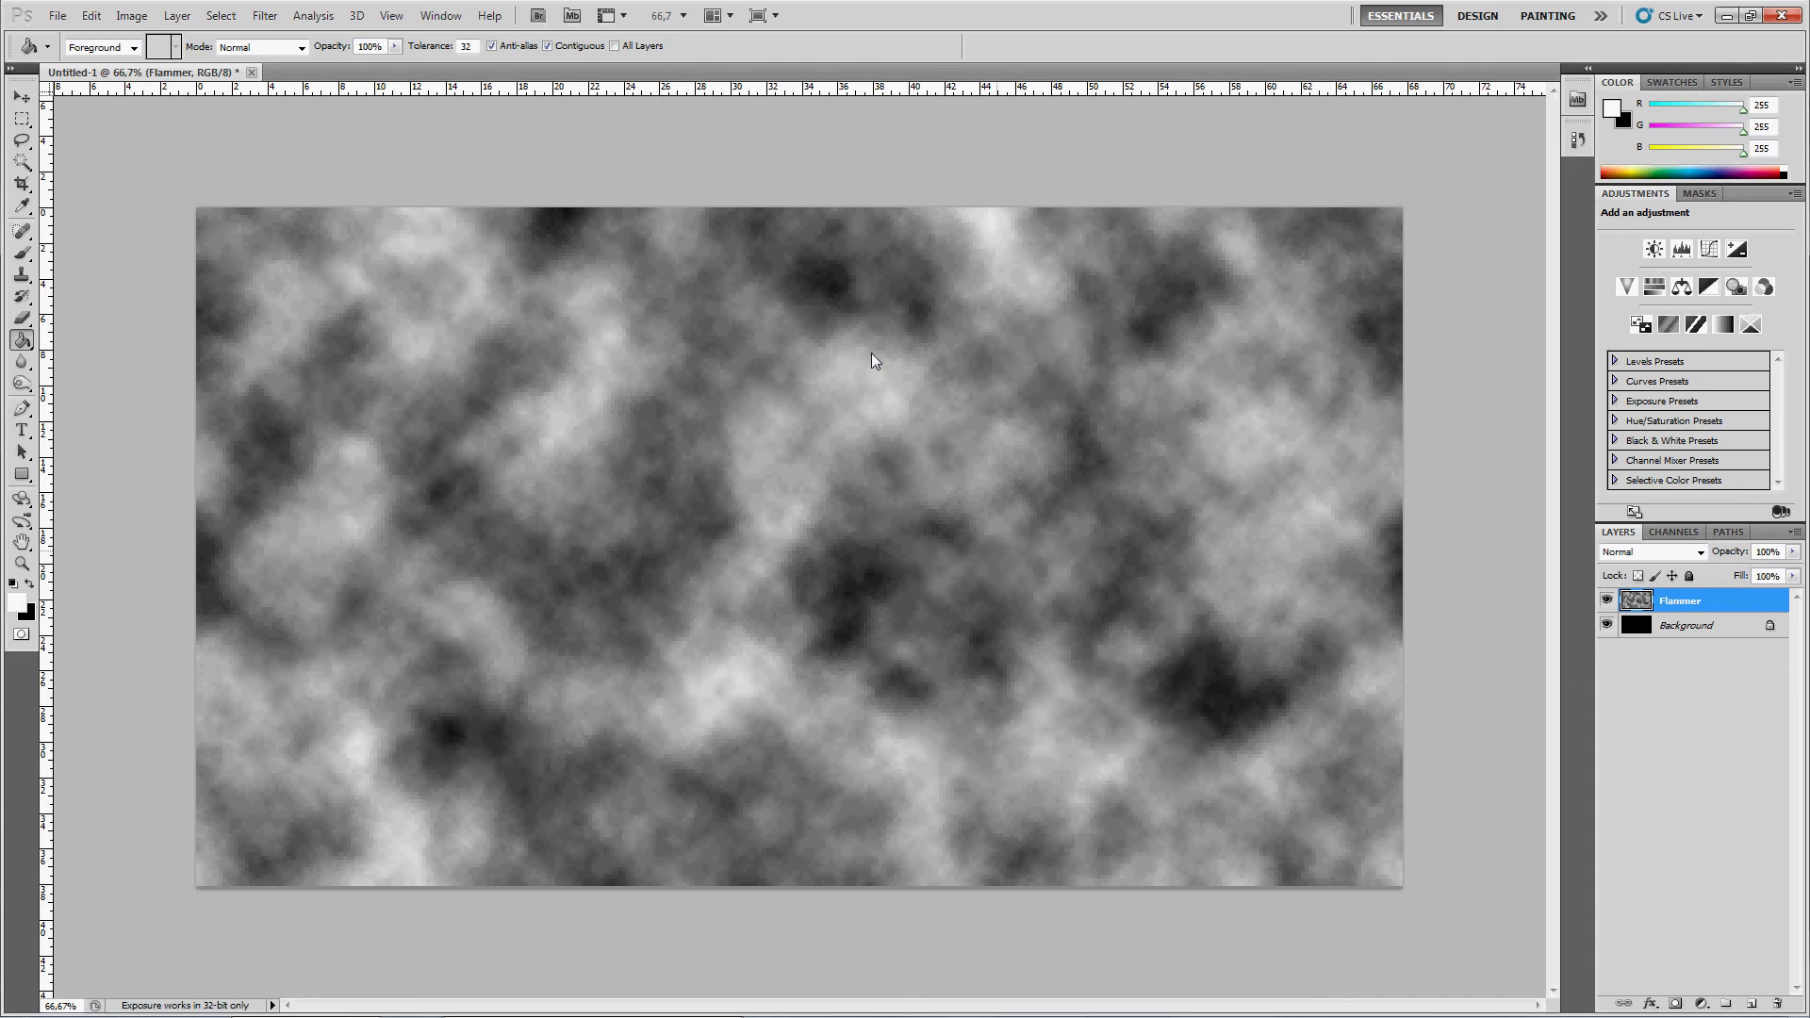
# - Apply the Sketch > Chrome filter to Flammer and set its blend mode to Color Dodge
pyautogui.click(264, 16)
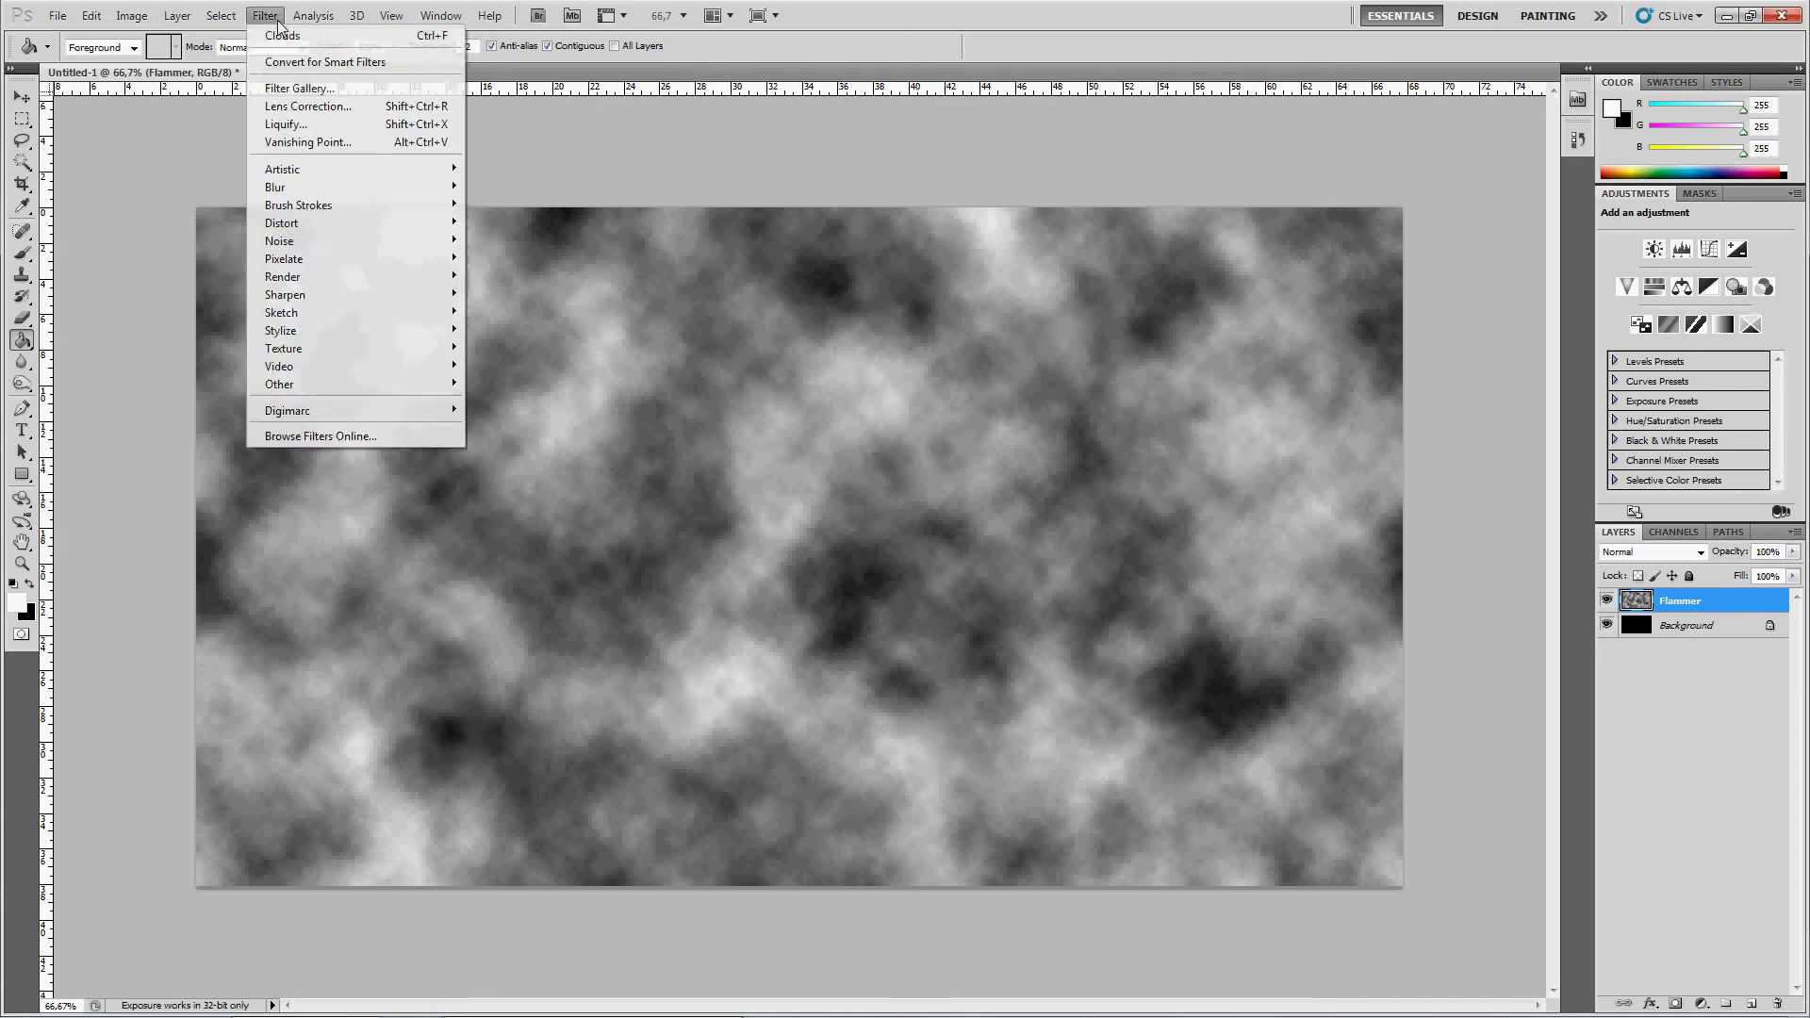
pyautogui.moveTo(281, 311)
pyautogui.click(198, 370)
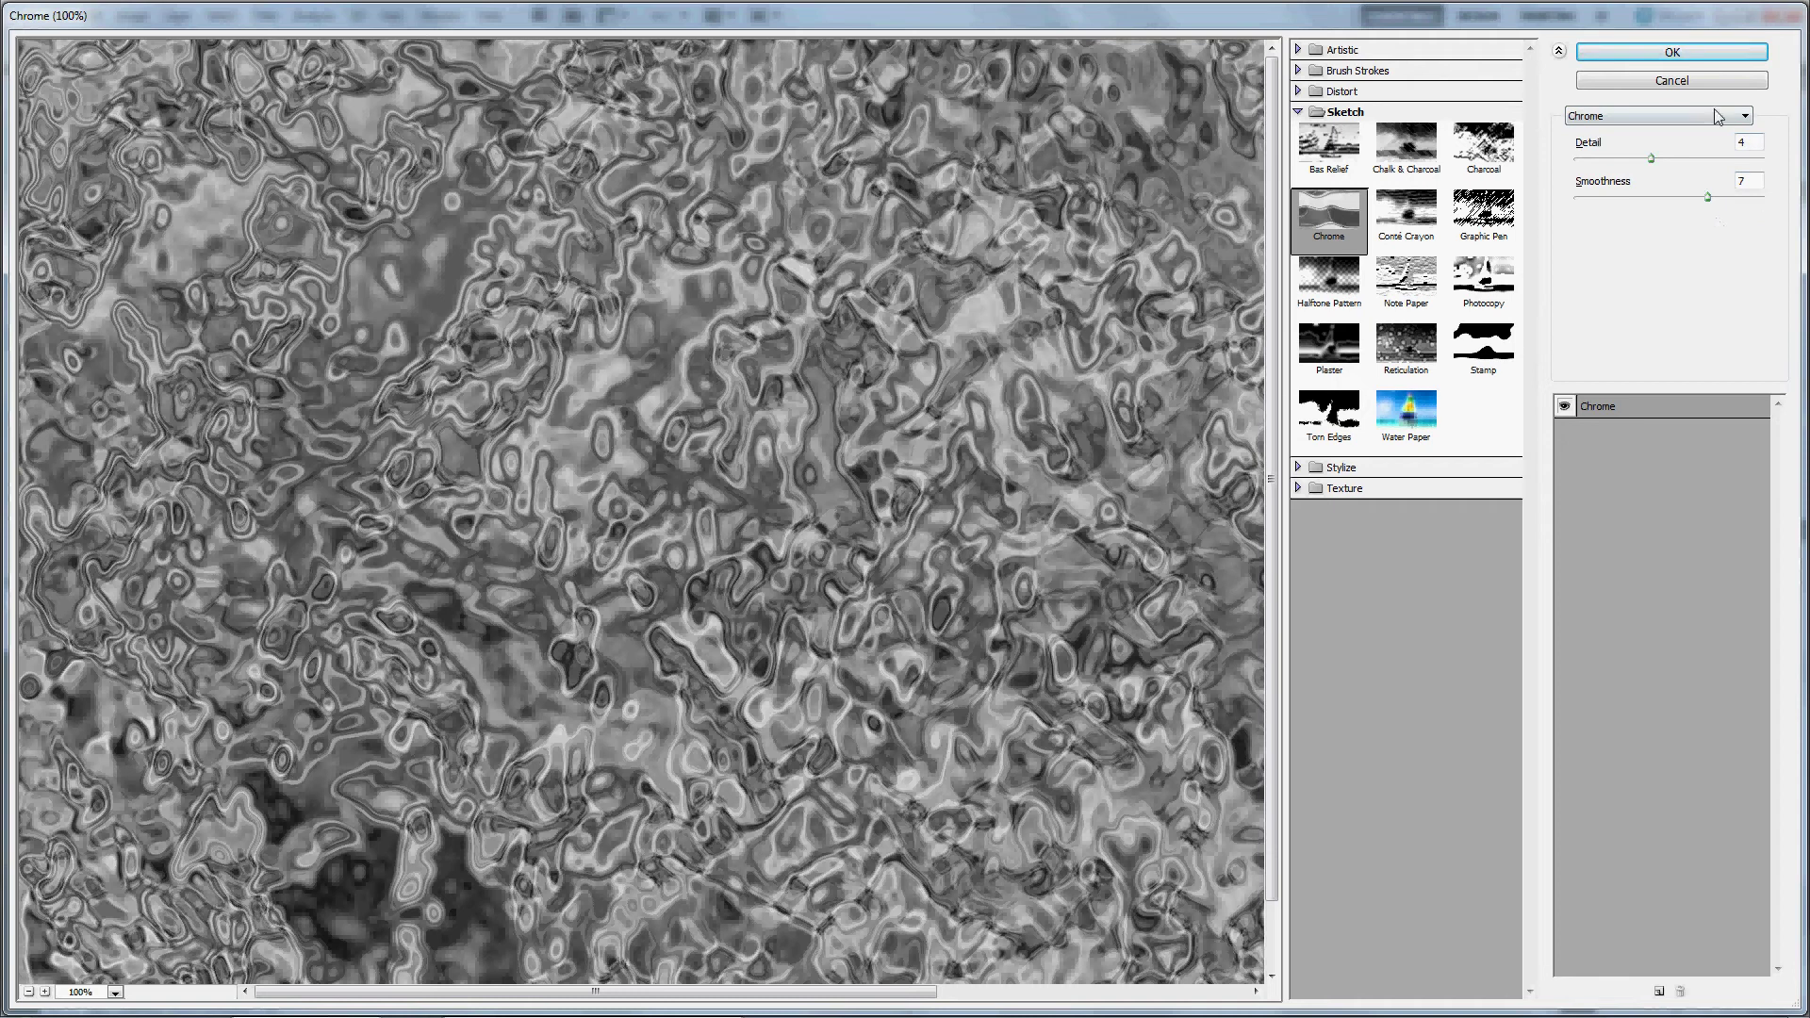
pyautogui.click(1675, 54)
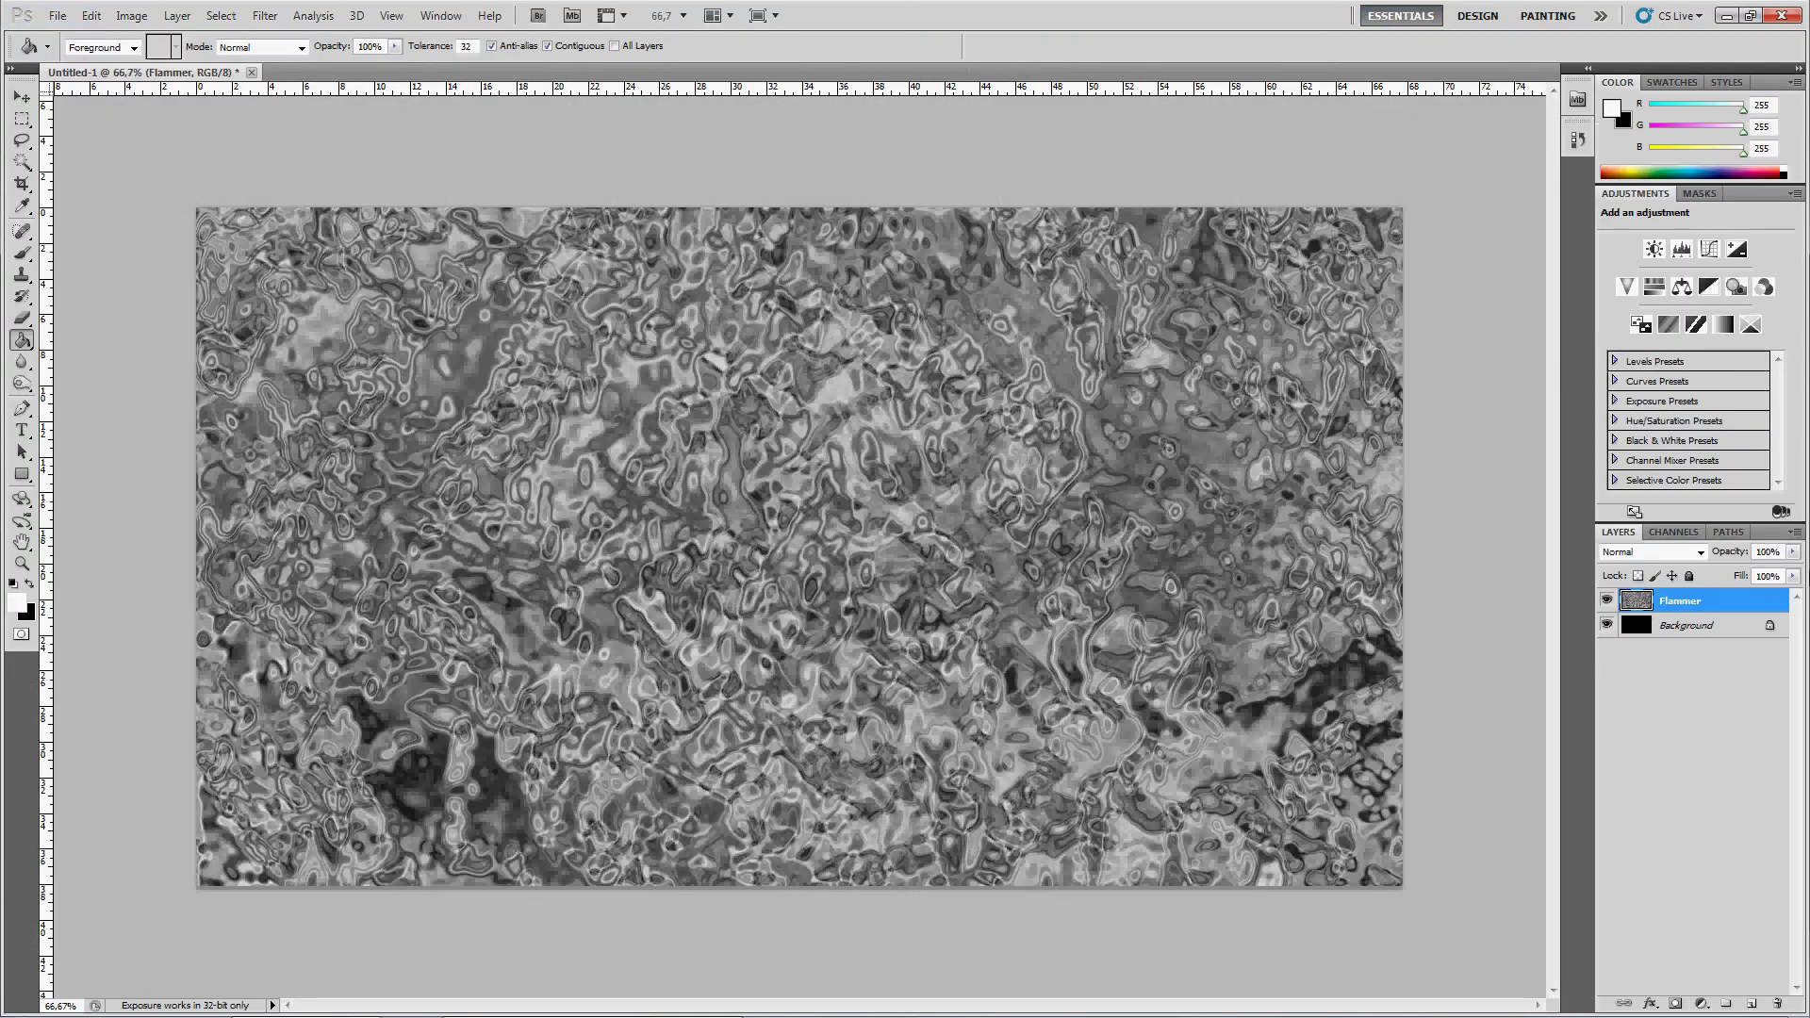
pyautogui.click(1644, 554)
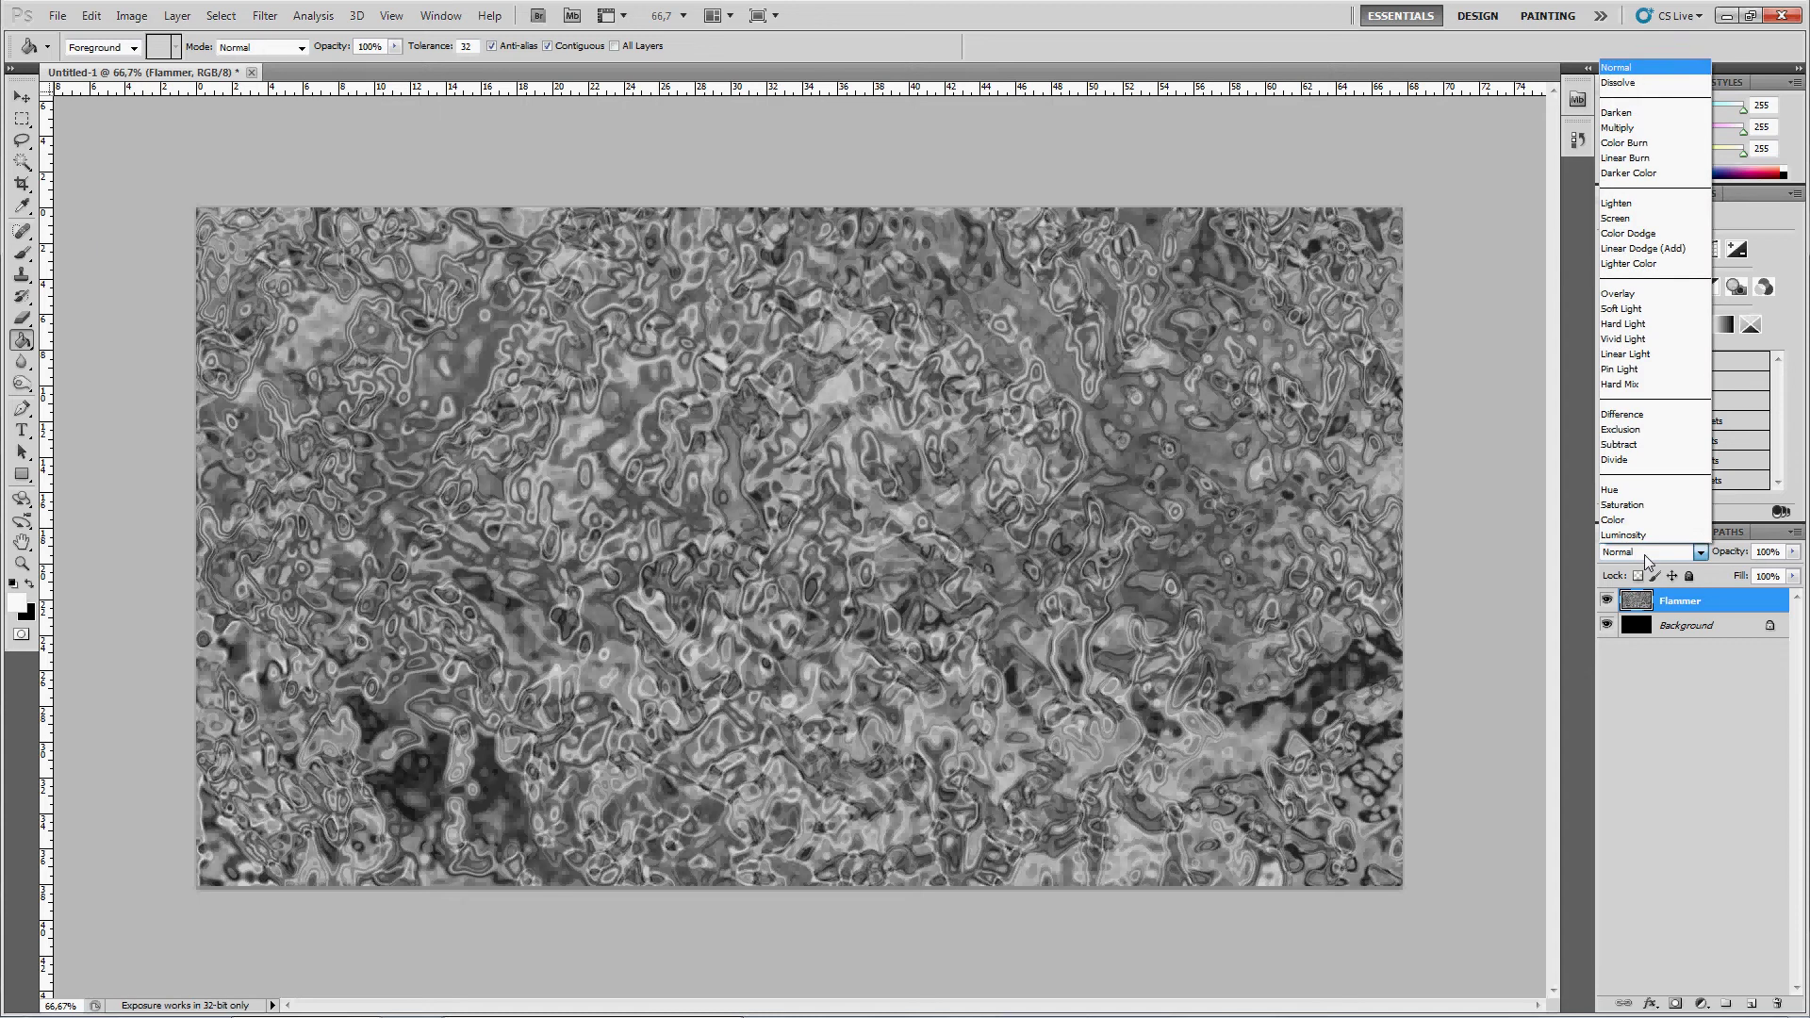
pyautogui.click(1639, 236)
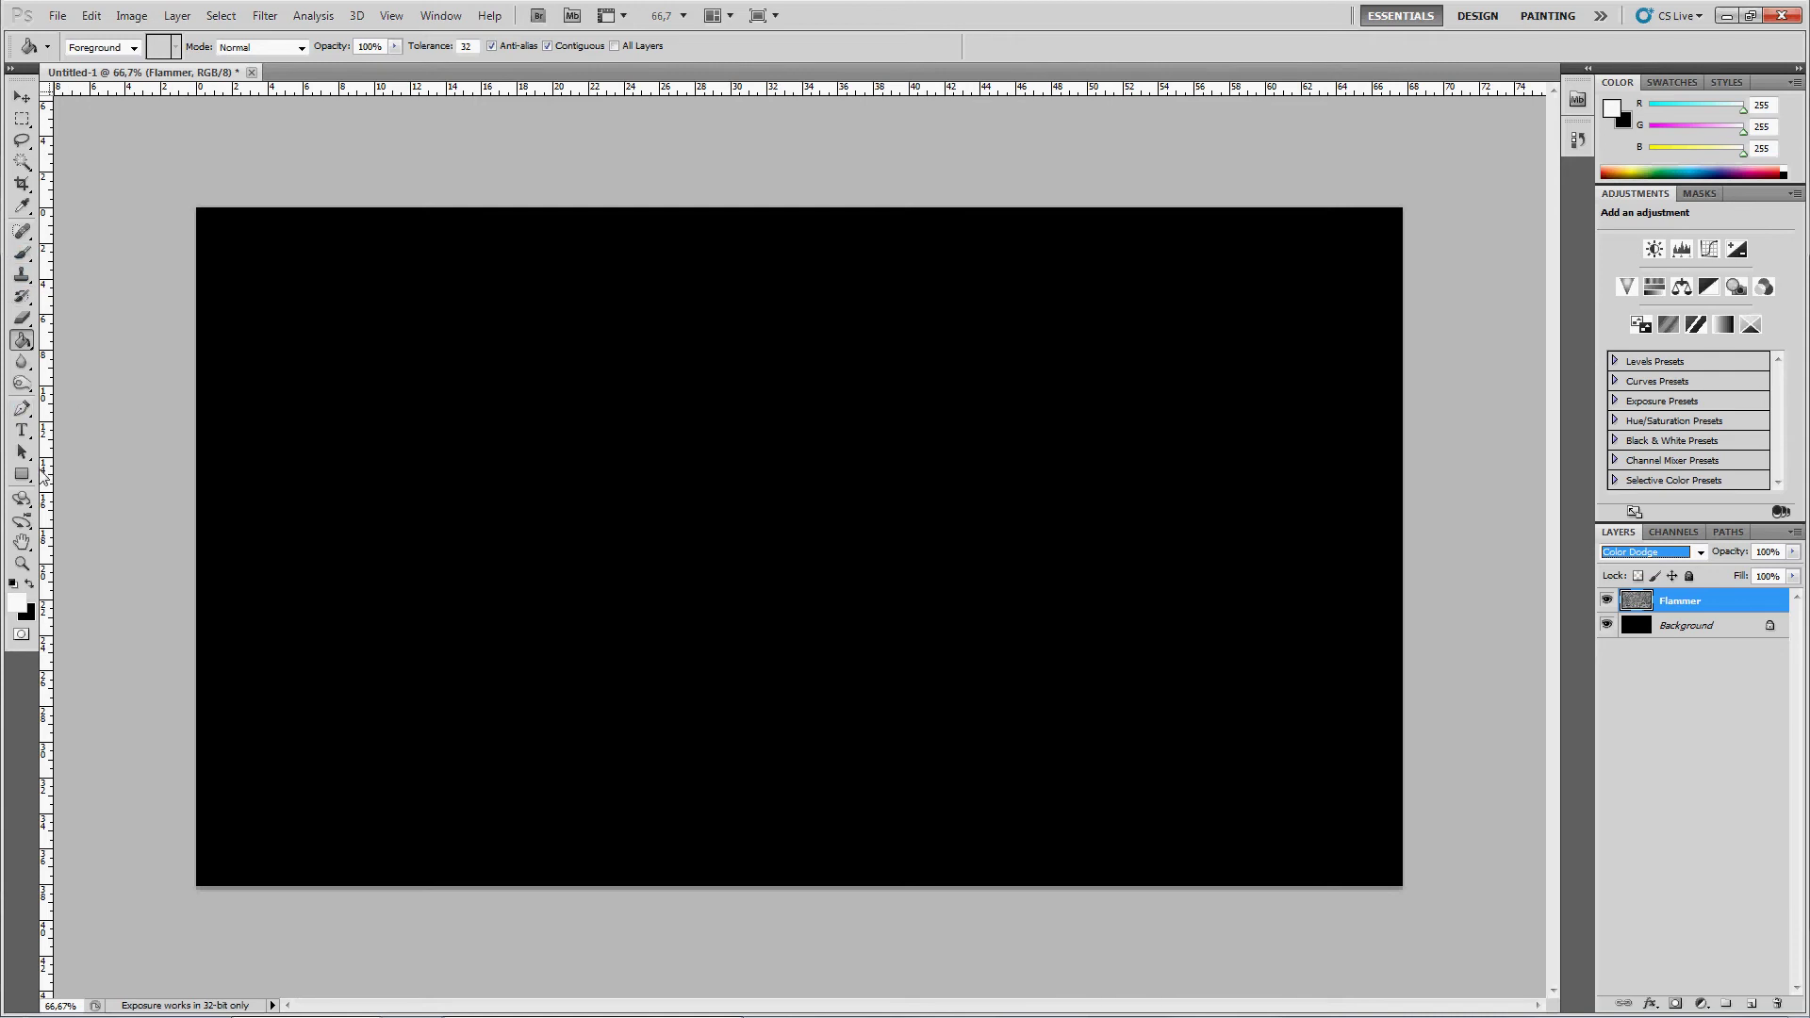
pyautogui.click(21, 430)
pyautogui.moveTo(300, 337); pyautogui.dragTo(1293, 782)
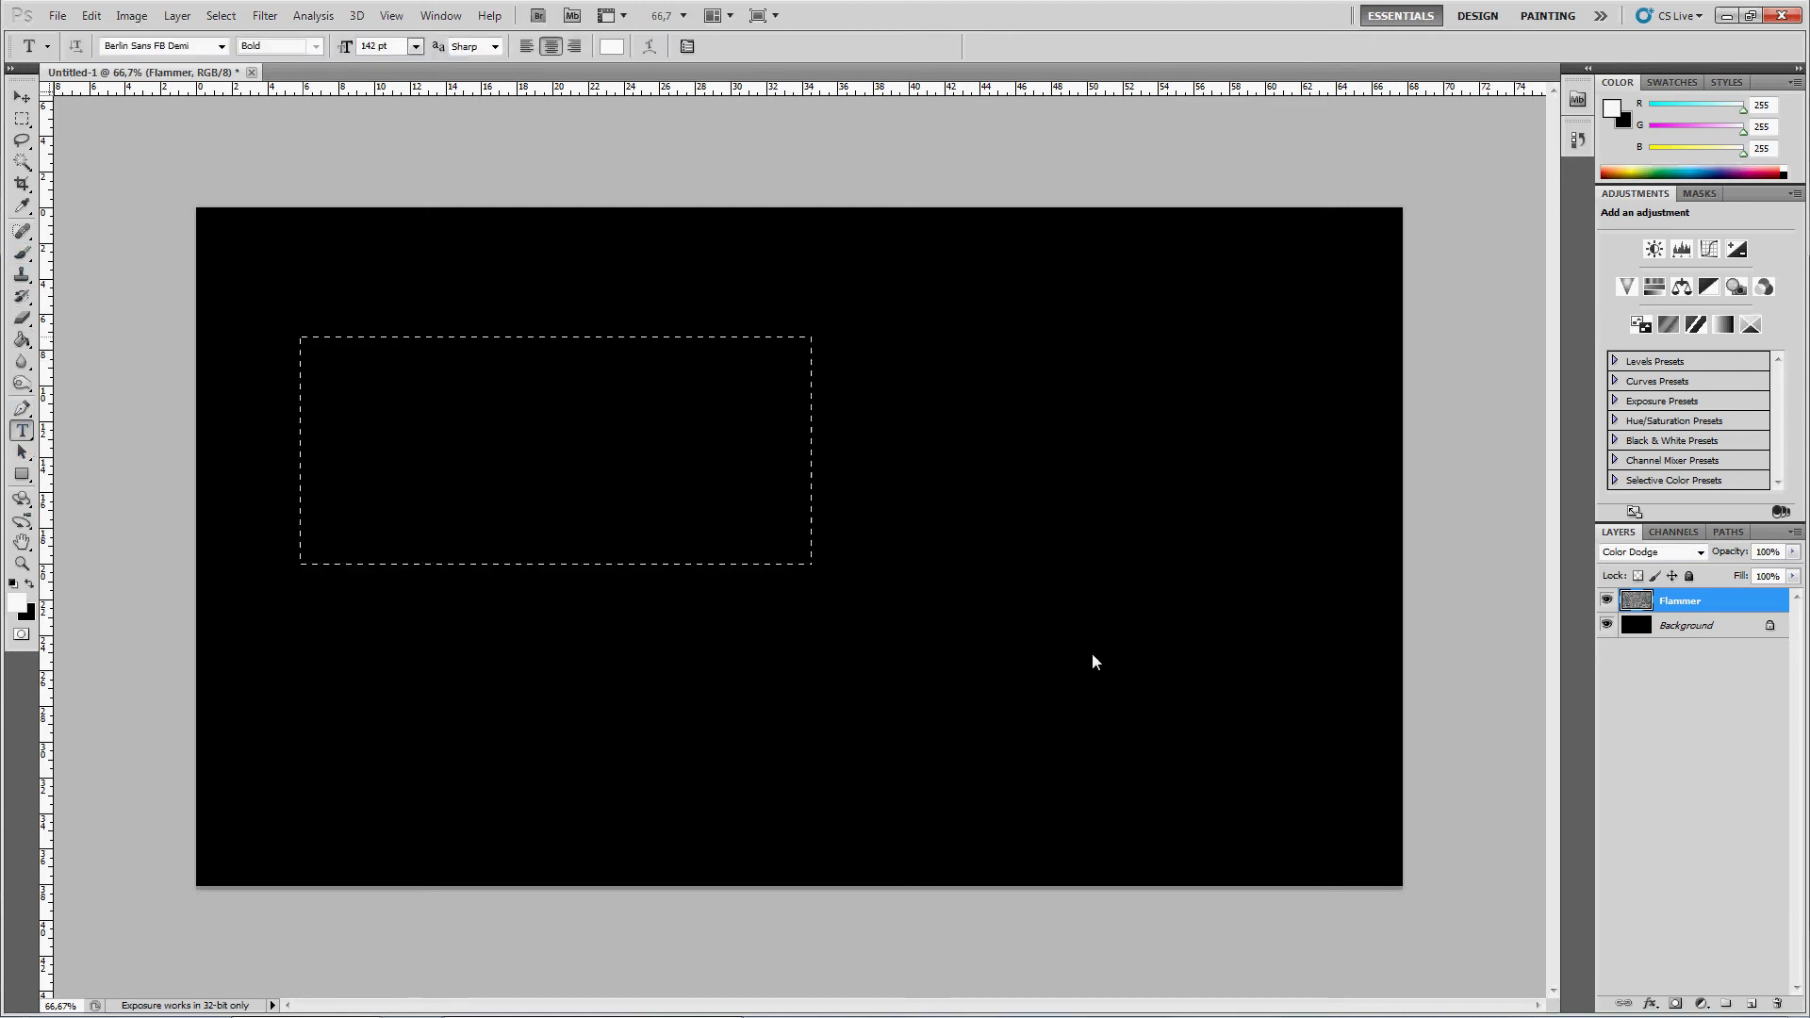
pyautogui.write('JACOB MUNK')
pyautogui.hotkey('ctrl', 'Return')
pyautogui.press('v')
pyautogui.moveTo(761, 378); pyautogui.dragTo(754, 530)
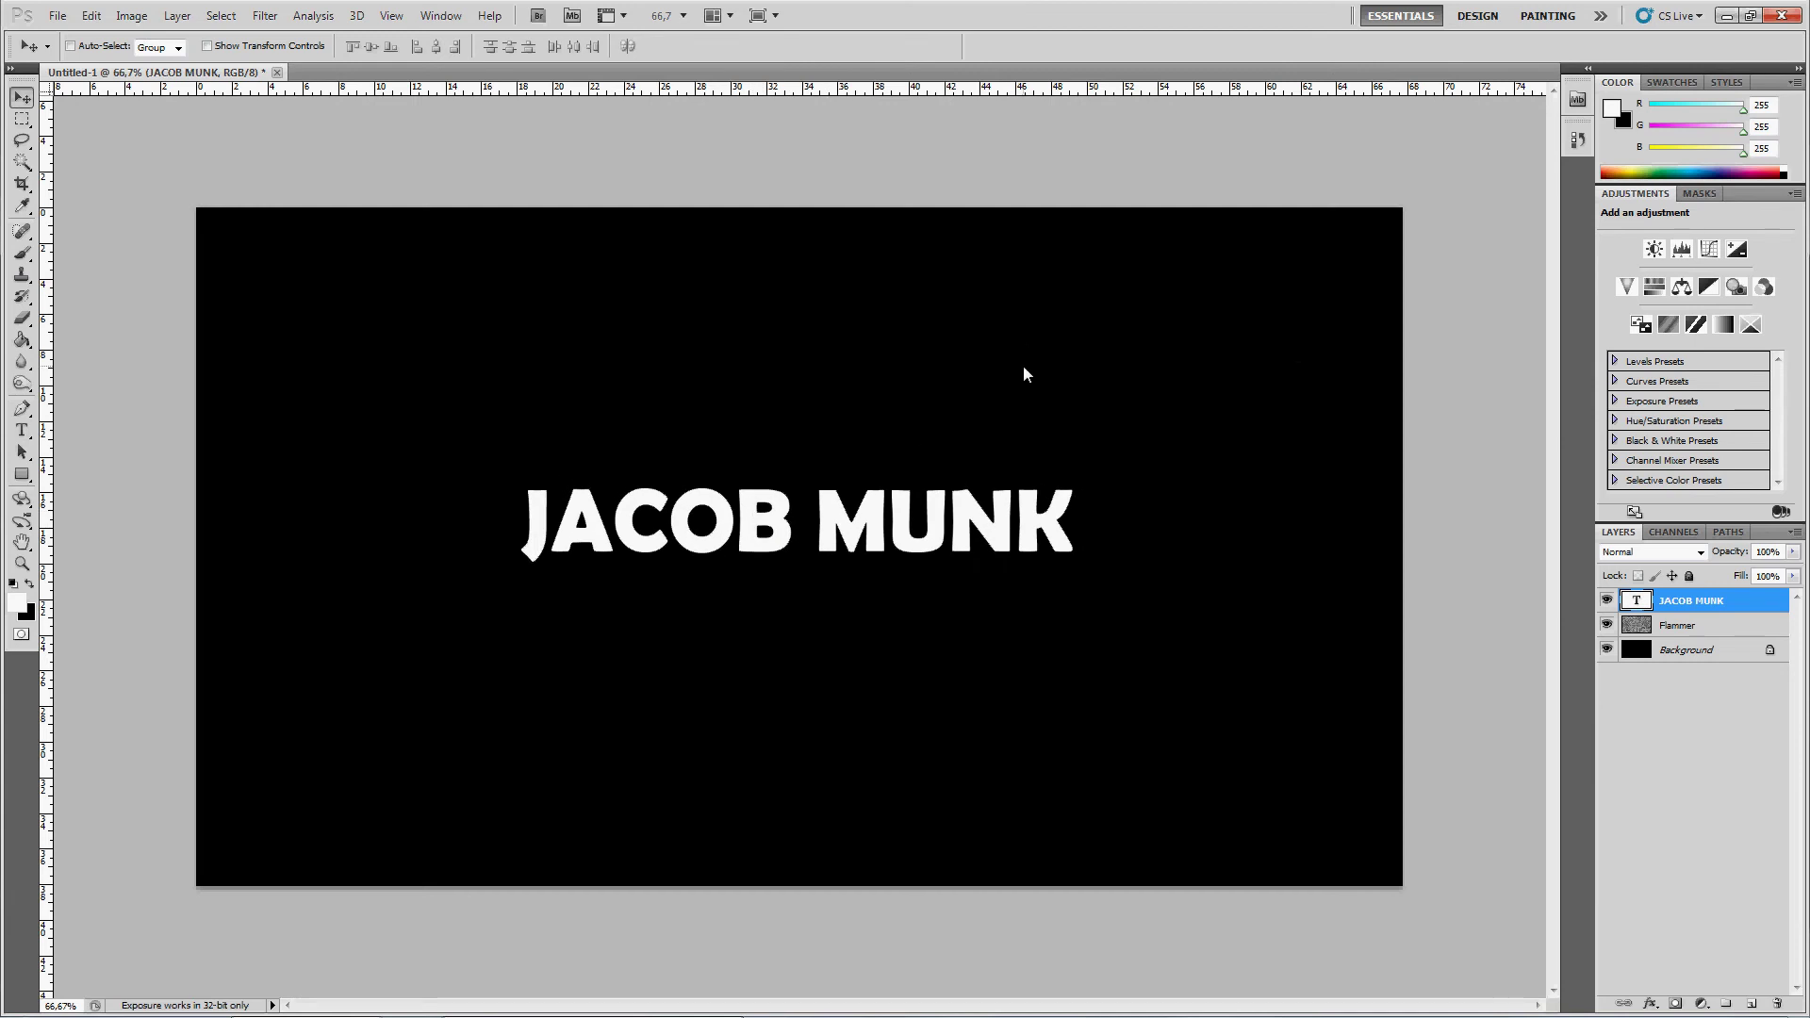
pyautogui.rightClick(1774, 603)
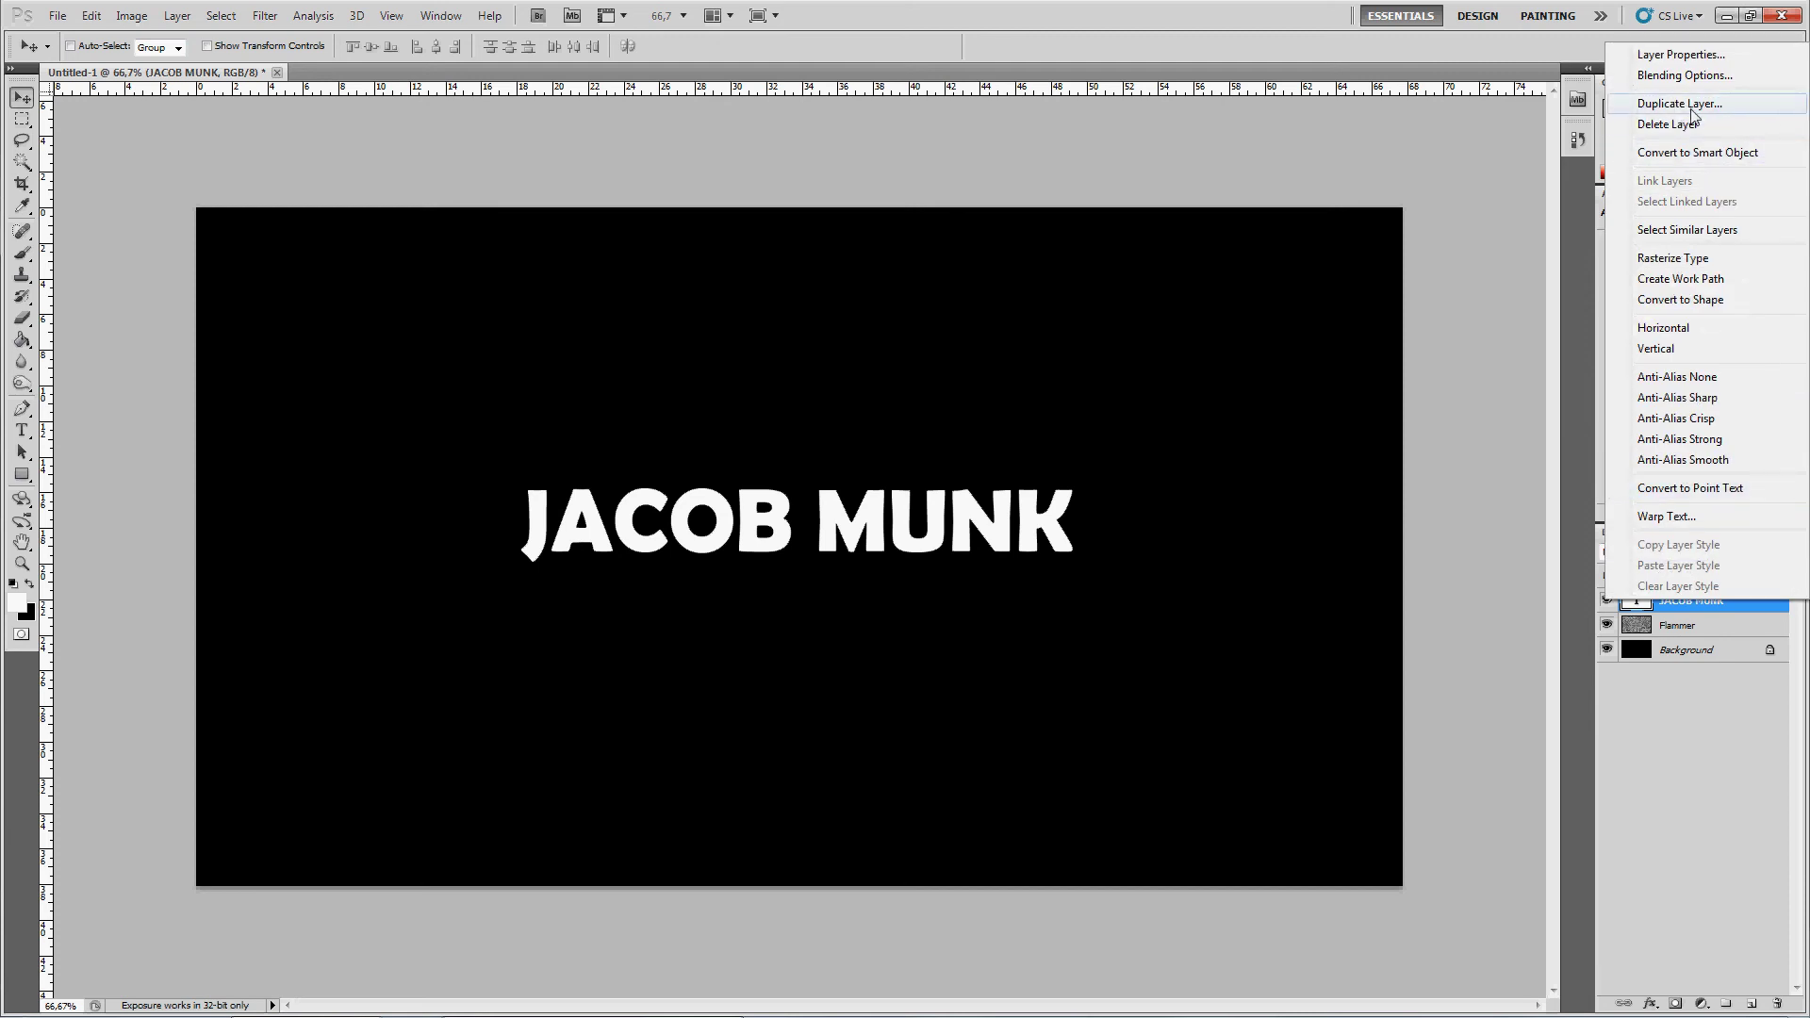
pyautogui.click(1679, 104)
pyautogui.press('Return')
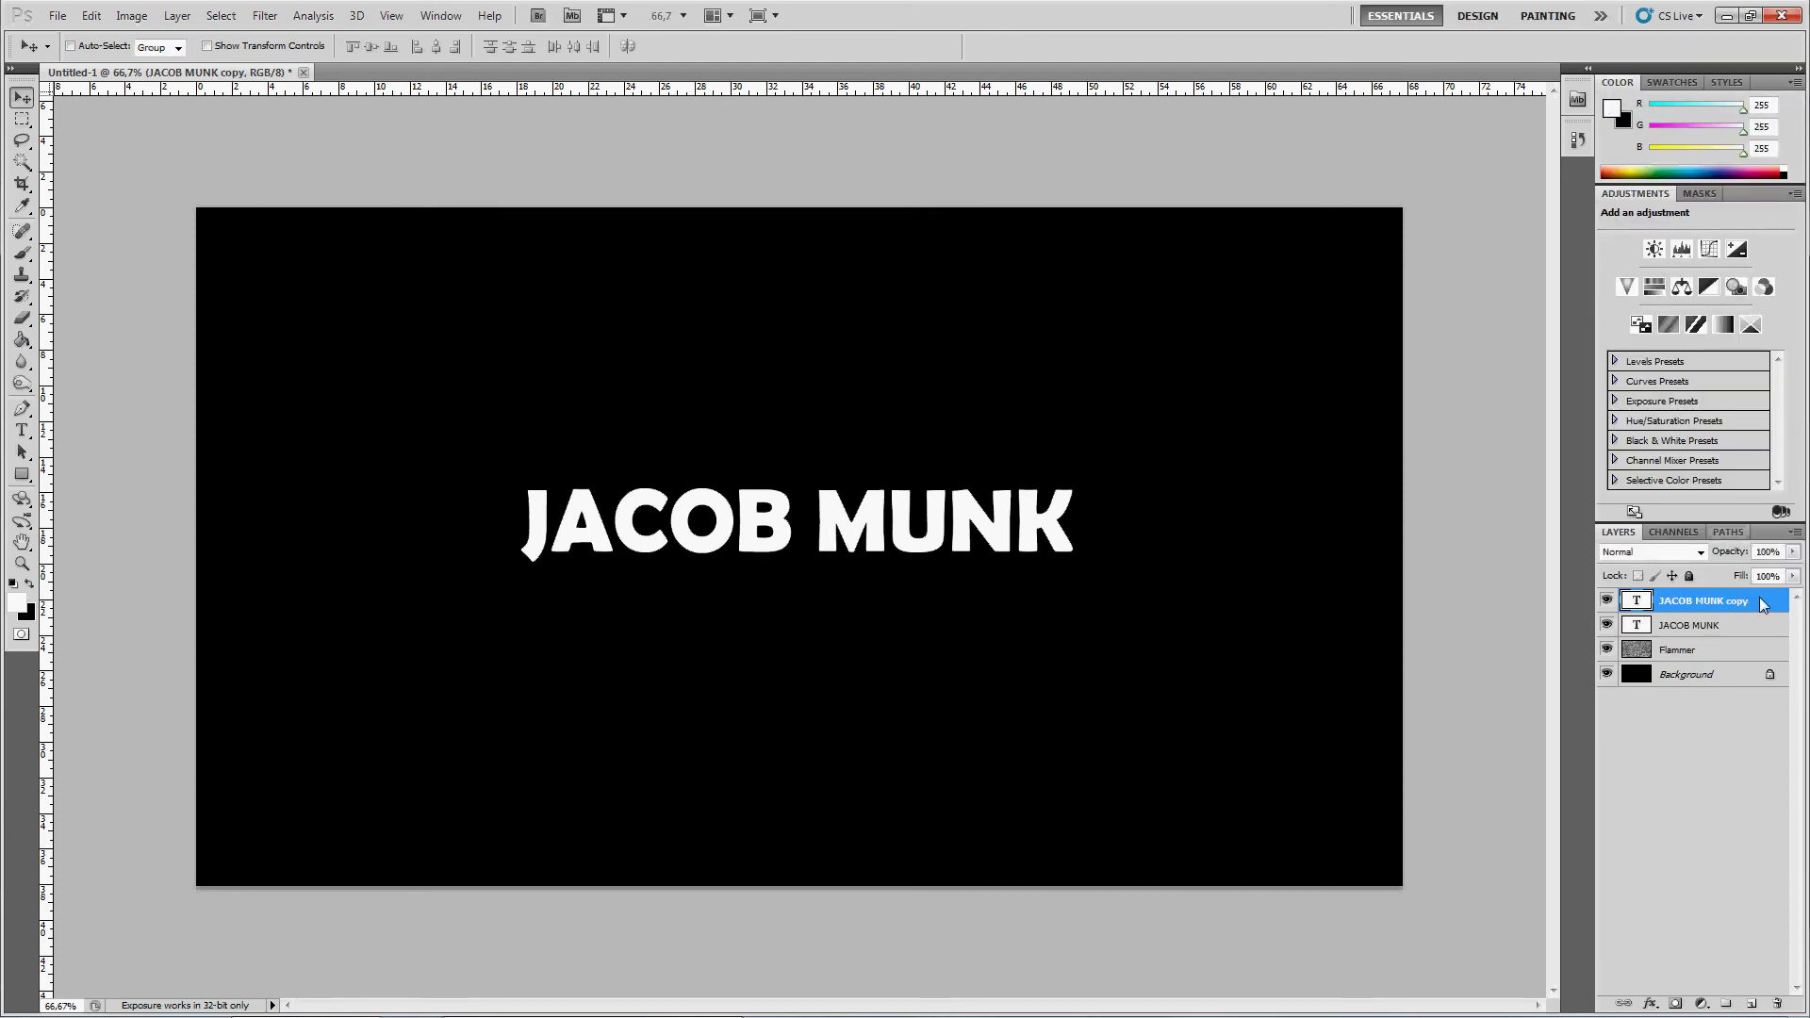
pyautogui.rightClick(1757, 604)
pyautogui.click(1684, 102)
pyautogui.press('Return')
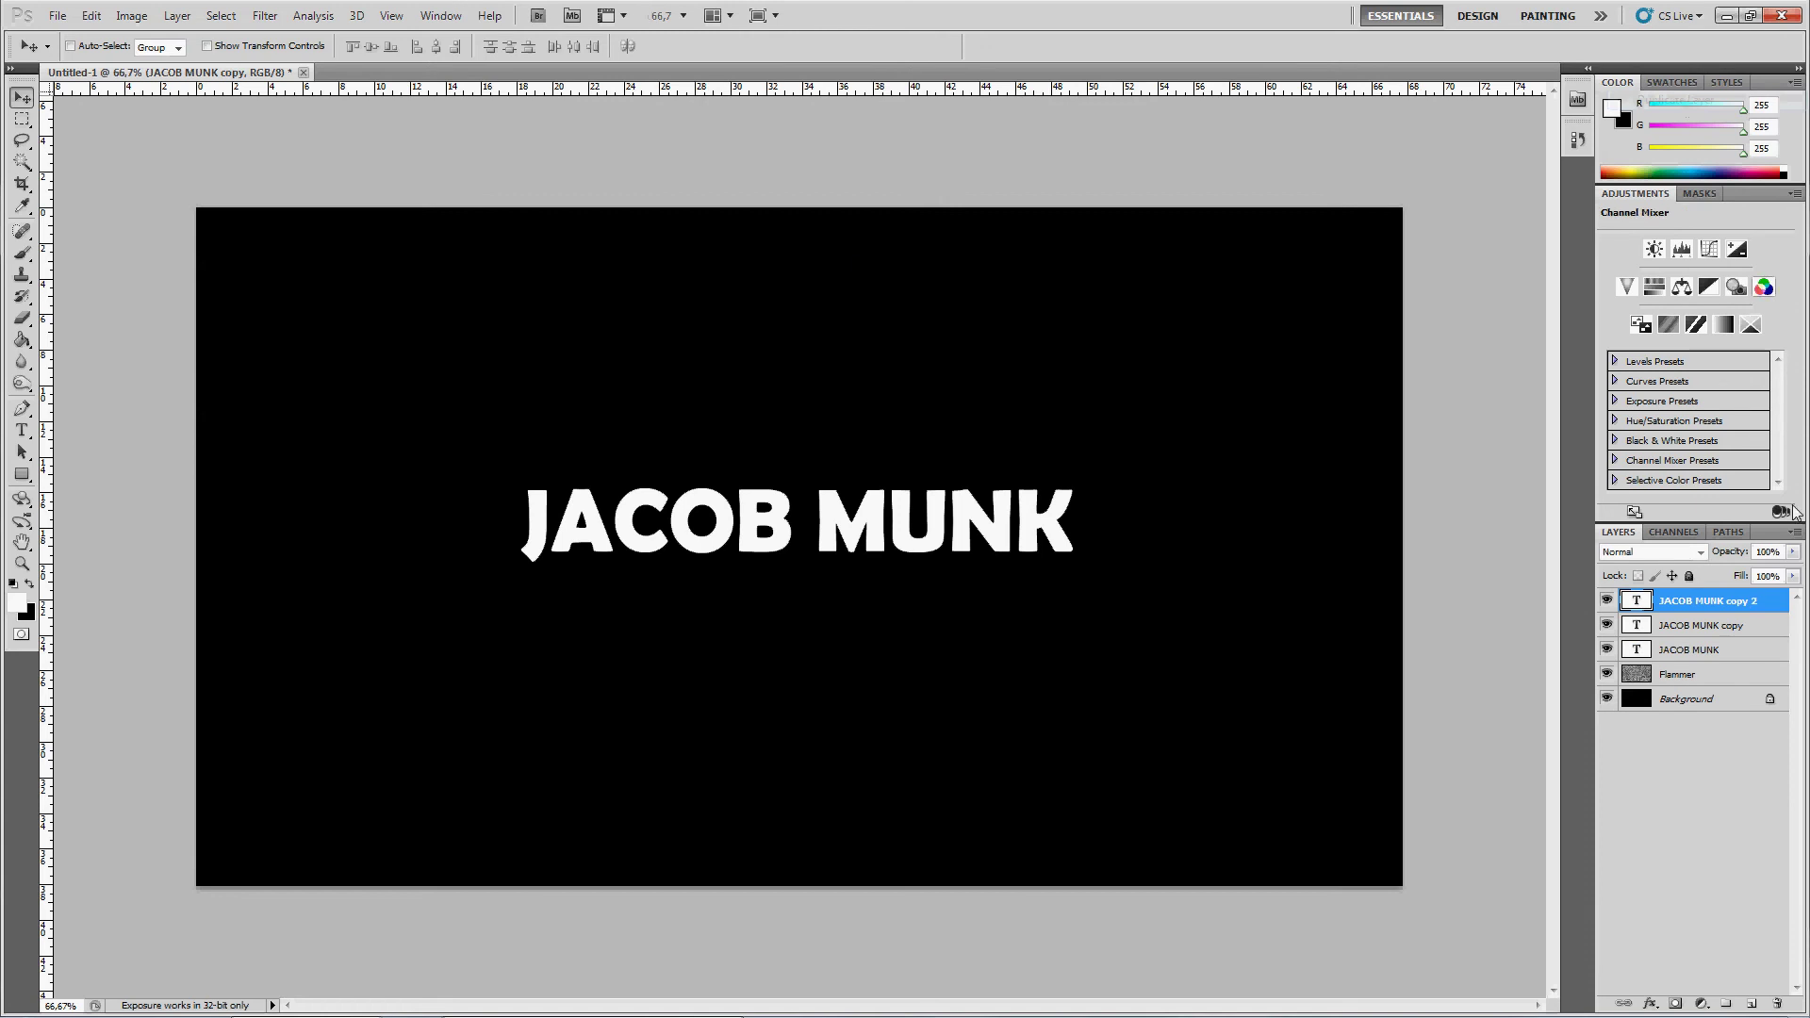
pyautogui.rightClick(1746, 607)
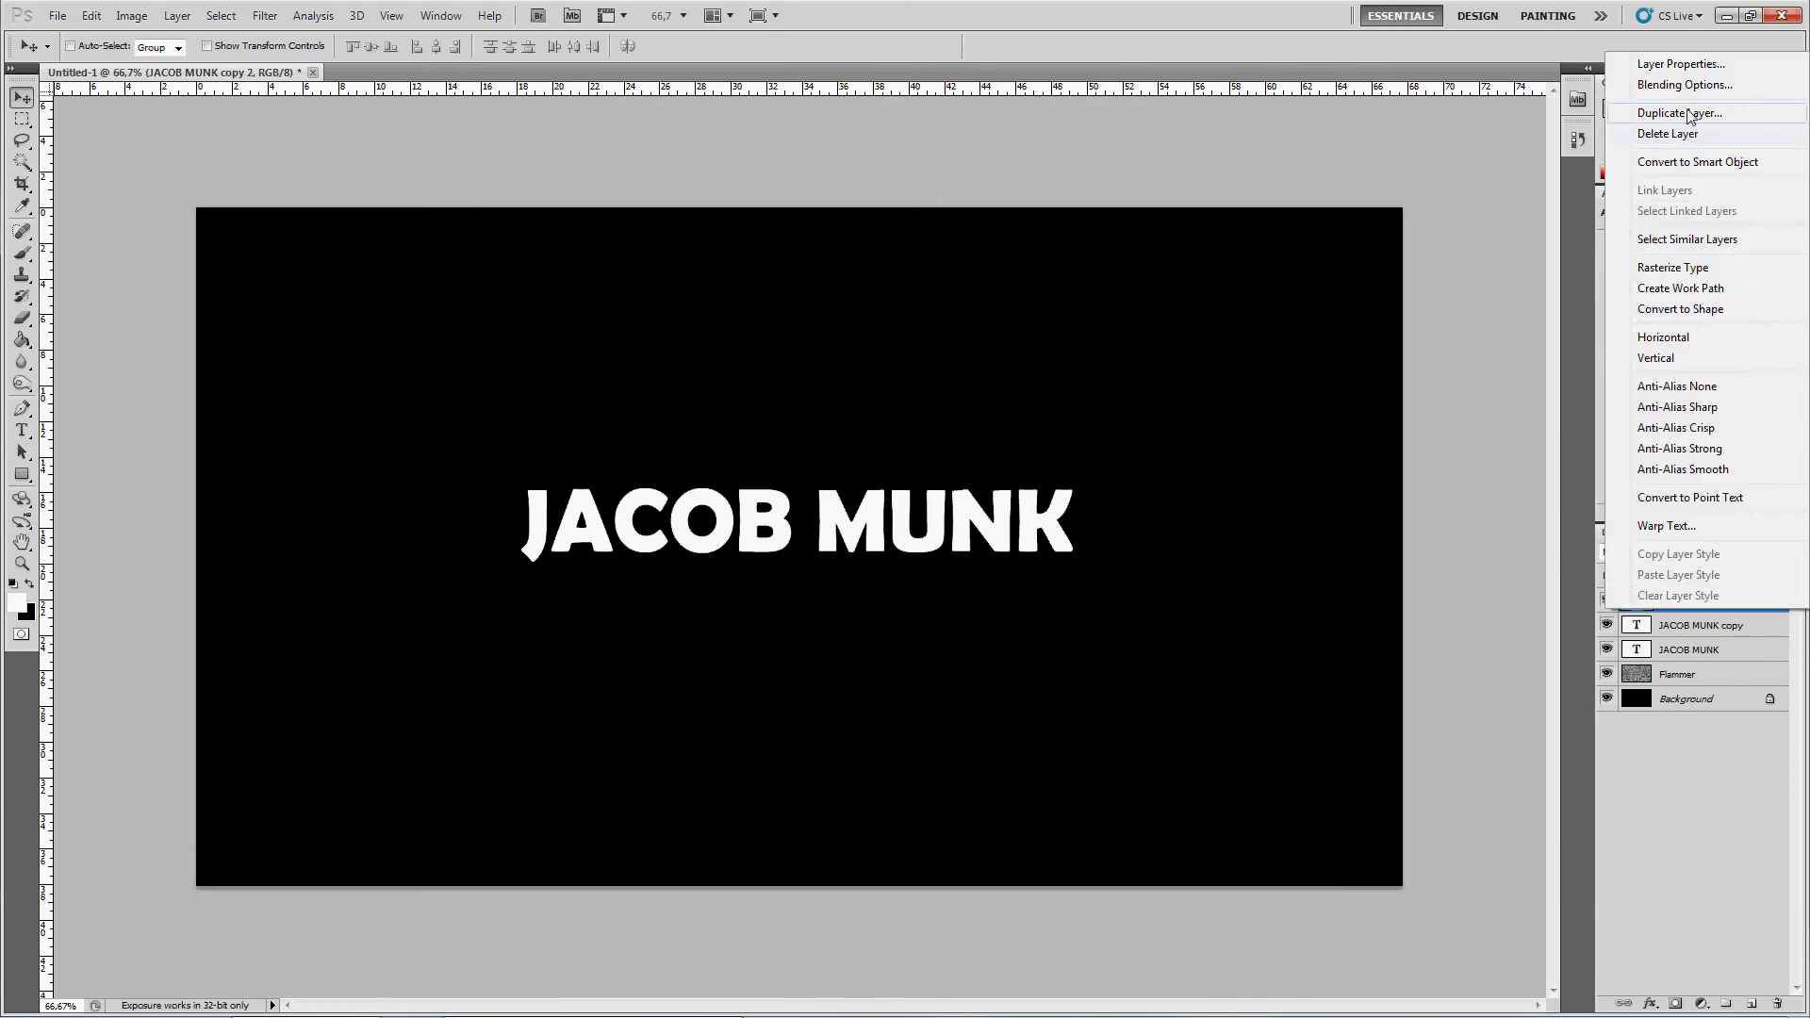
pyautogui.click(1679, 112)
pyautogui.press('Return')
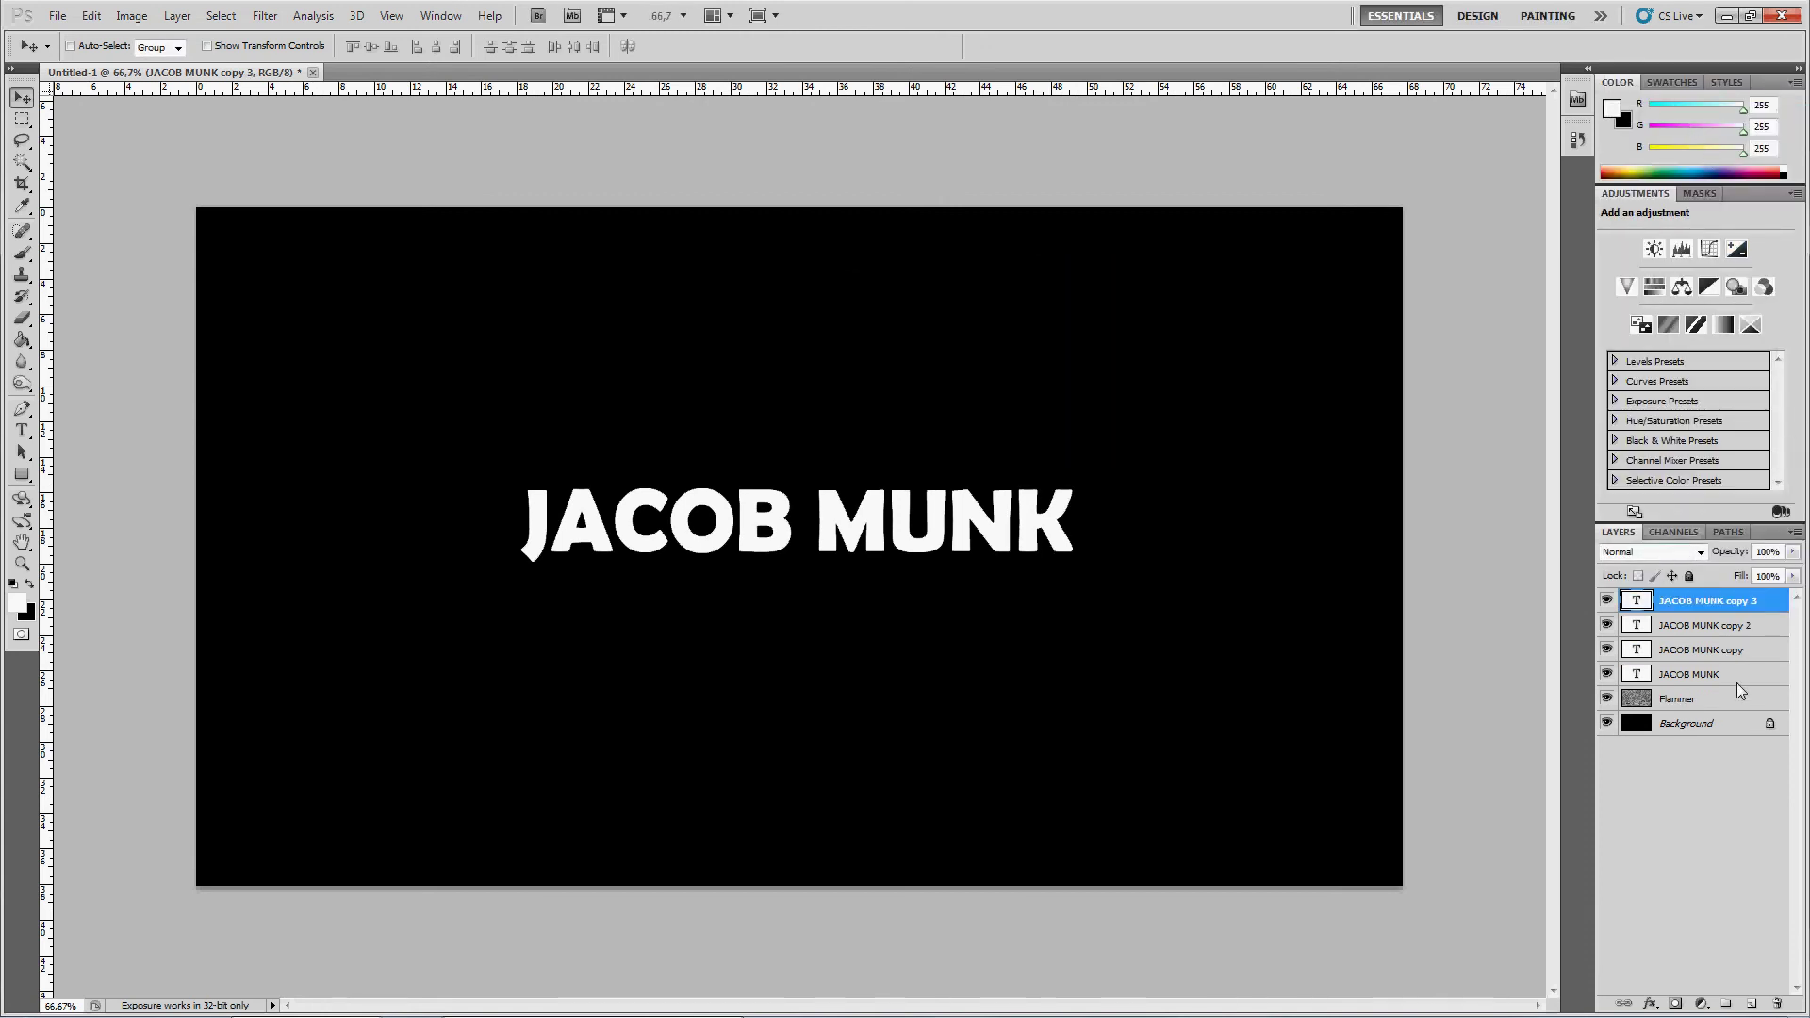
# - Set Flammer to Color Dodge and move it to the top of the layer stack
pyautogui.click(1716, 704)
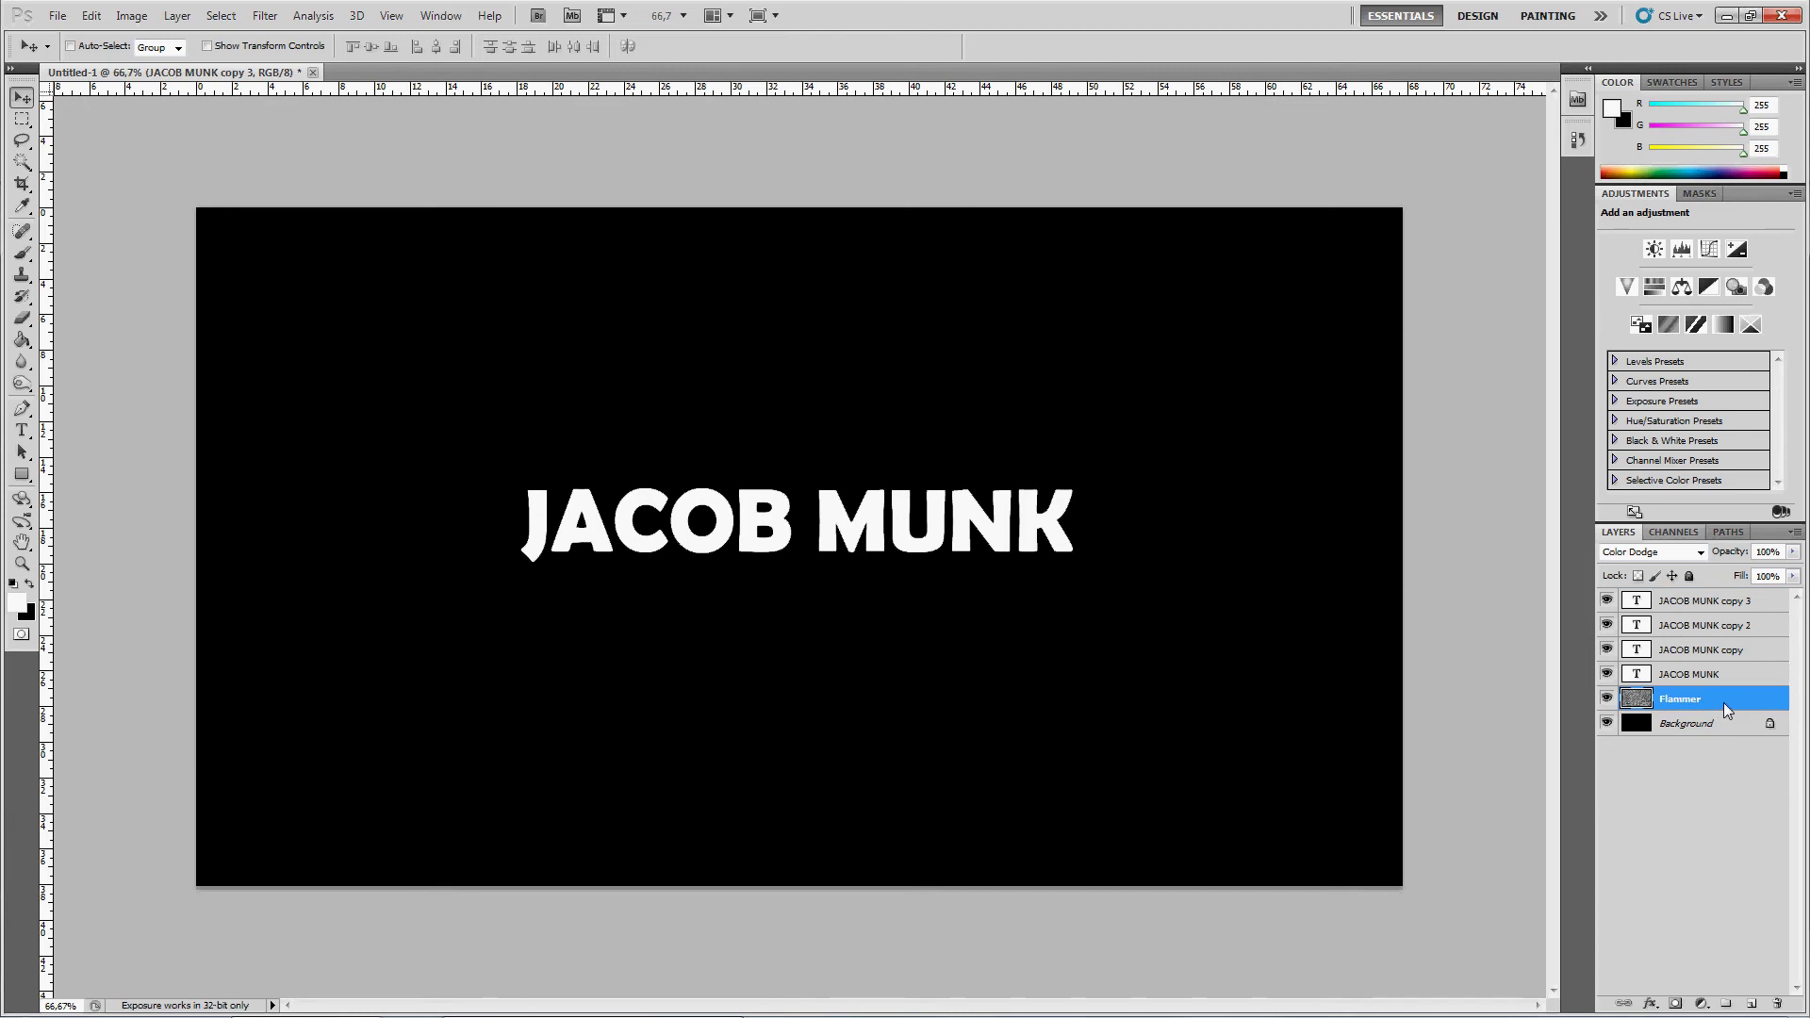
pyautogui.hotkey('shift', 'alt', 'd')
pyautogui.moveTo(1723, 699); pyautogui.dragTo(1714, 607)
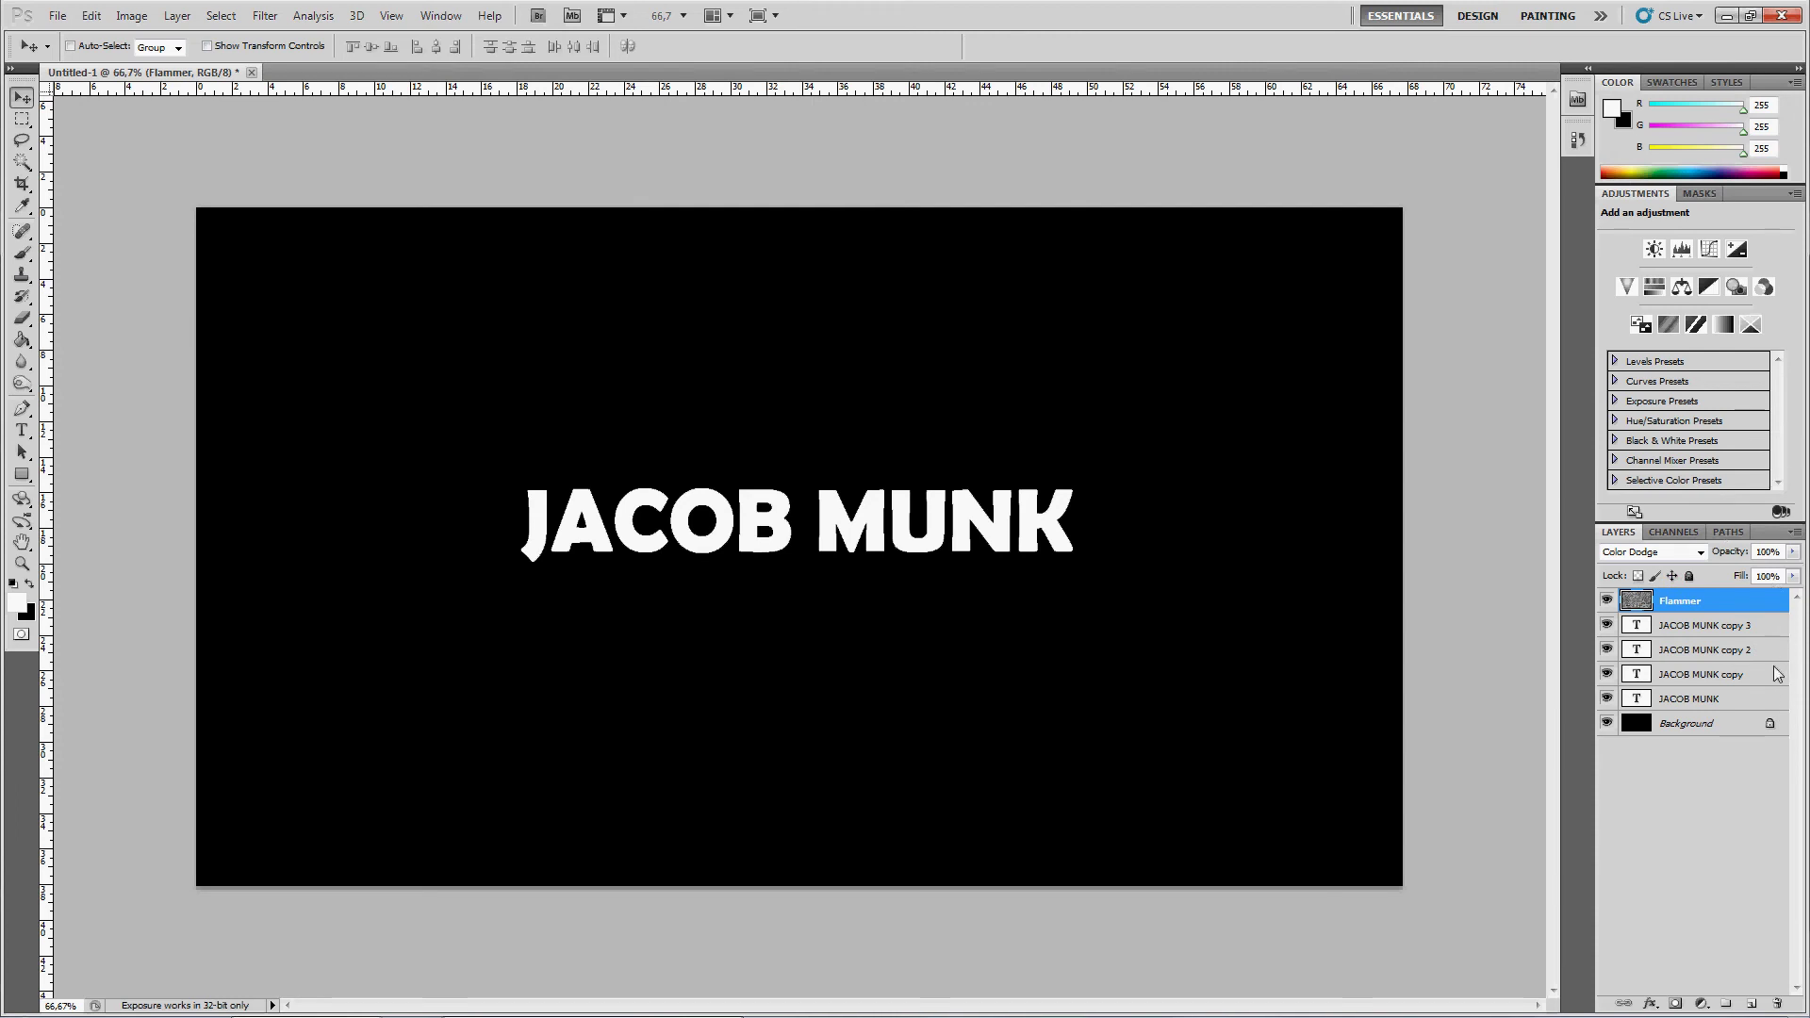
pyautogui.doubleClick(1773, 701)
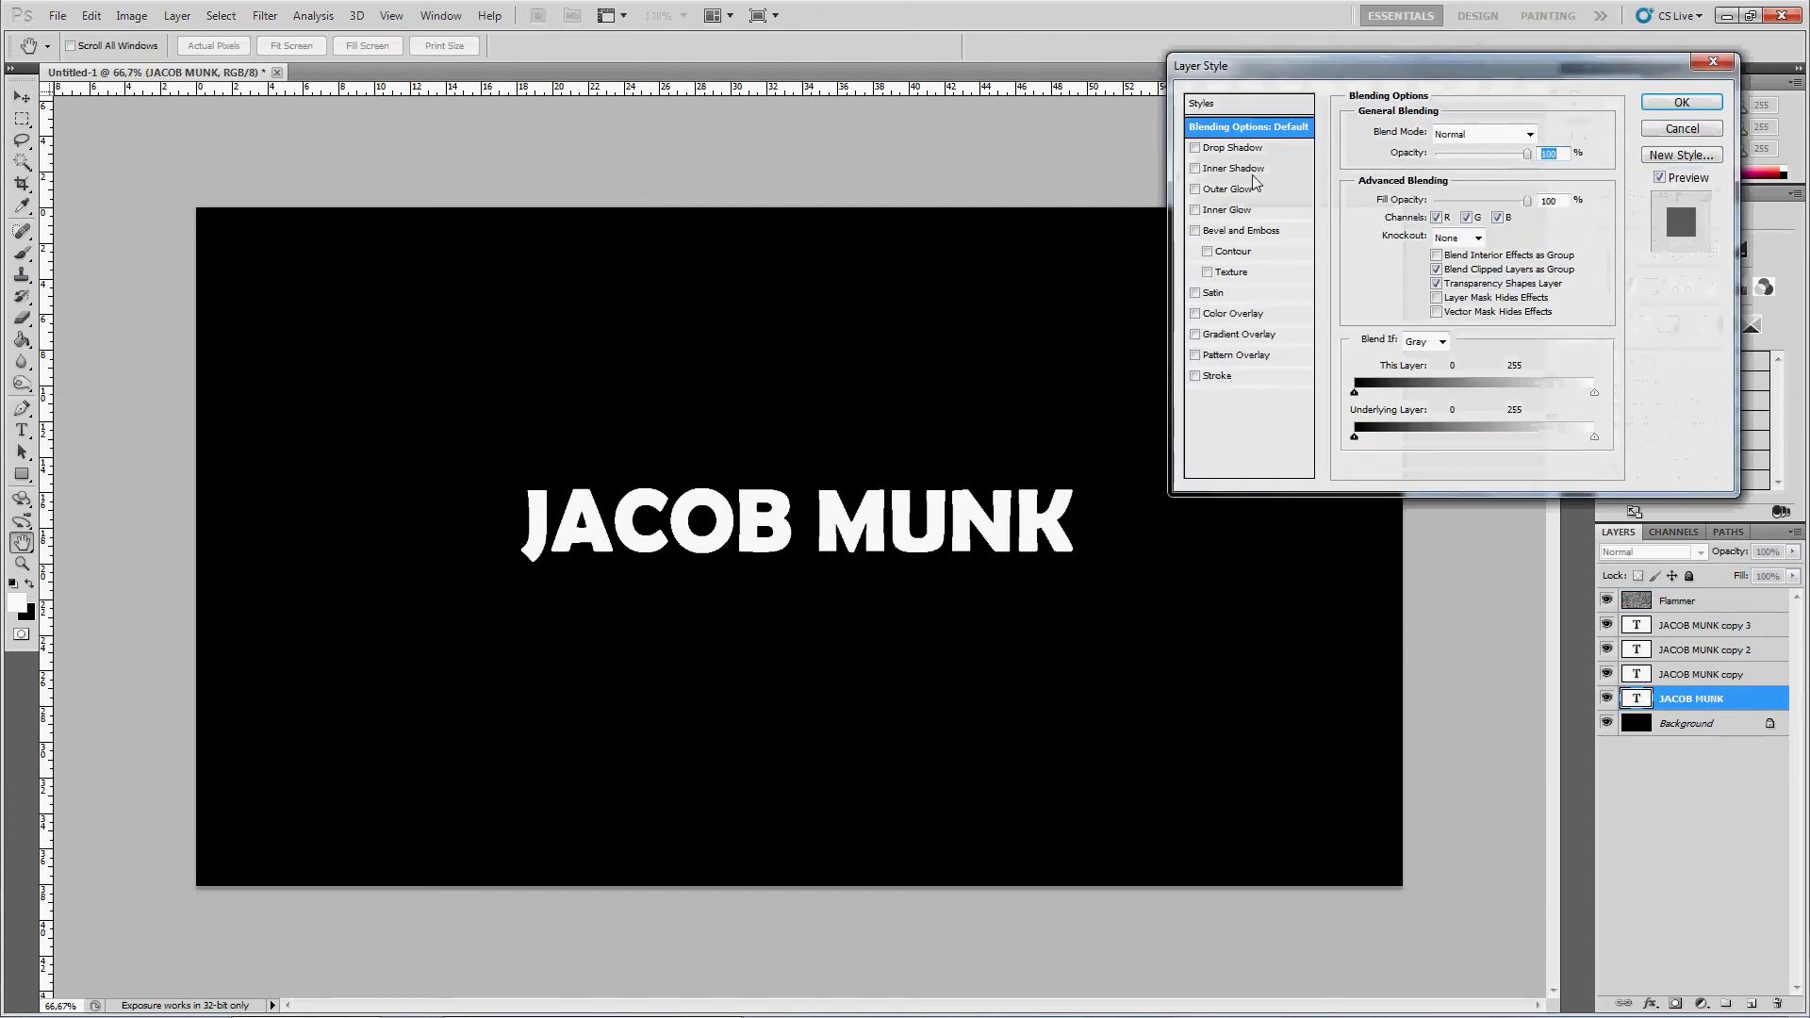
pyautogui.click(1281, 195)
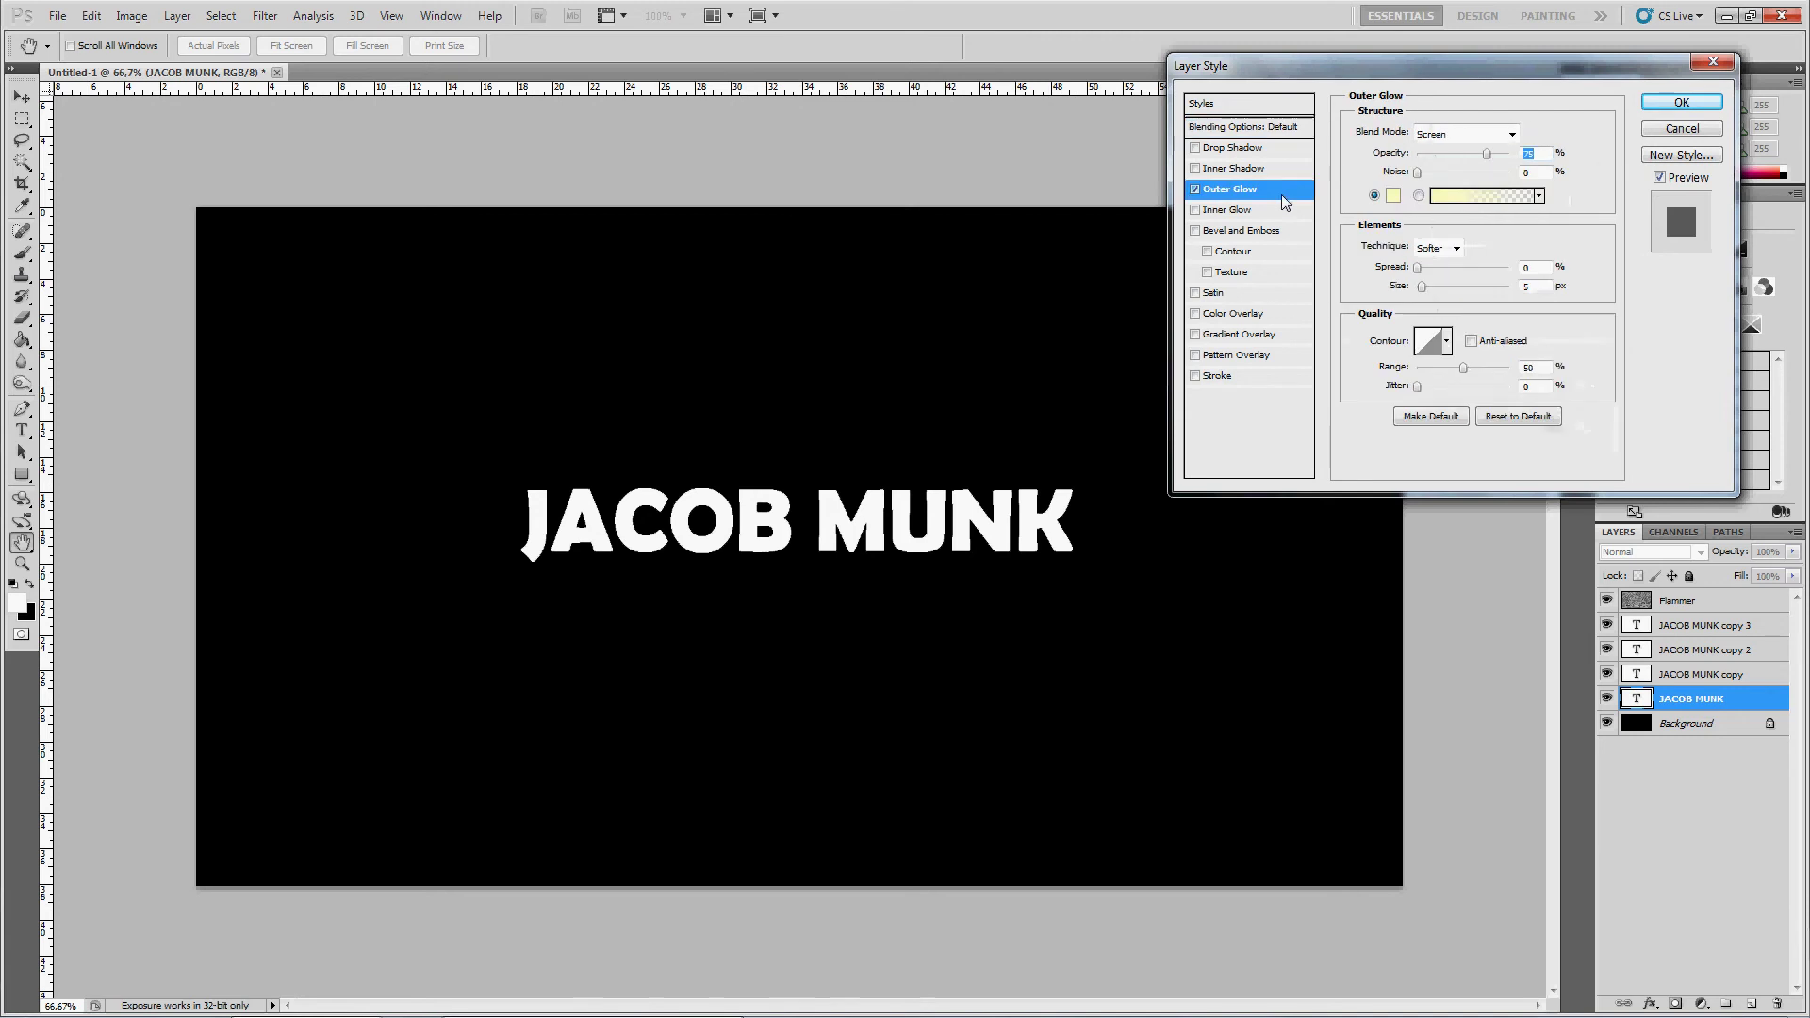
pyautogui.click(1392, 195)
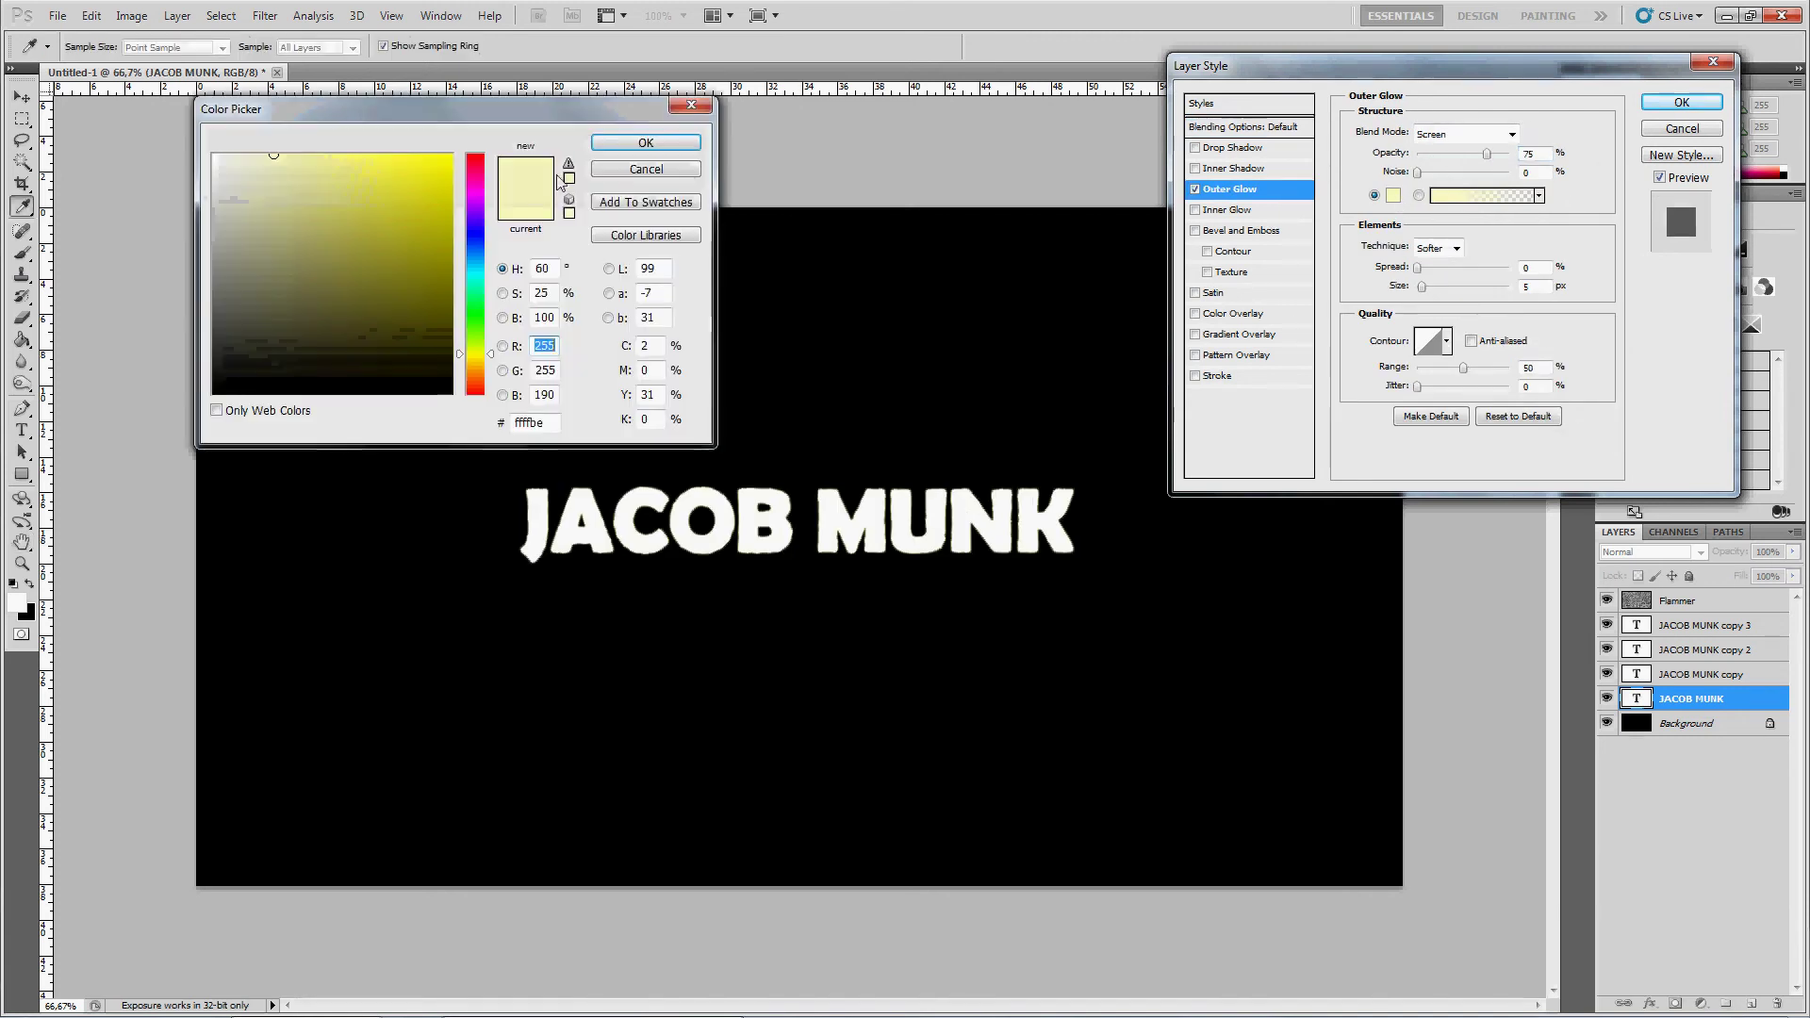
pyautogui.moveTo(412, 178); pyautogui.dragTo(452, 154)
pyautogui.moveTo(476, 354); pyautogui.dragTo(501, 122)
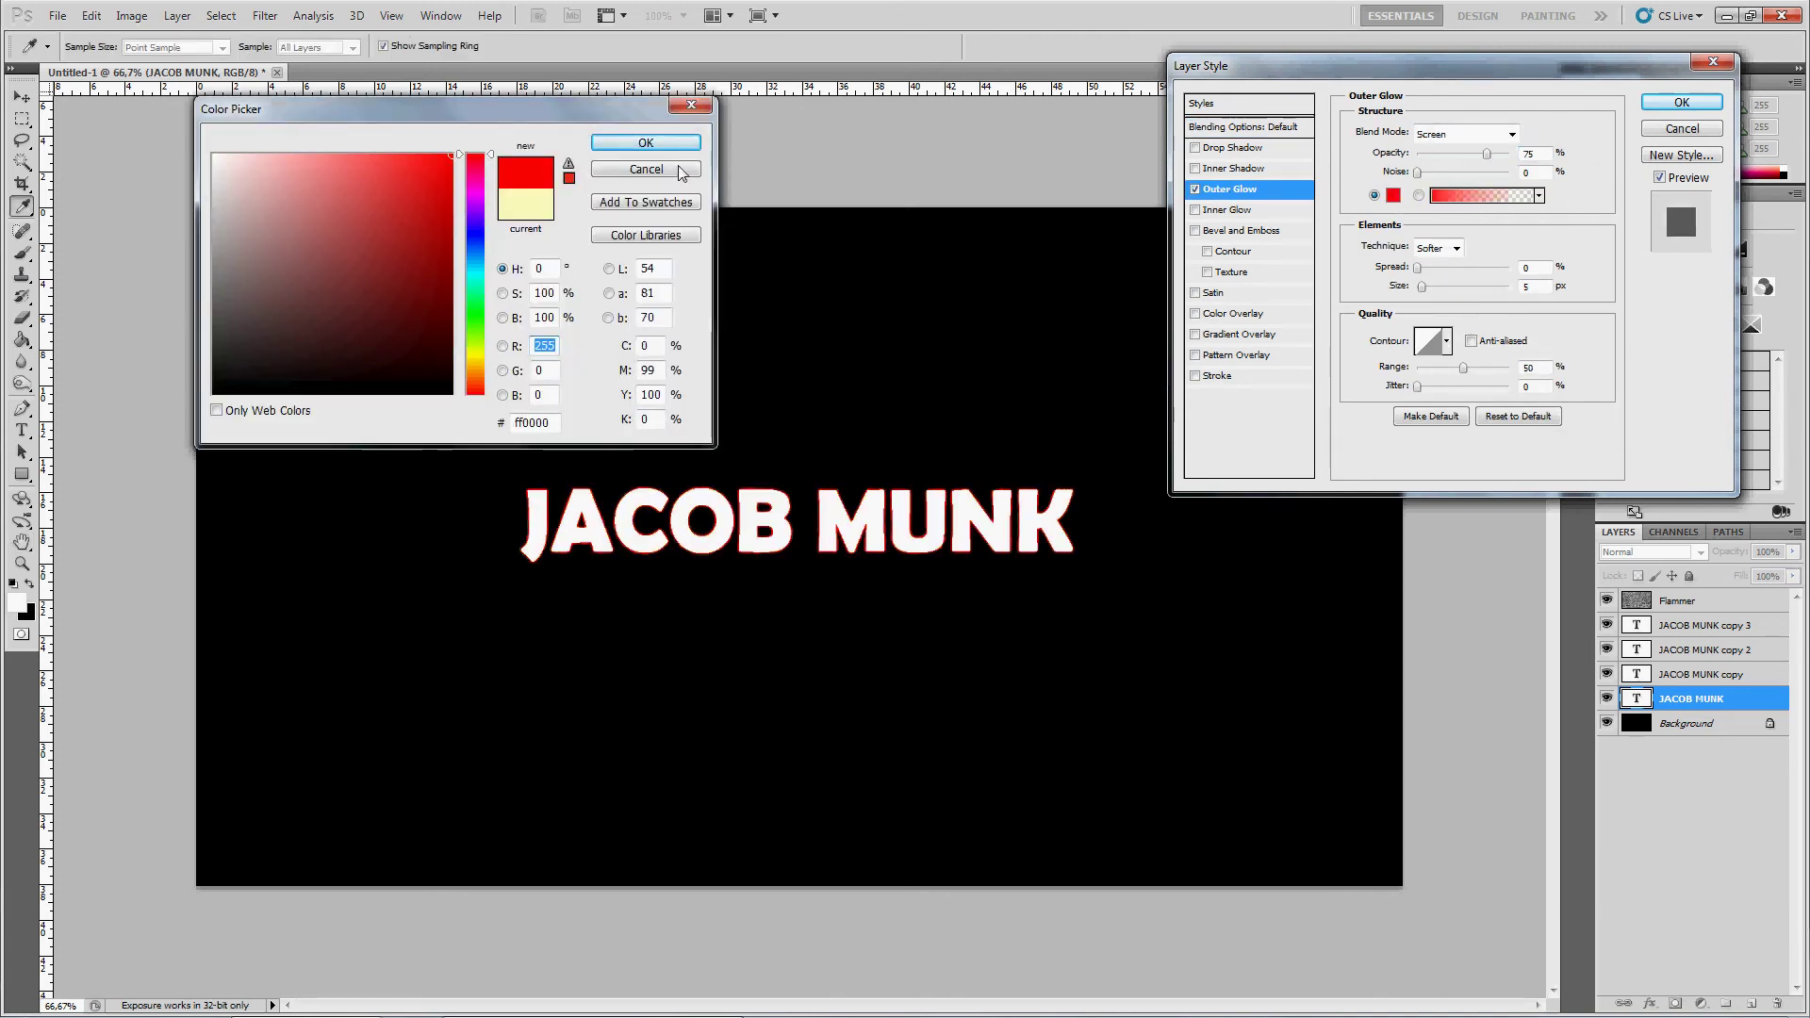
pyautogui.click(692, 143)
pyautogui.moveTo(1461, 288); pyautogui.dragTo(1509, 288)
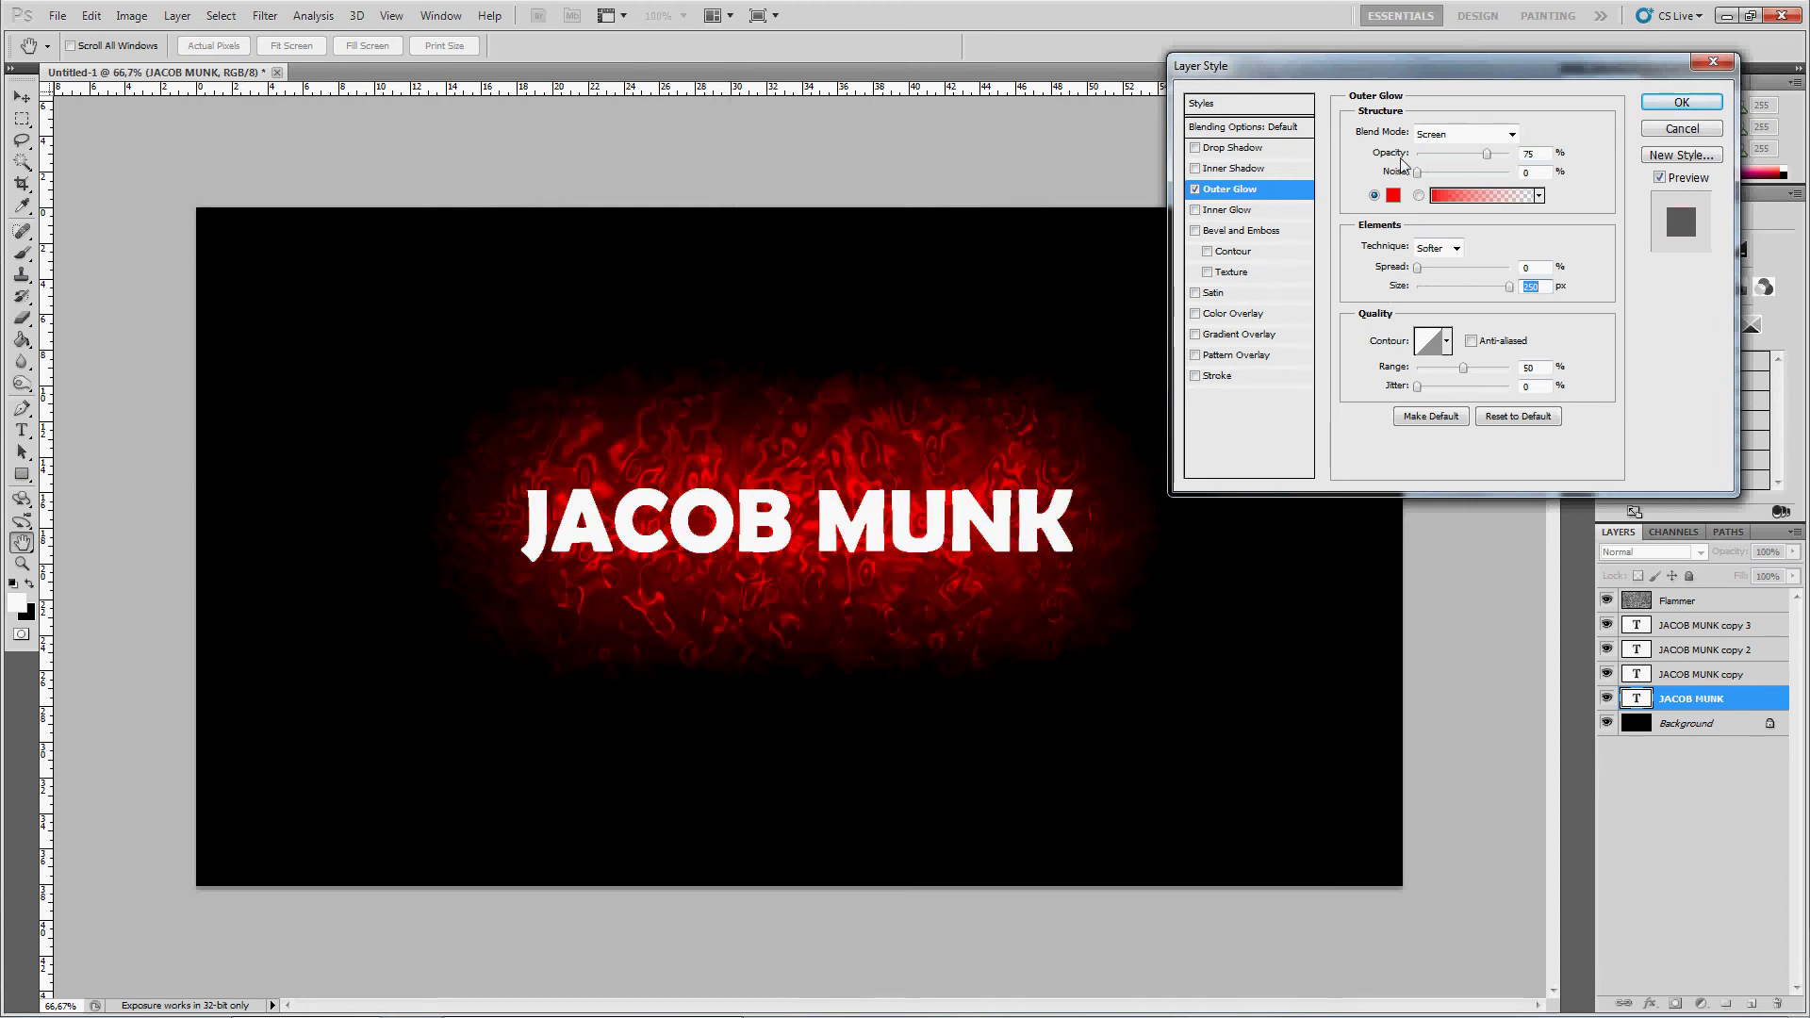
pyautogui.moveTo(1487, 153); pyautogui.dragTo(1527, 160)
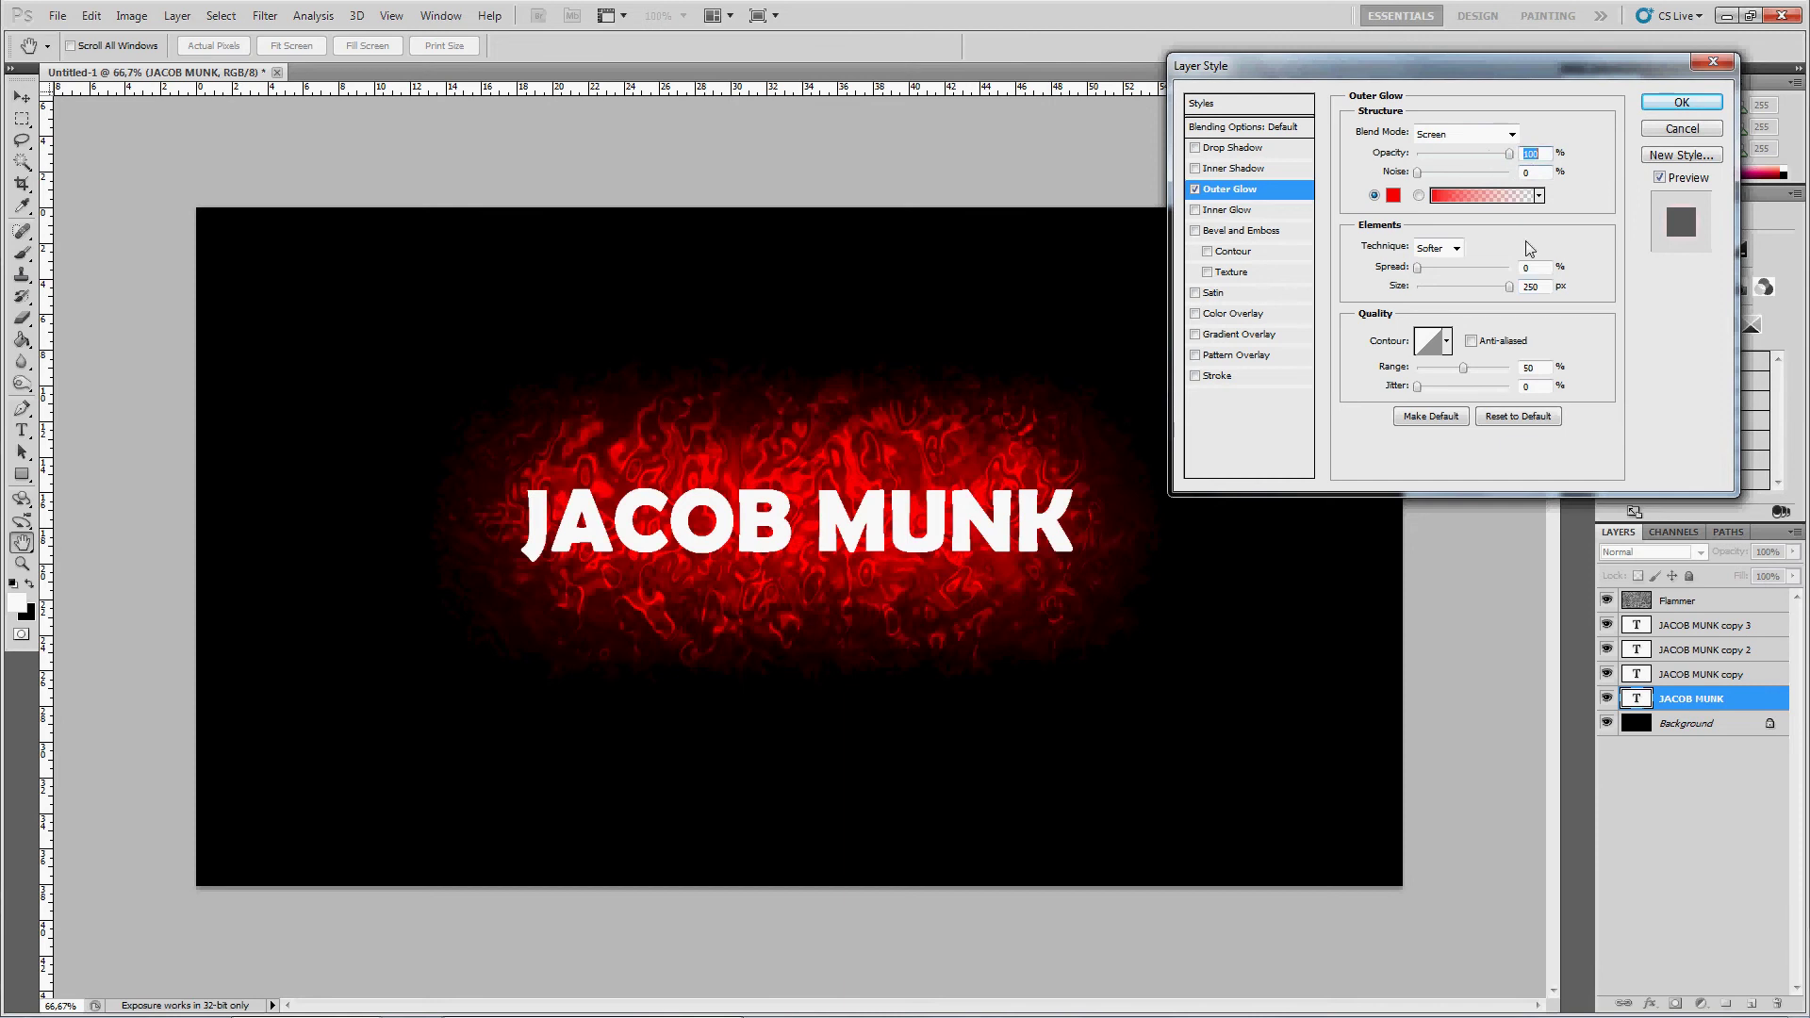
pyautogui.click(1678, 102)
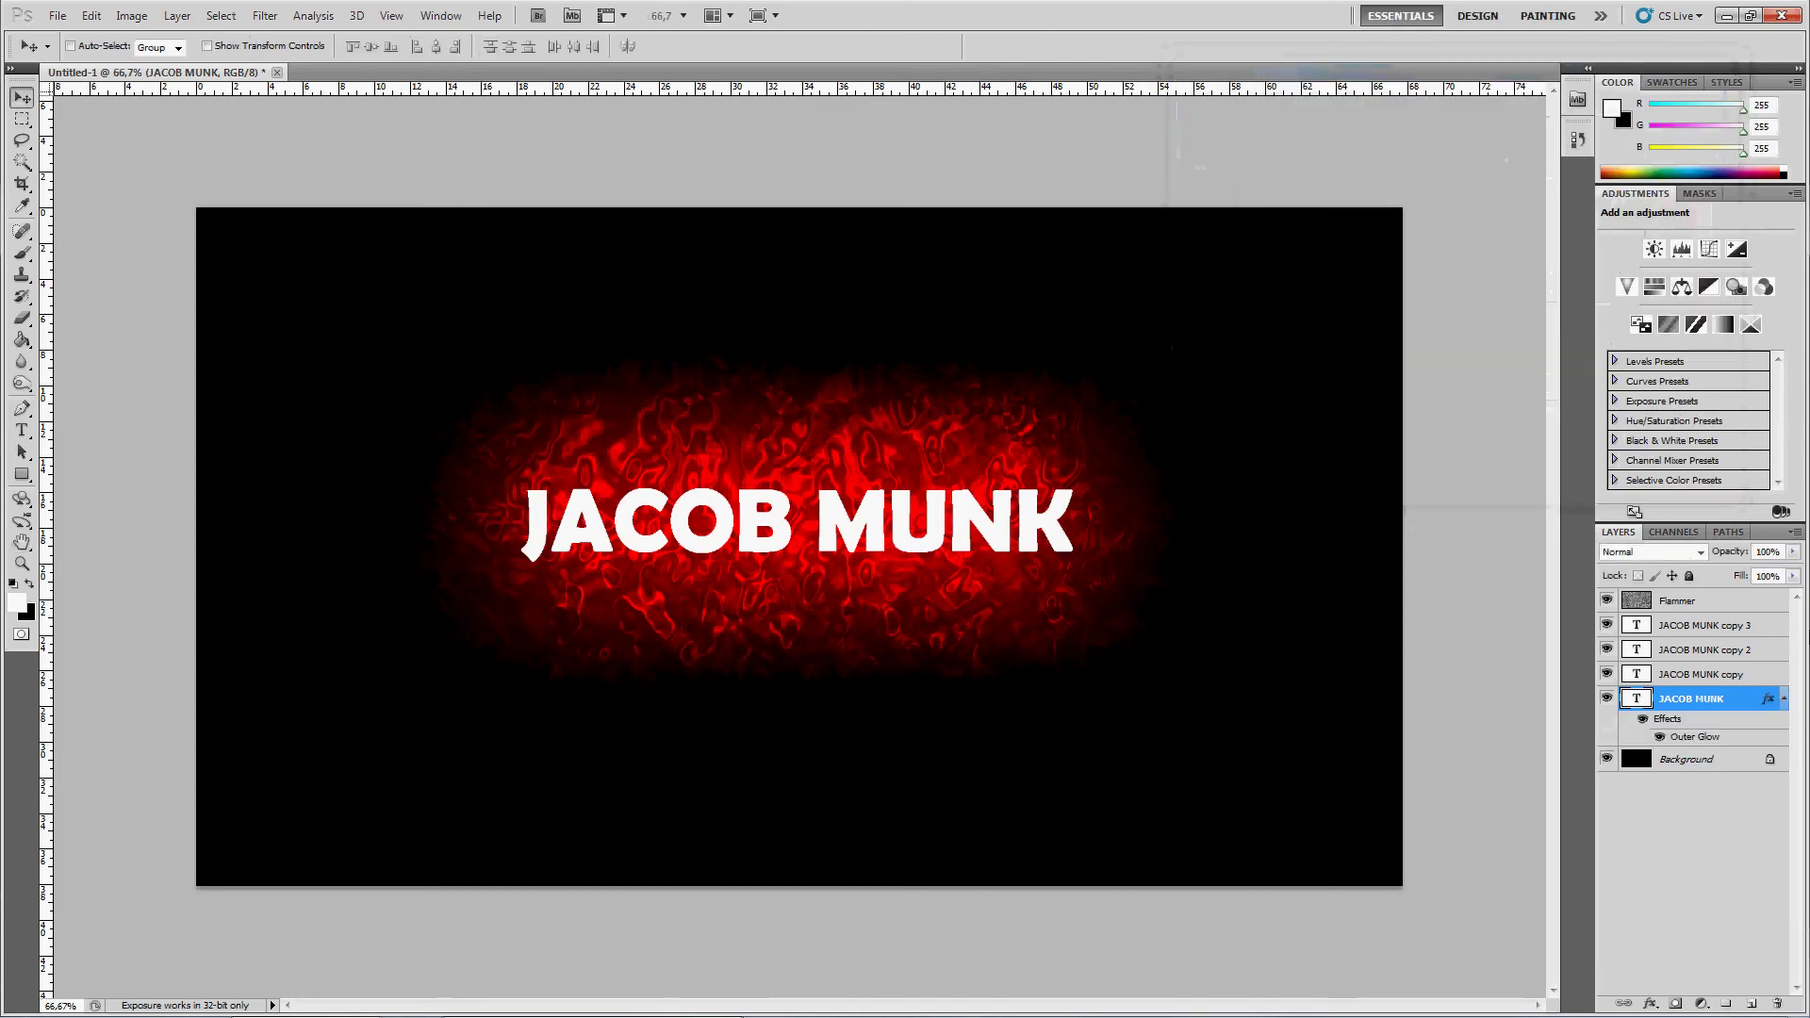
pyautogui.doubleClick(1773, 675)
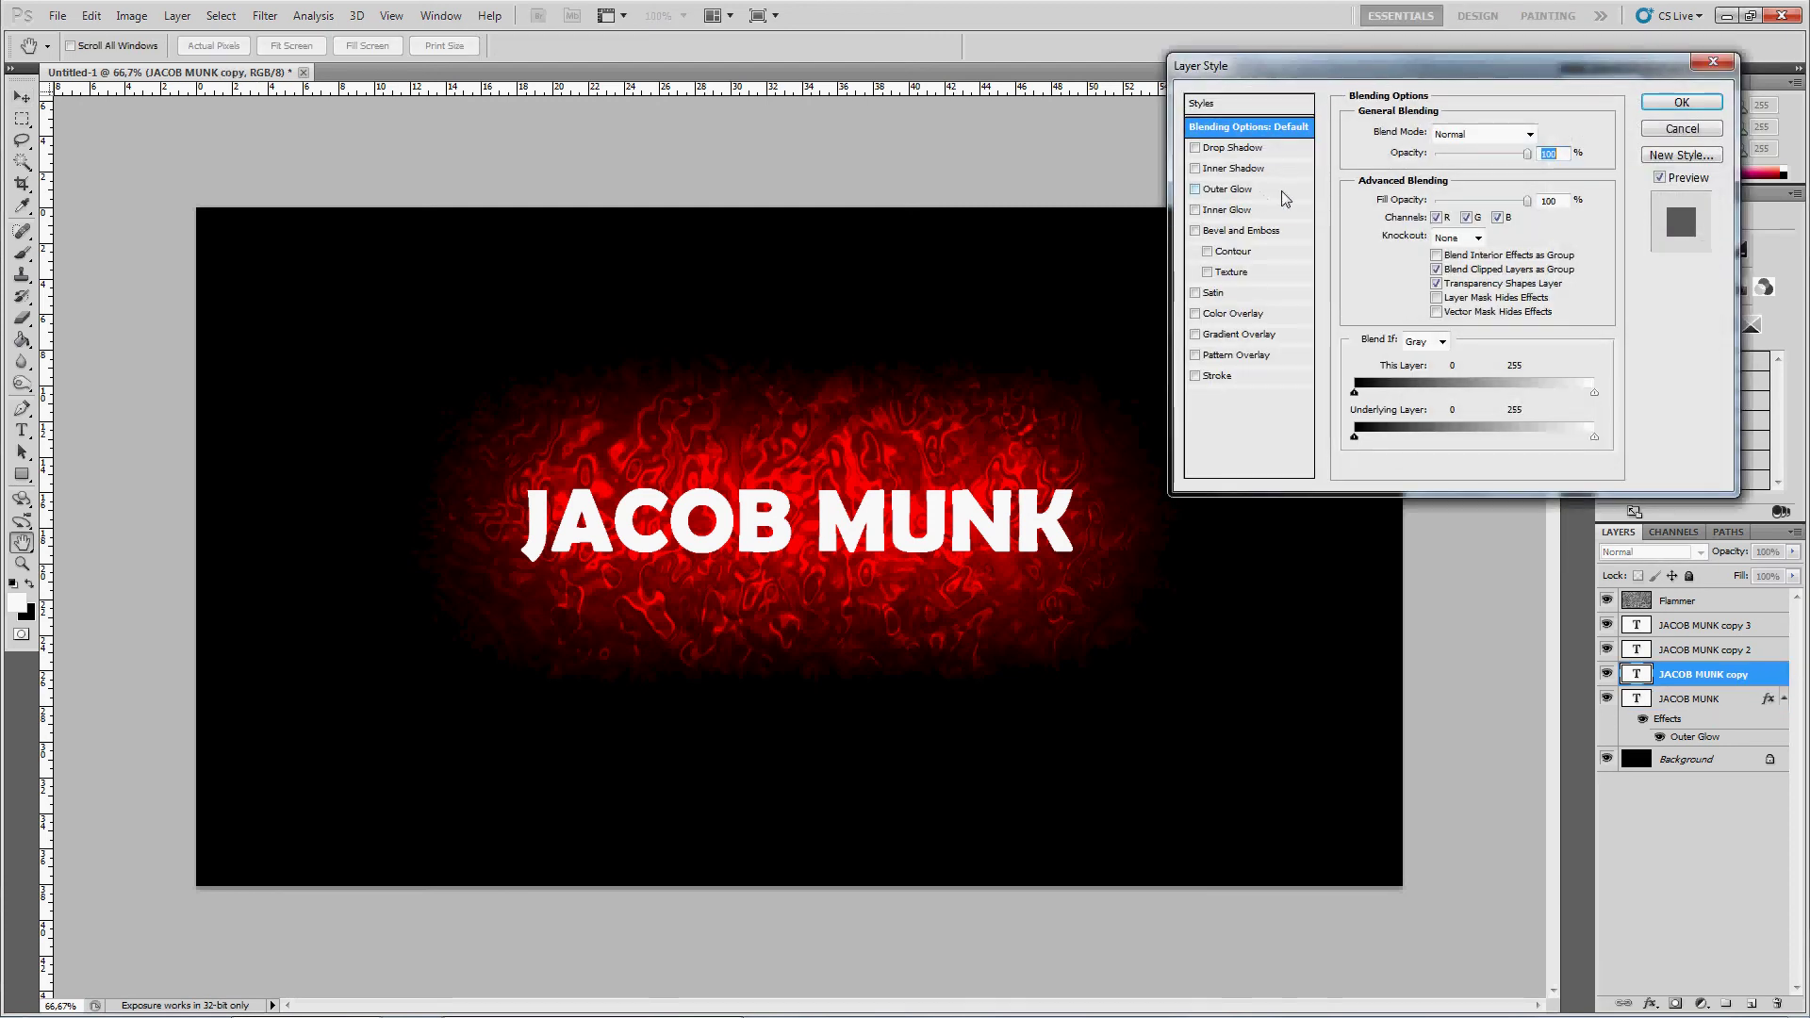
pyautogui.click(1260, 191)
pyautogui.click(1392, 195)
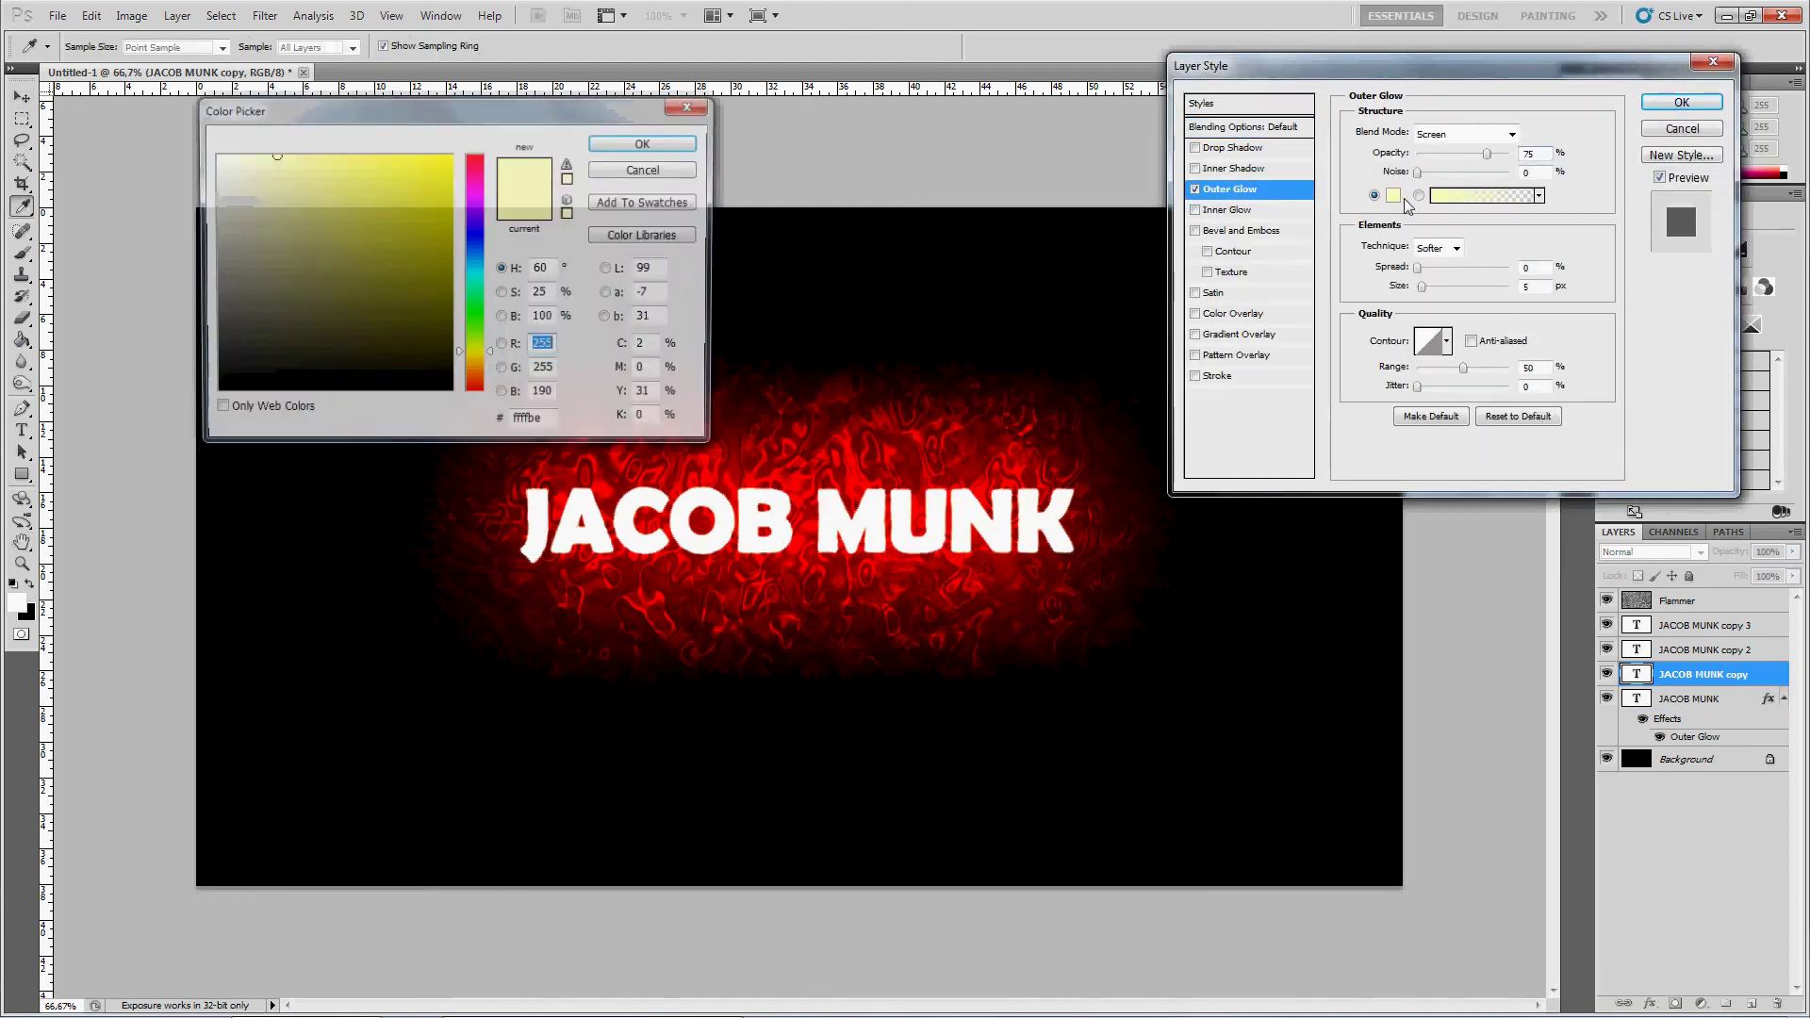
pyautogui.moveTo(437, 174); pyautogui.dragTo(452, 153)
pyautogui.moveTo(480, 368); pyautogui.dragTo(471, 371)
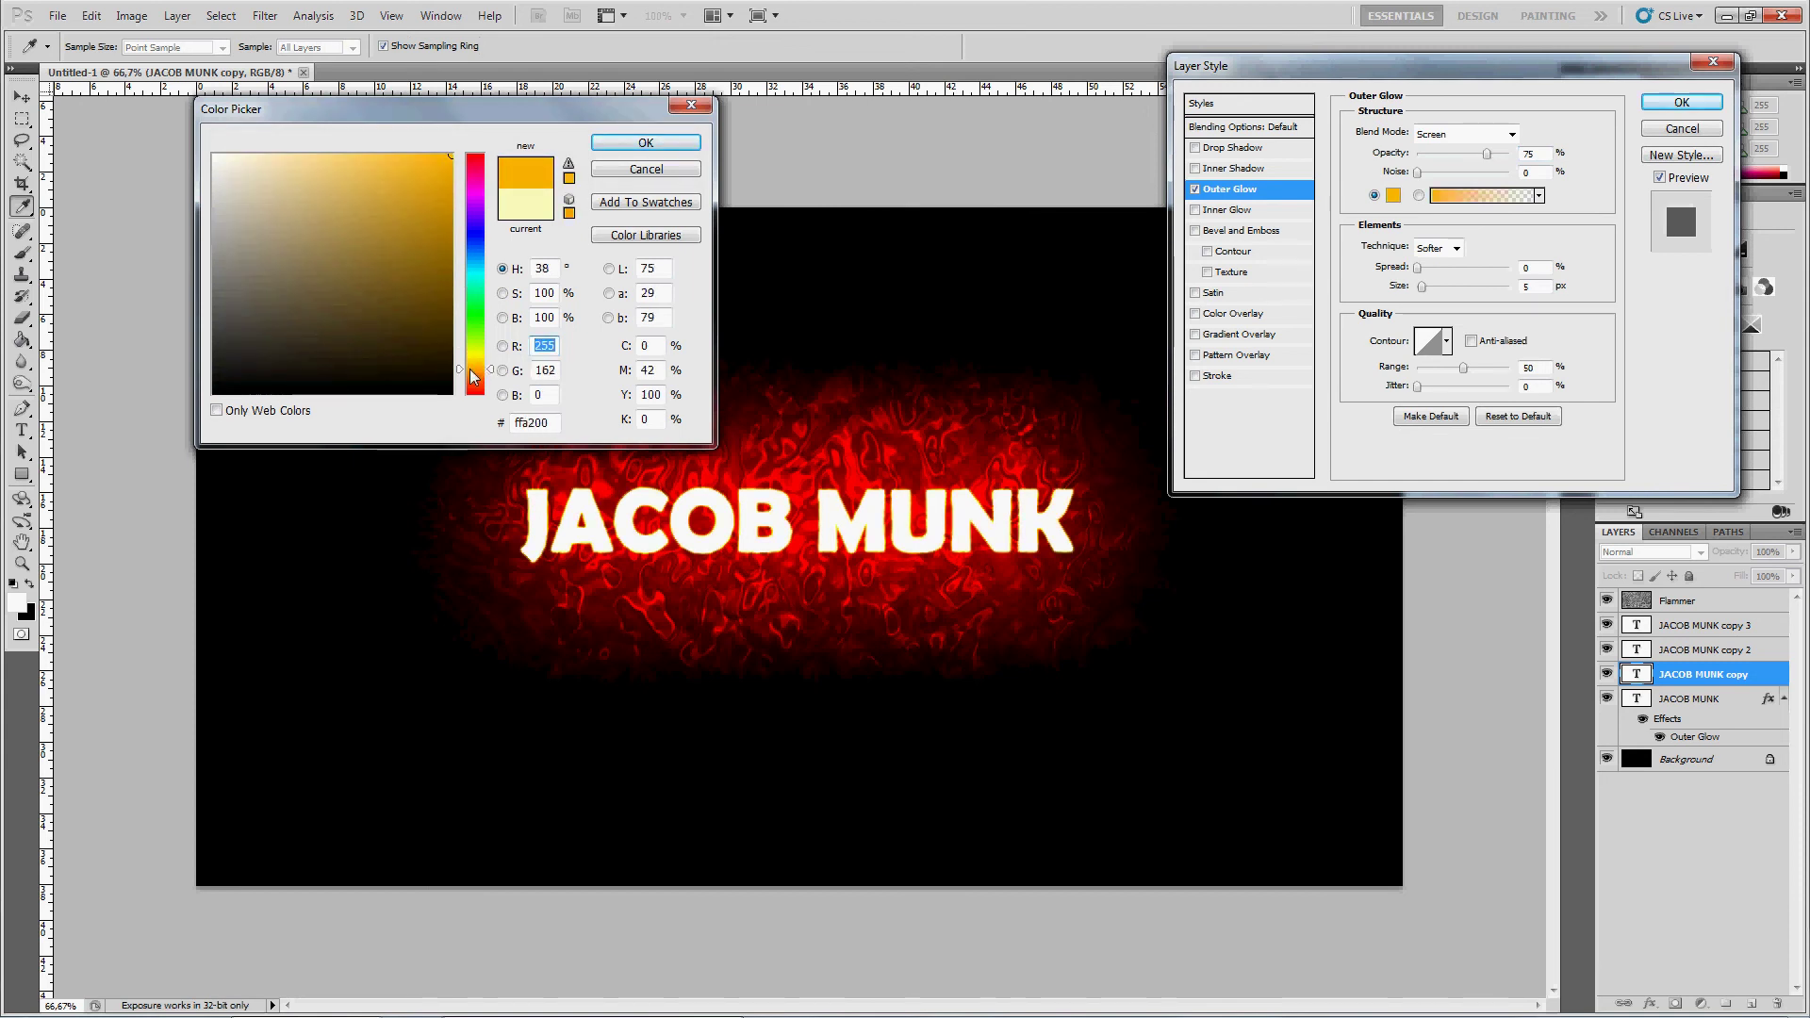
pyautogui.click(646, 142)
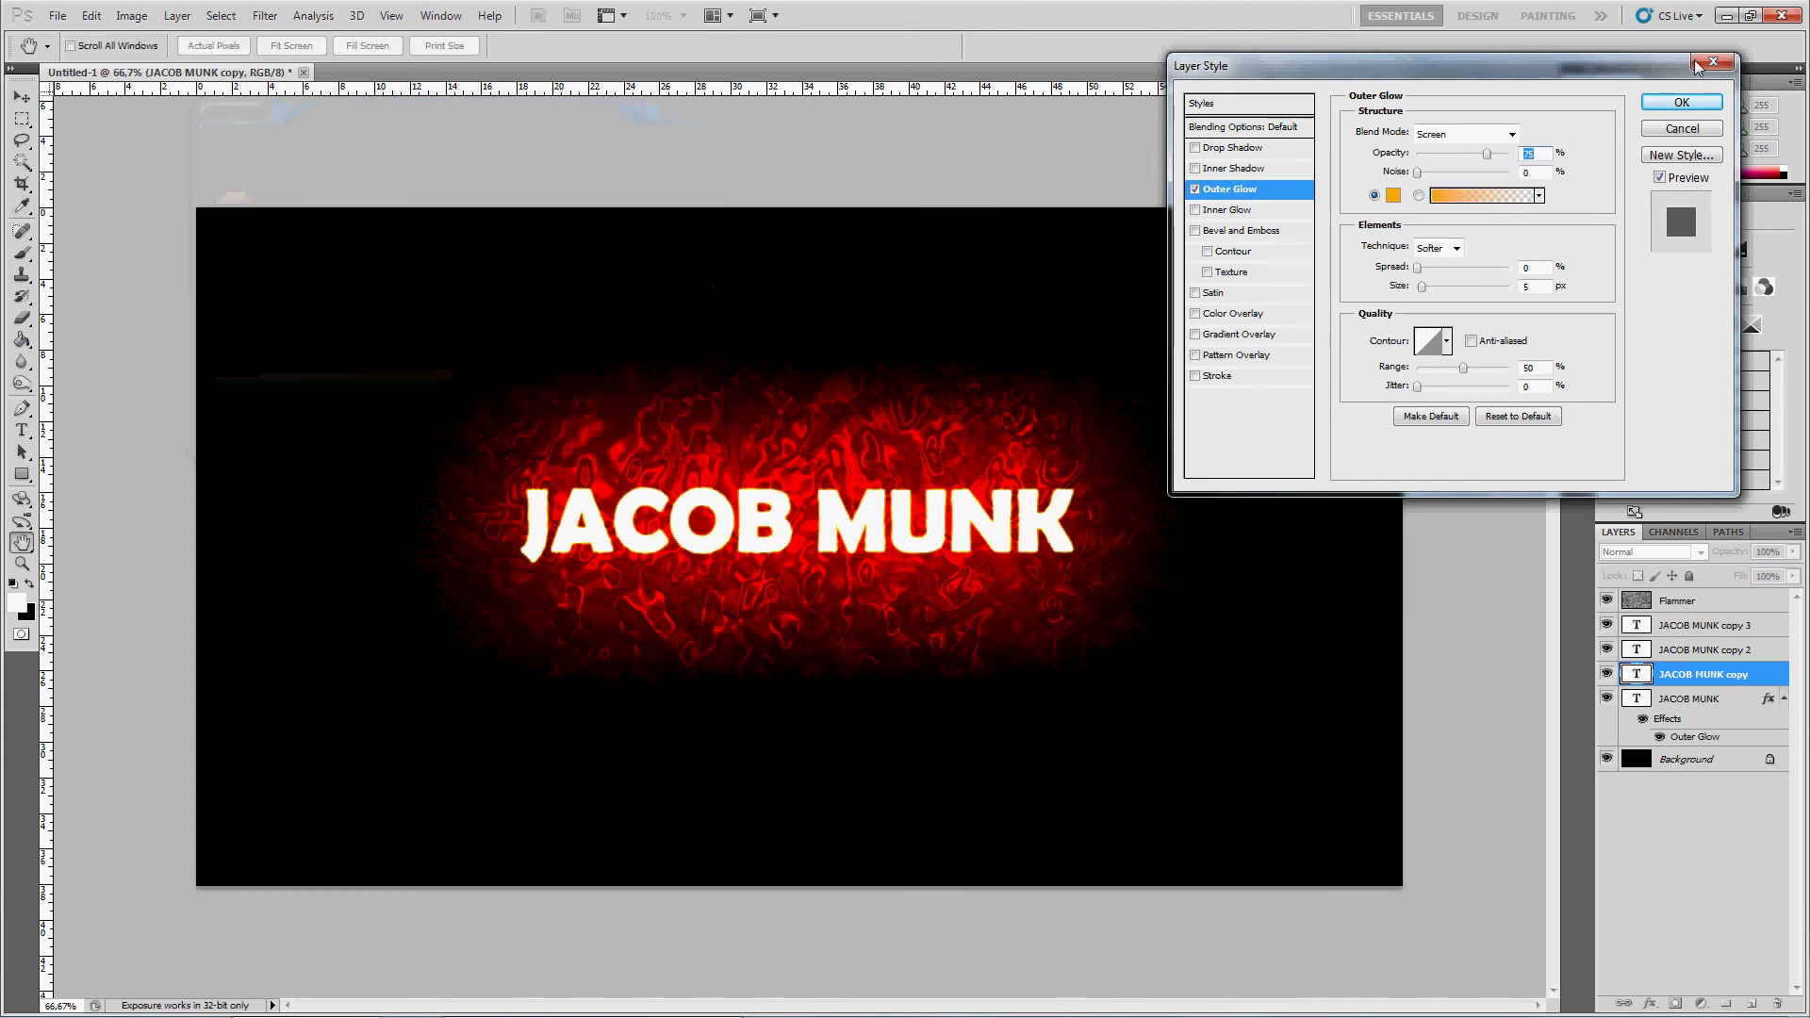
pyautogui.moveTo(1422, 286); pyautogui.dragTo(1473, 287)
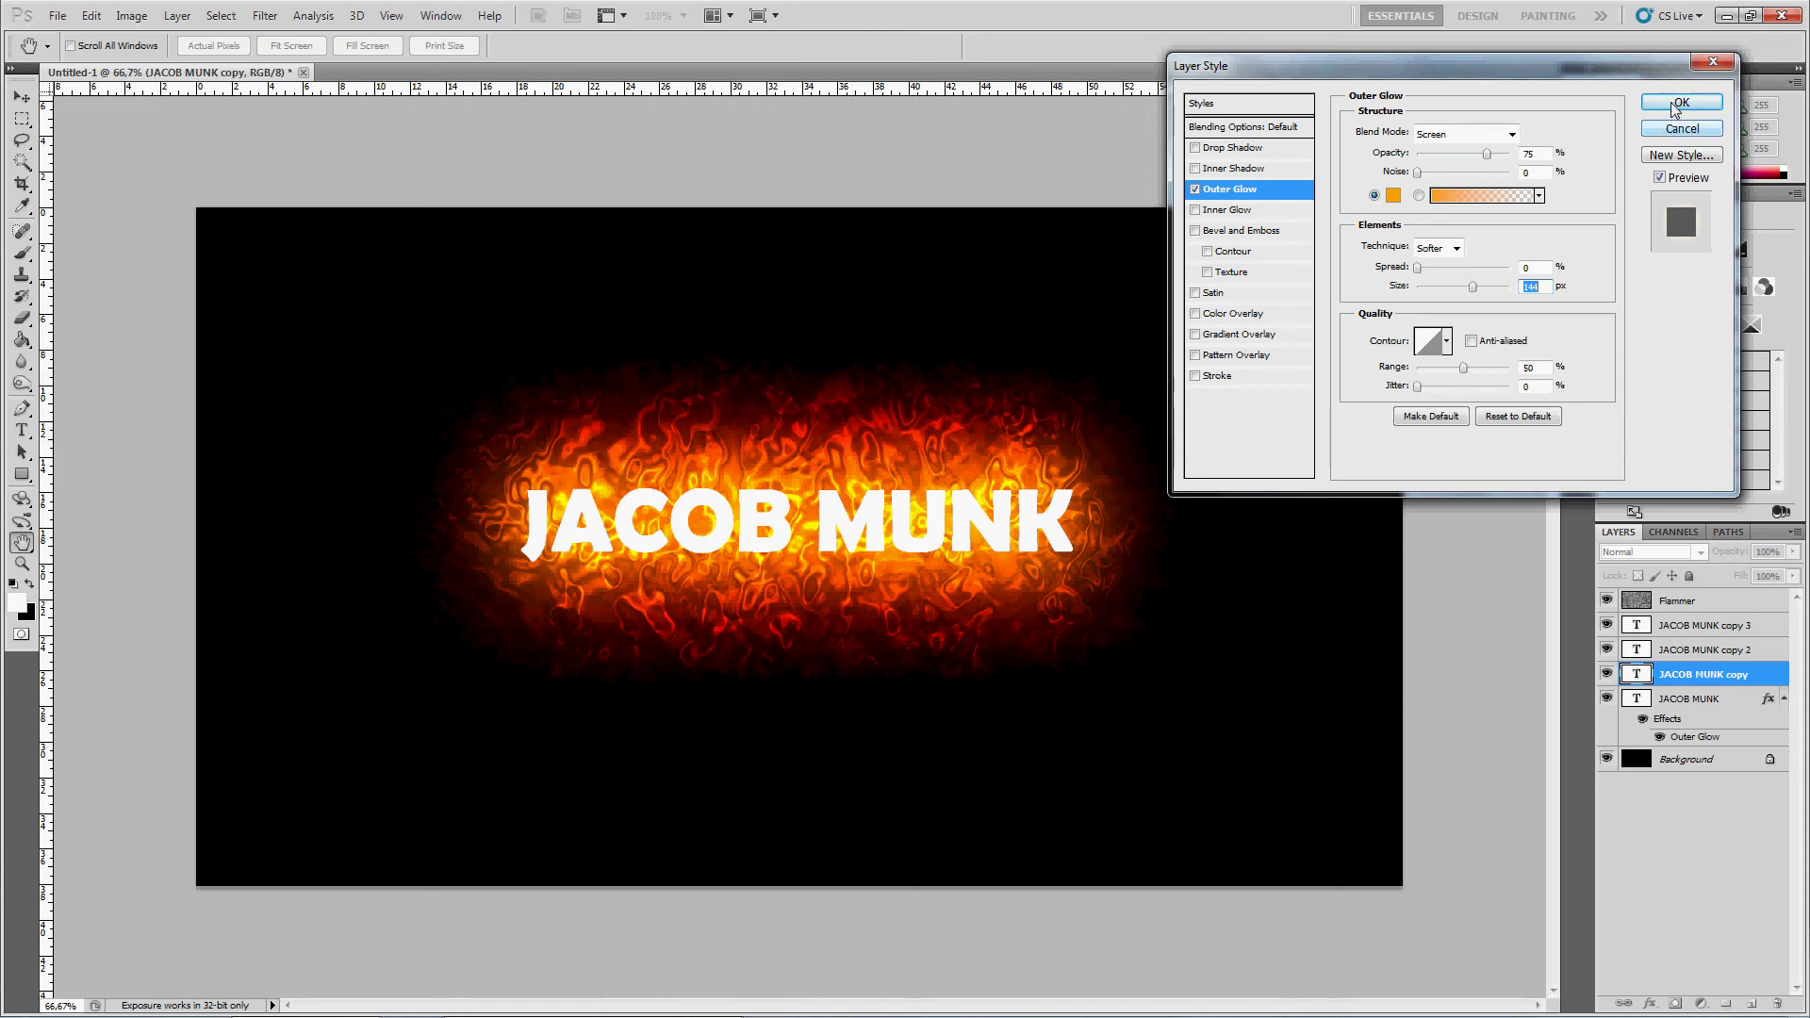
pyautogui.click(1494, 159)
pyautogui.click(1681, 101)
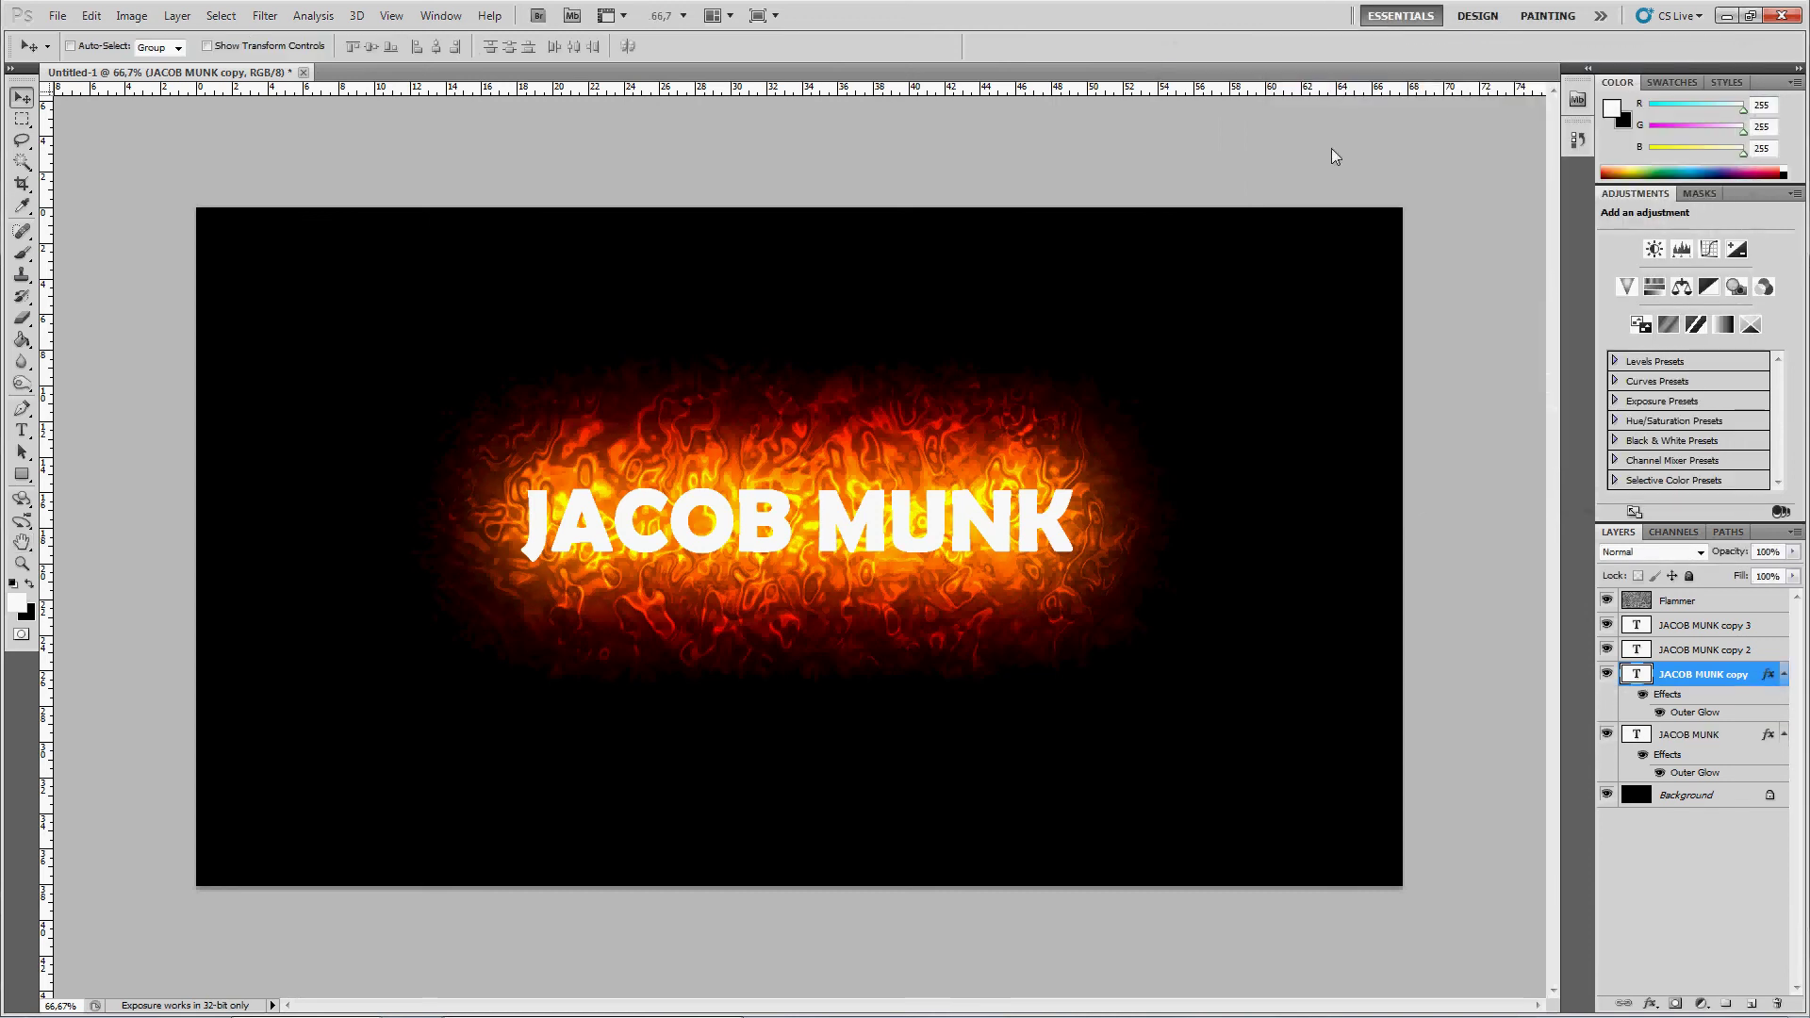
pyautogui.doubleClick(1772, 650)
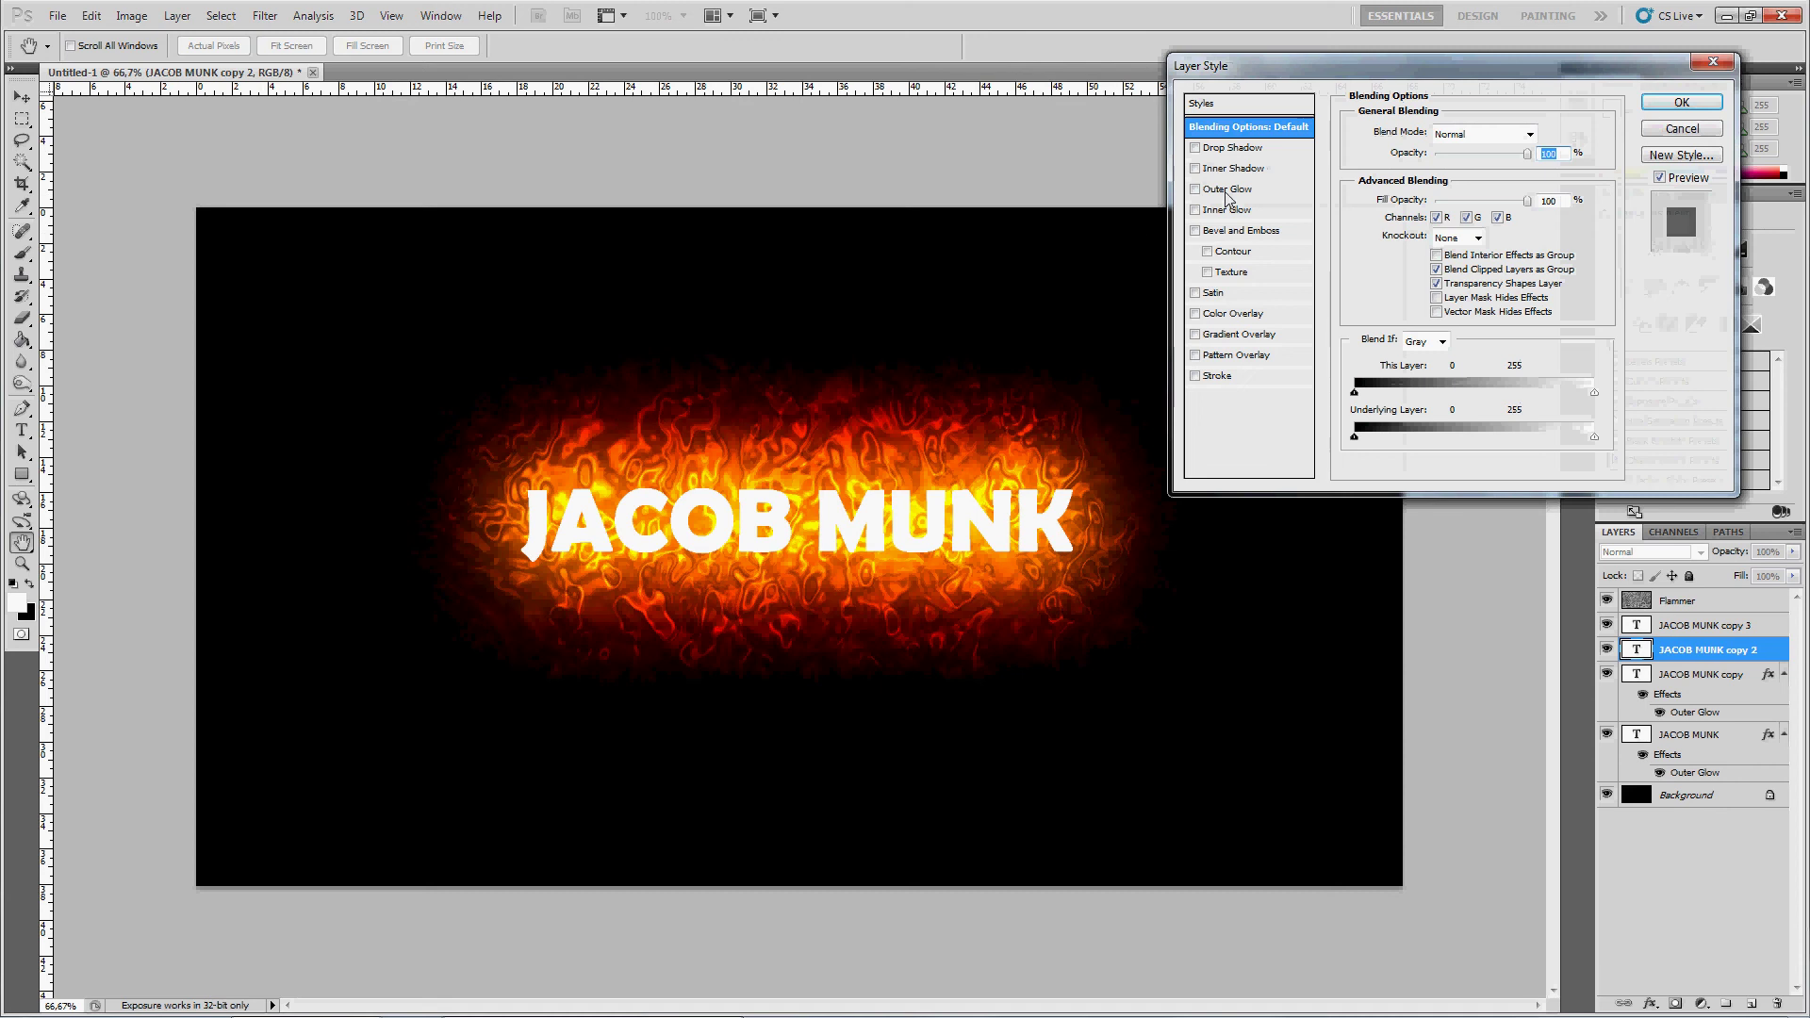
pyautogui.click(1288, 191)
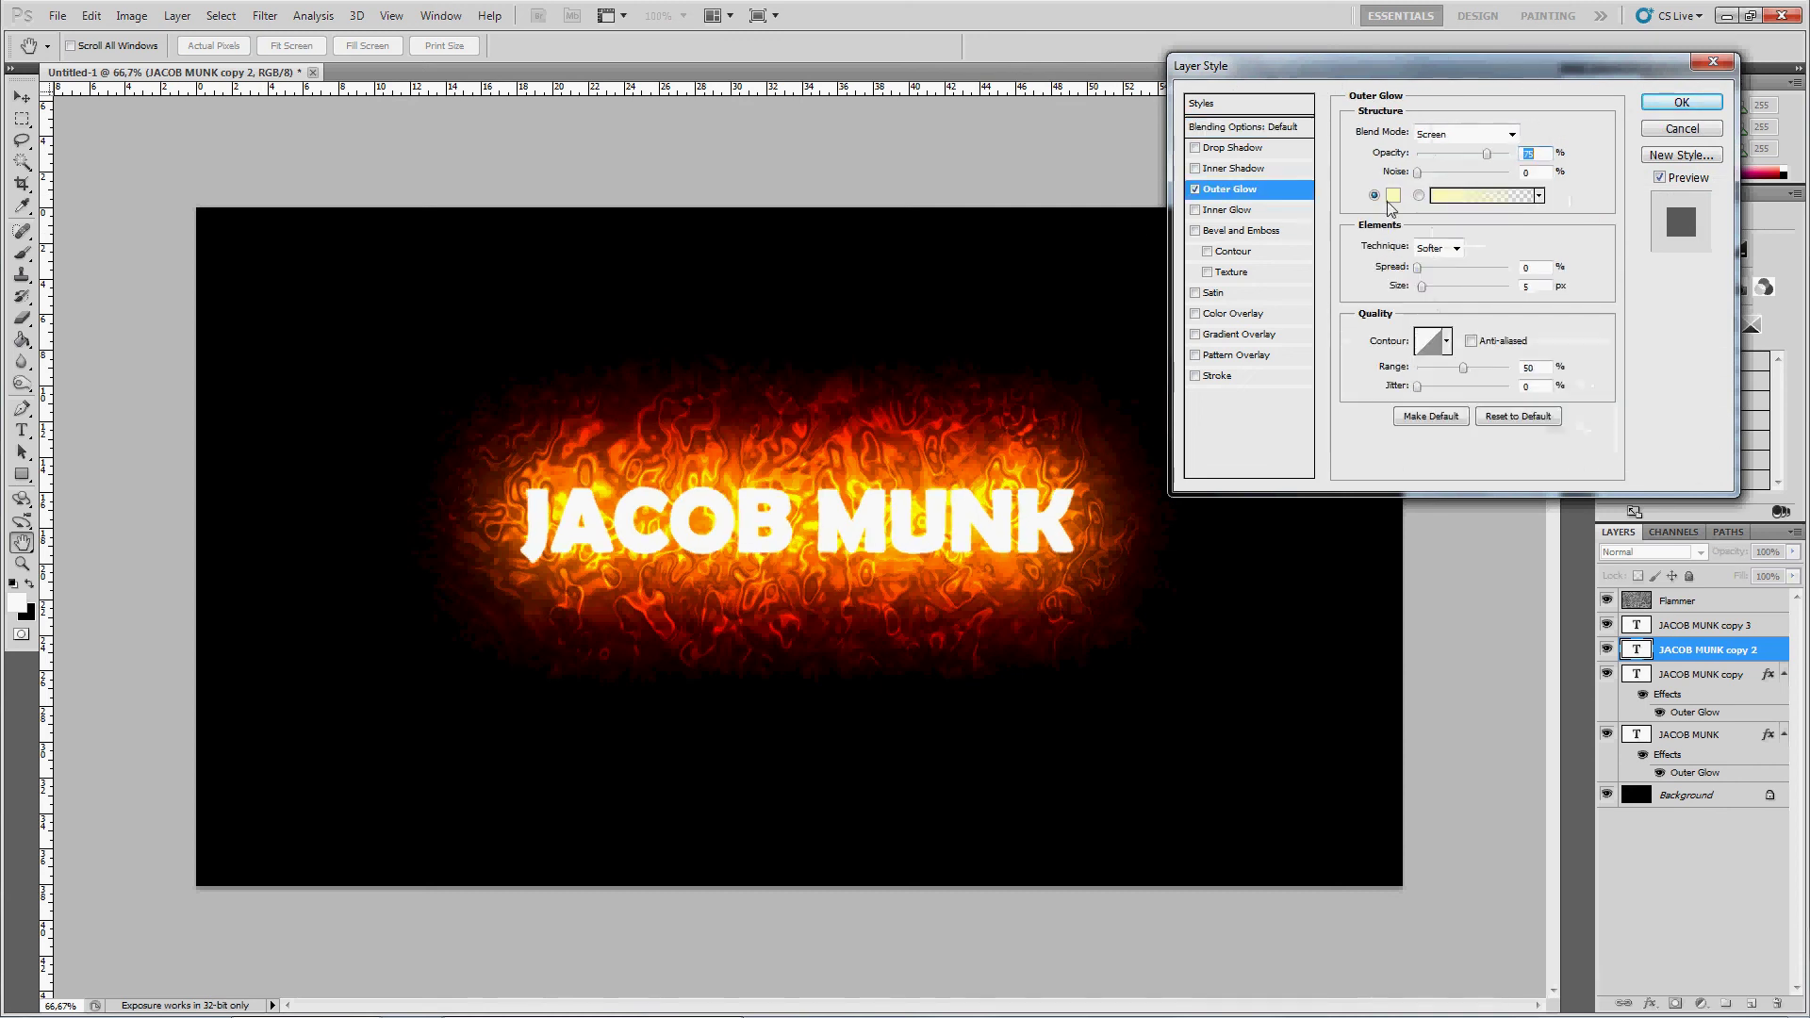
pyautogui.click(1393, 196)
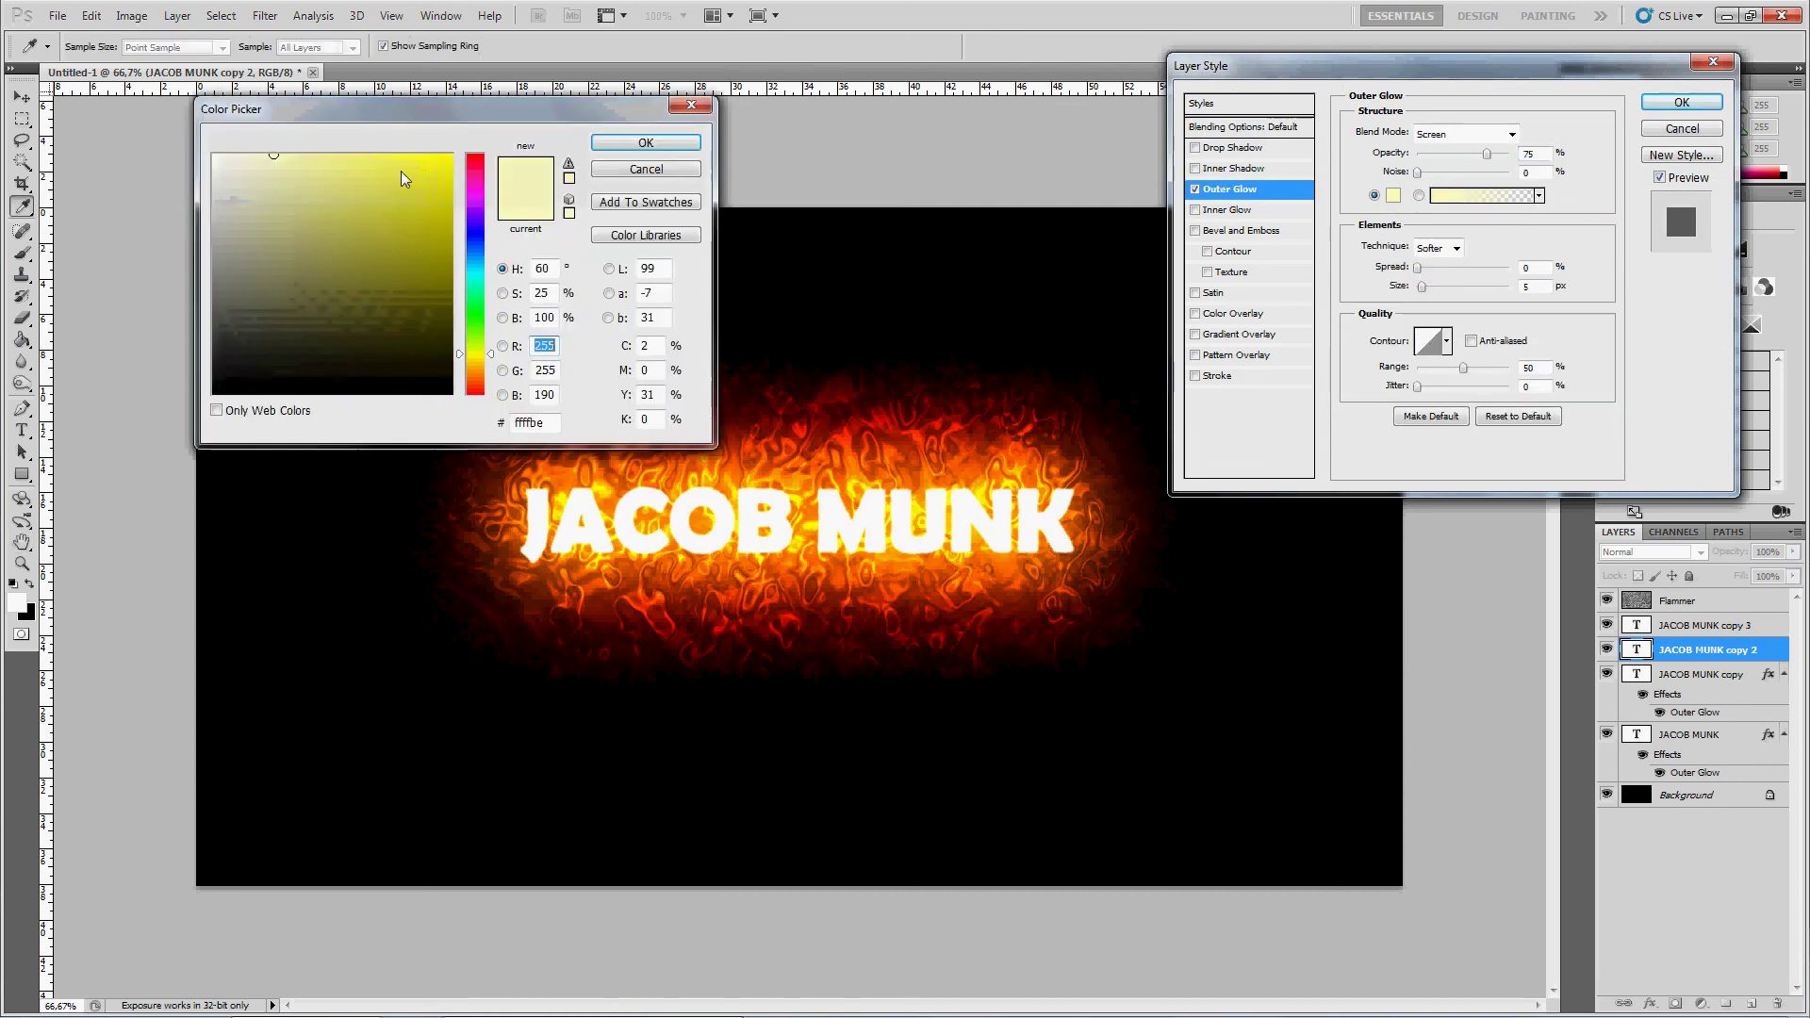
pyautogui.moveTo(289, 160); pyautogui.dragTo(285, 158)
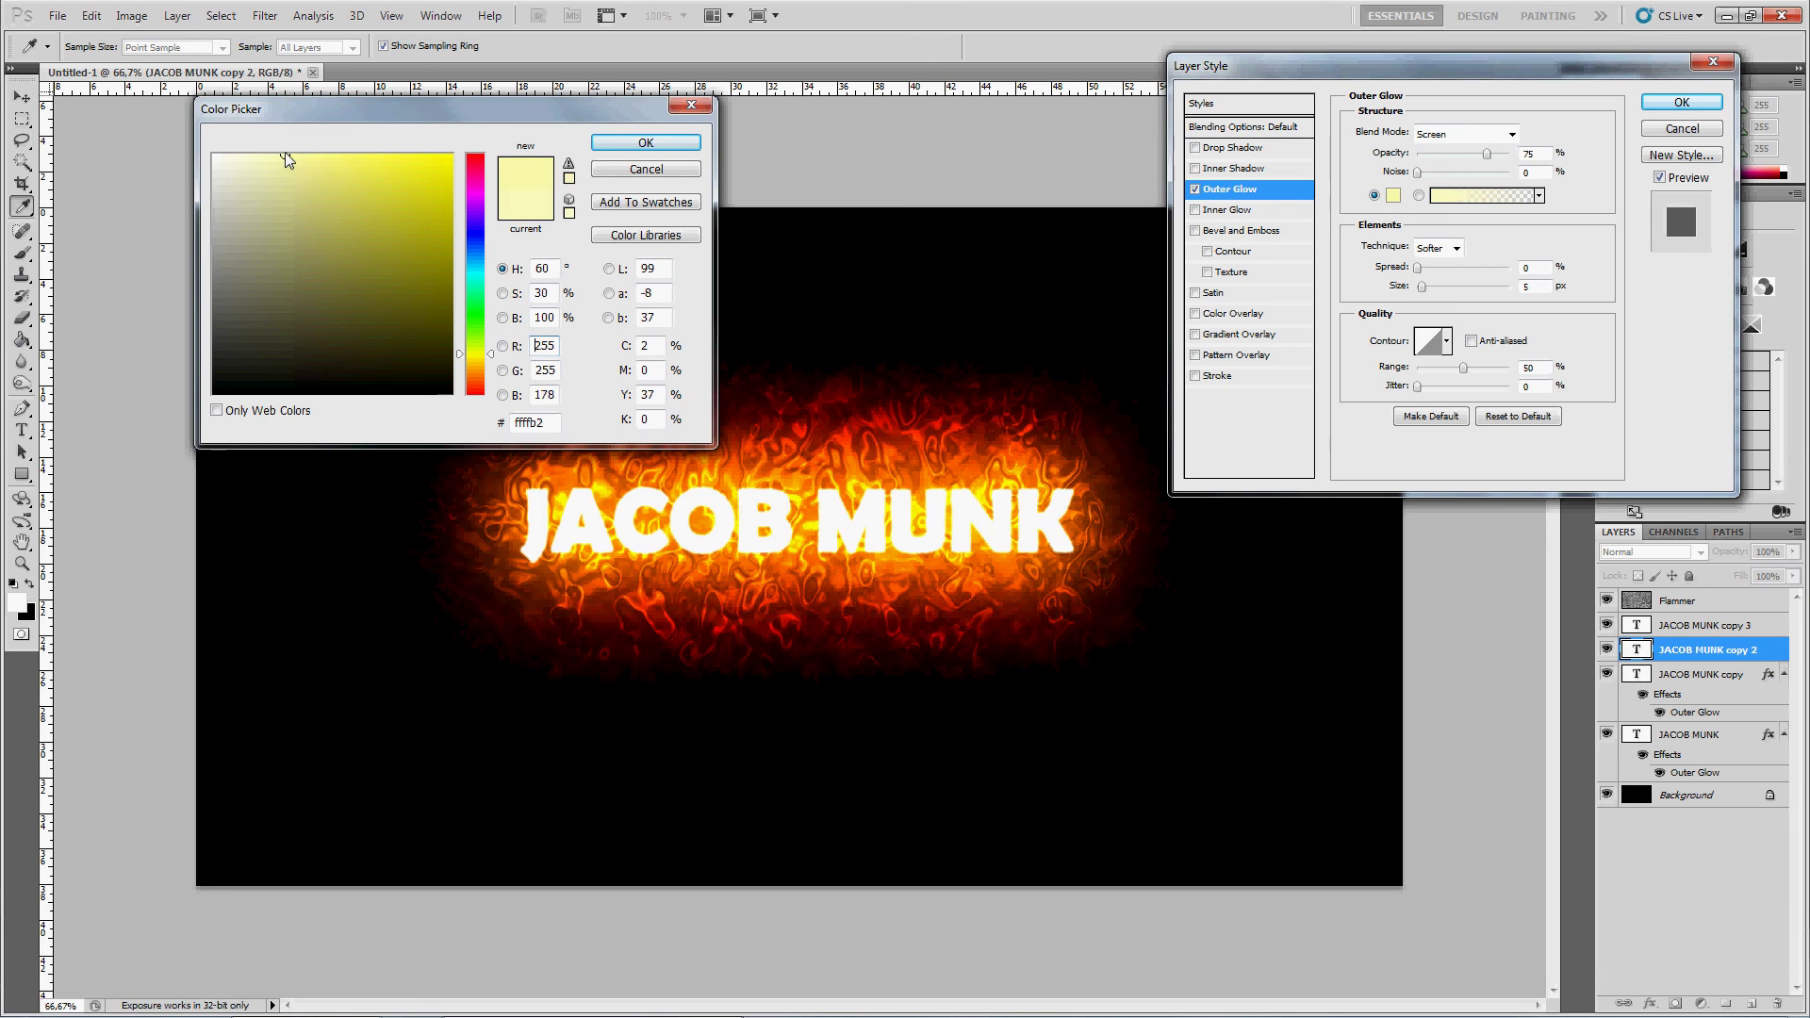
pyautogui.click(605, 148)
pyautogui.moveTo(1422, 287); pyautogui.dragTo(1446, 287)
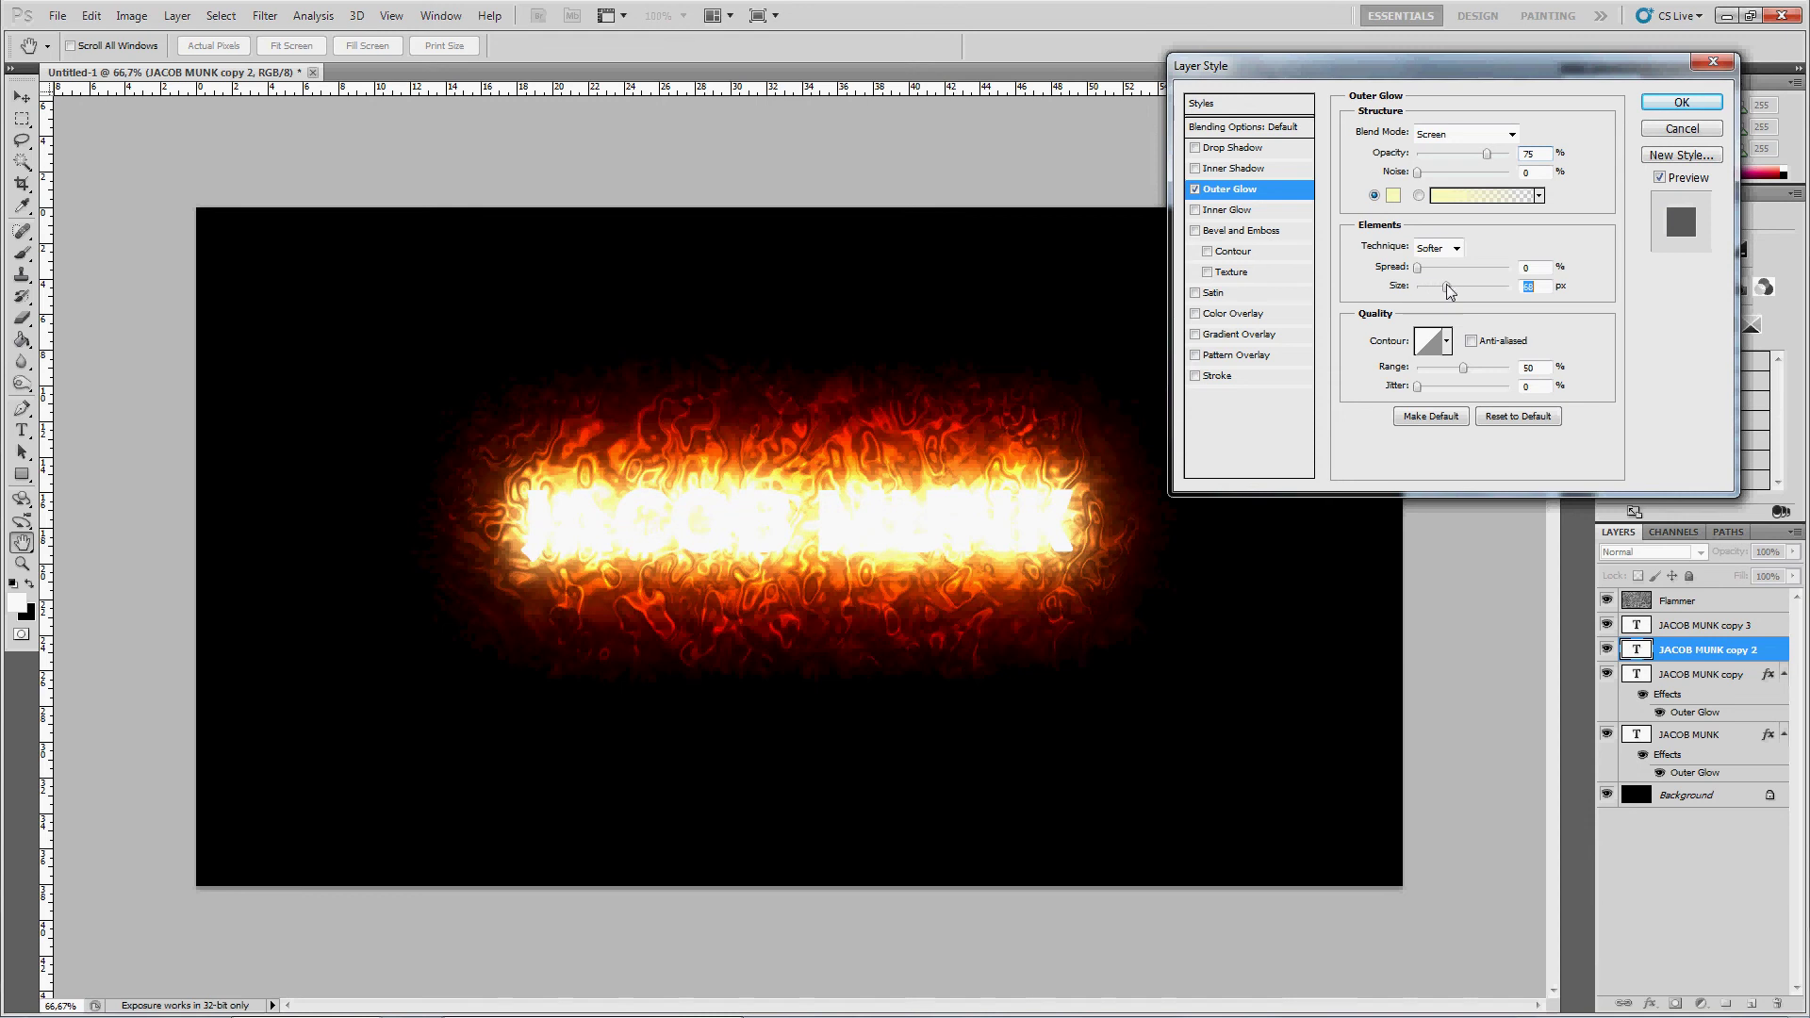
pyautogui.click(1468, 156)
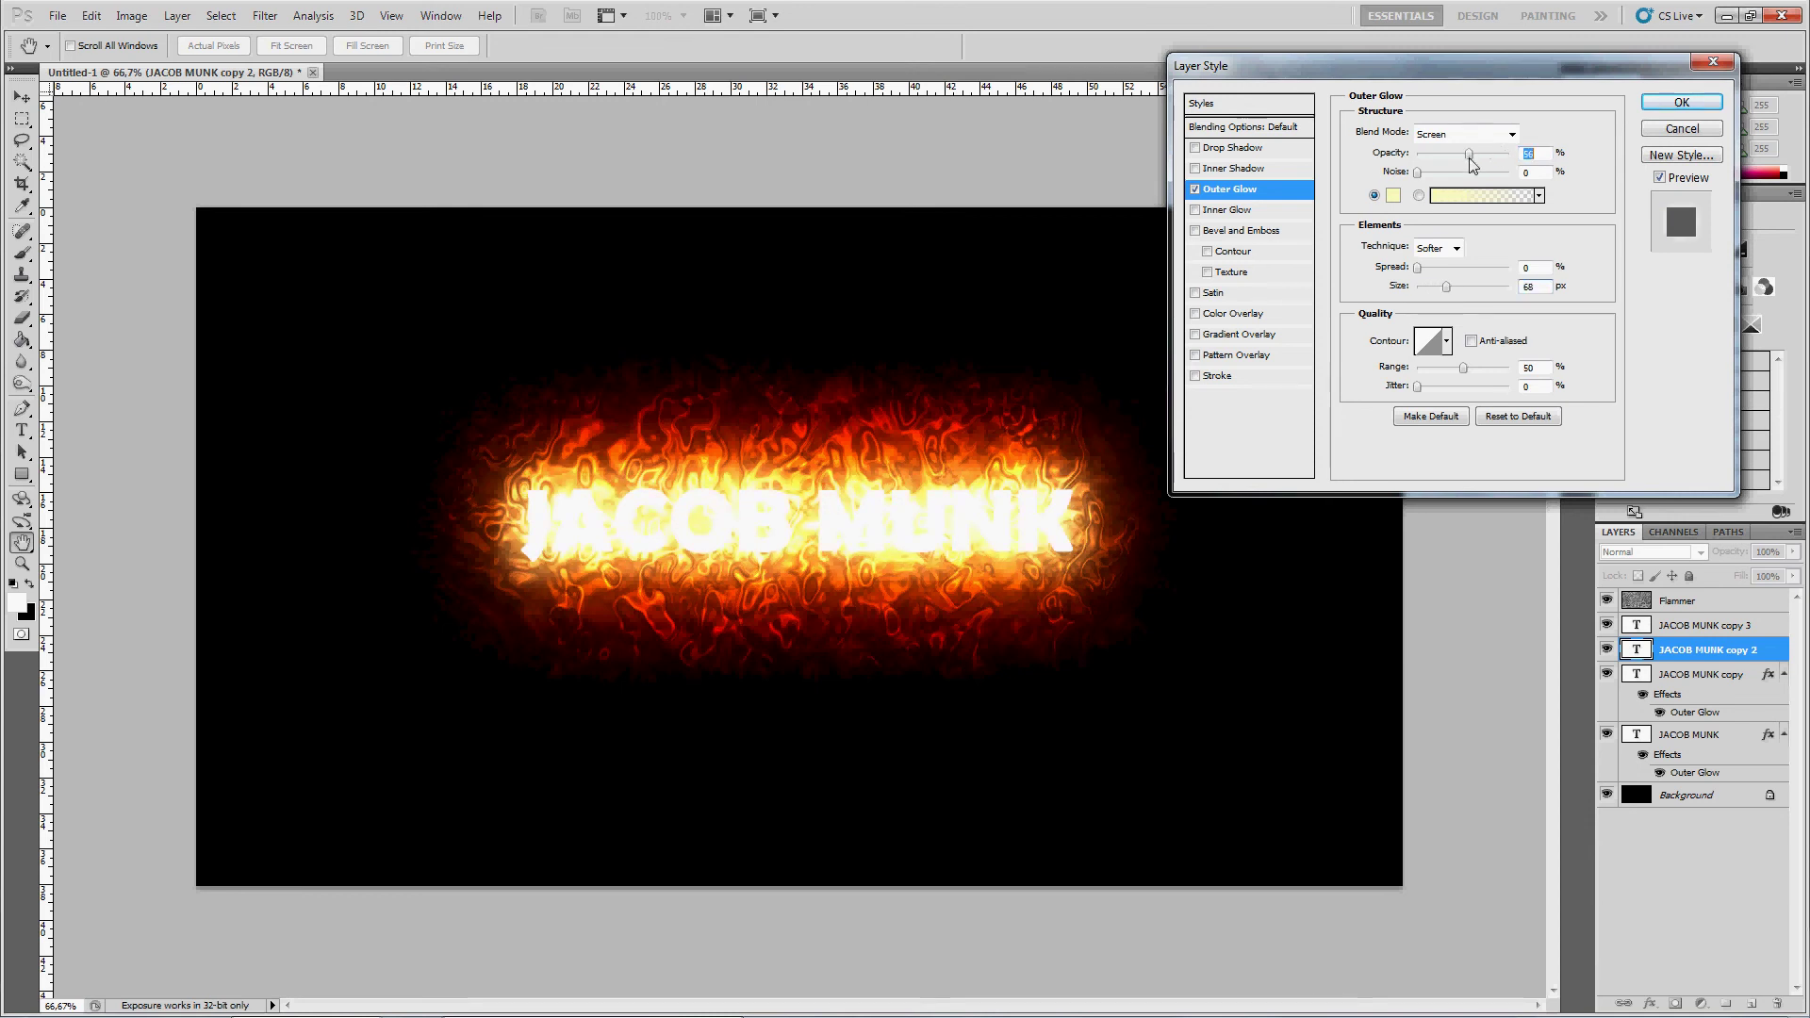
pyautogui.moveTo(1479, 156); pyautogui.dragTo(1483, 156)
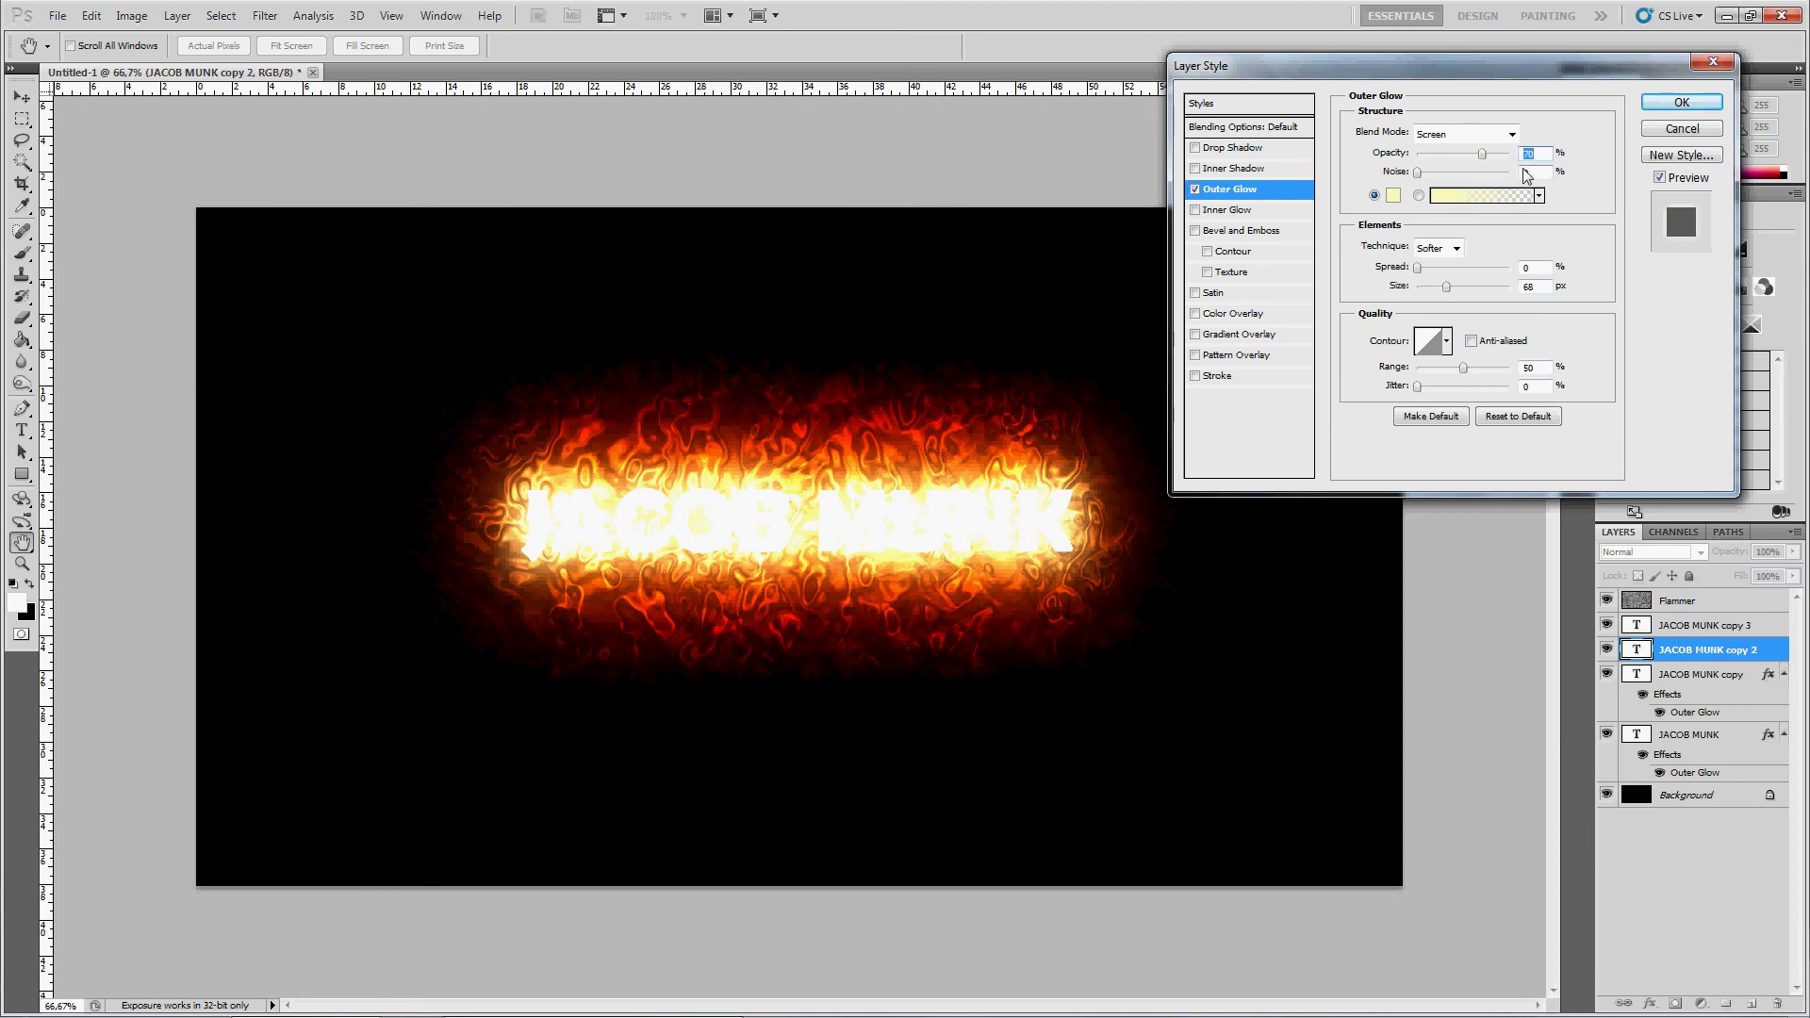
pyautogui.click(1683, 103)
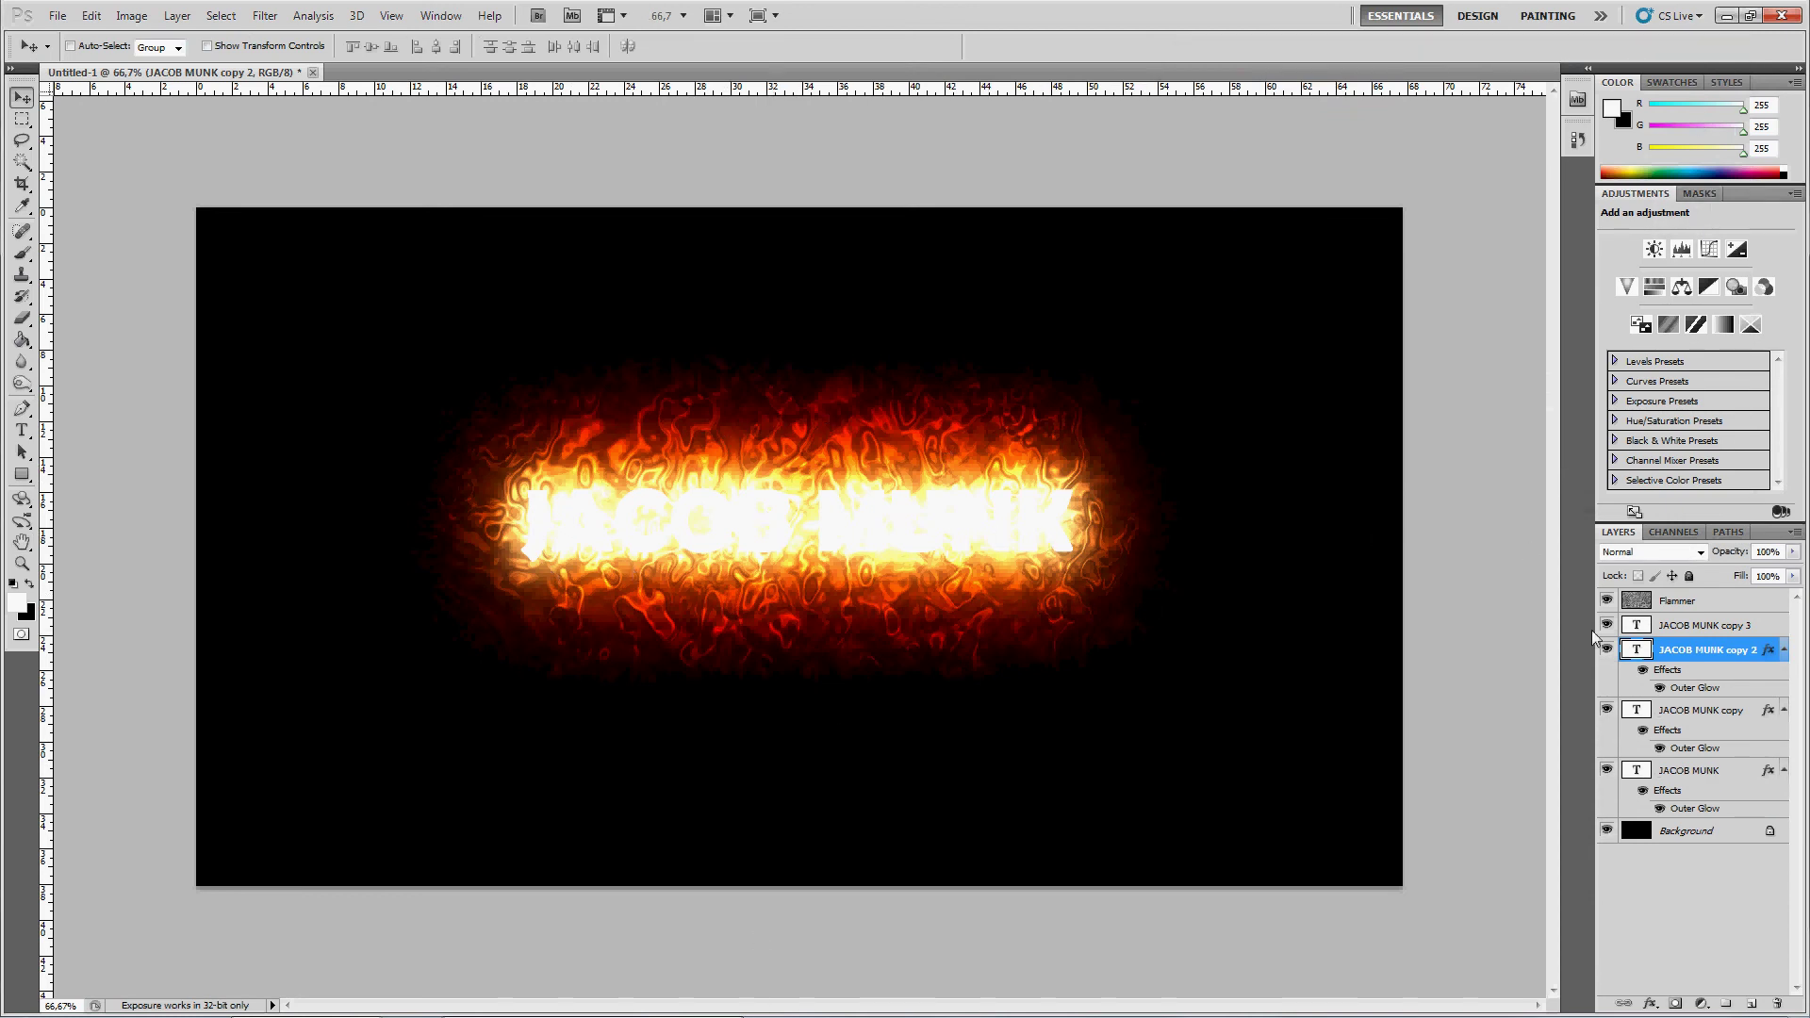
pyautogui.doubleClick(1773, 630)
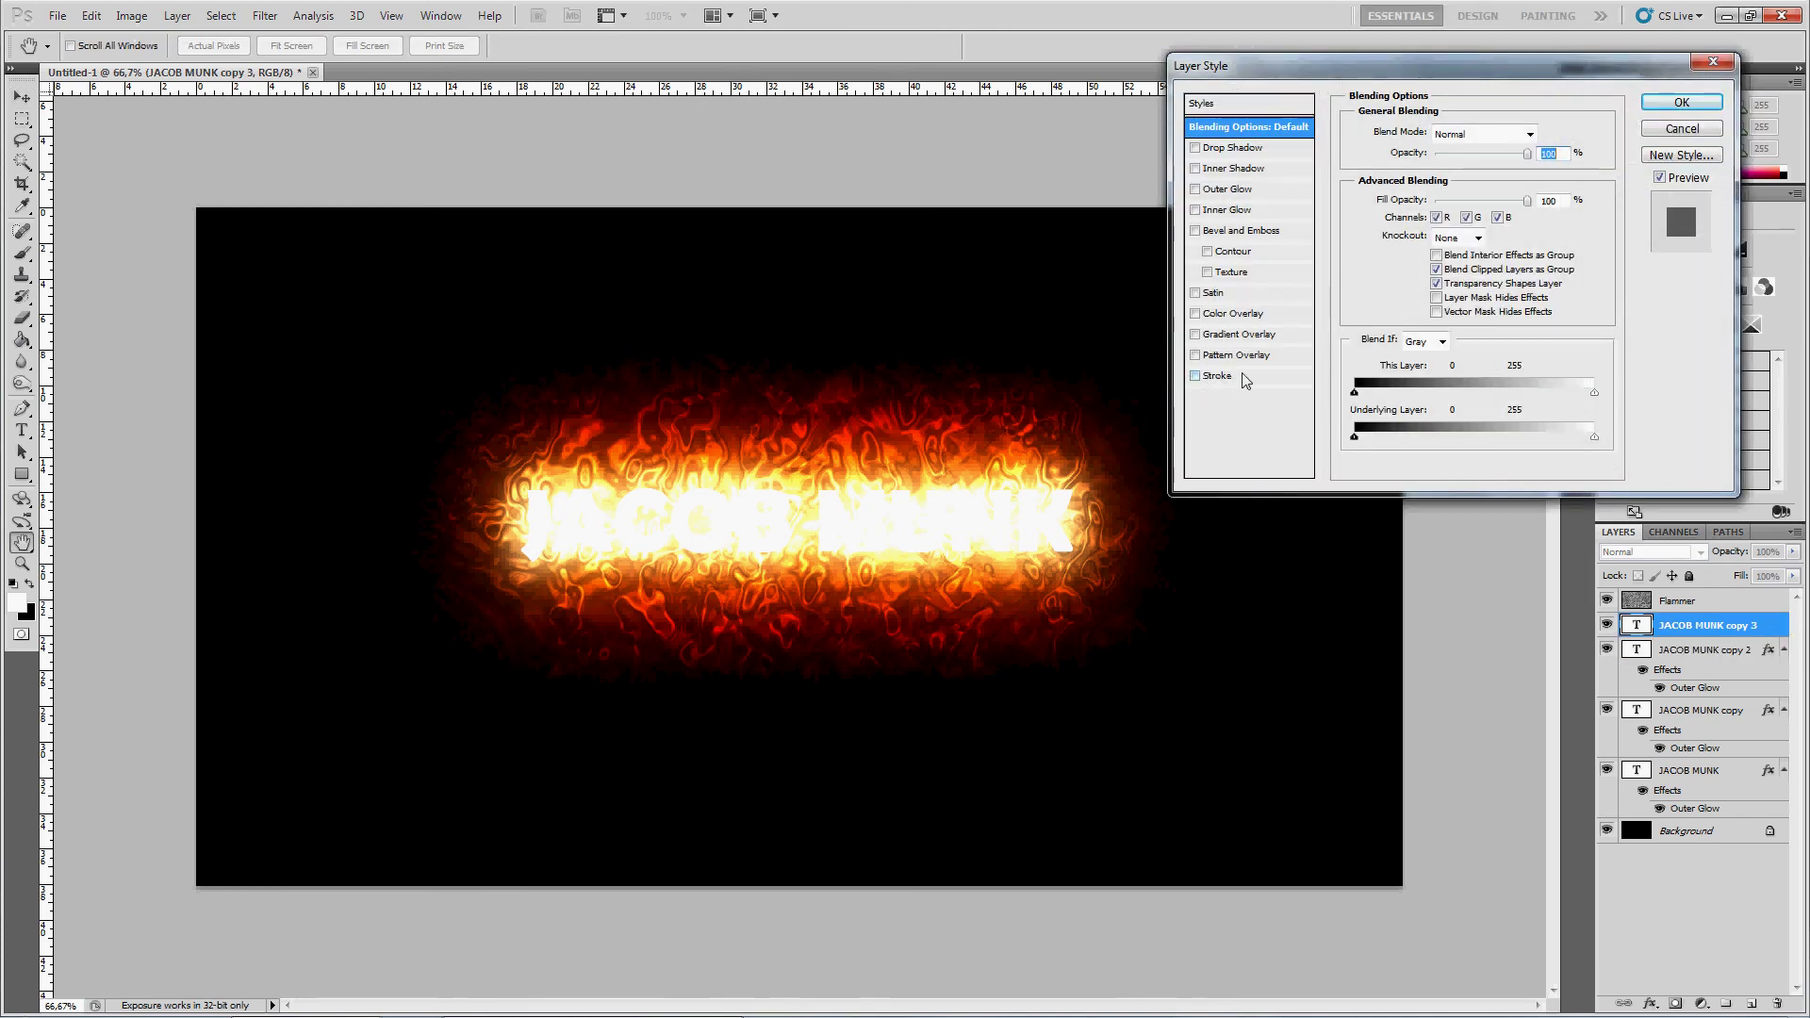
pyautogui.click(1267, 377)
pyautogui.moveTo(1419, 132); pyautogui.dragTo(1425, 134)
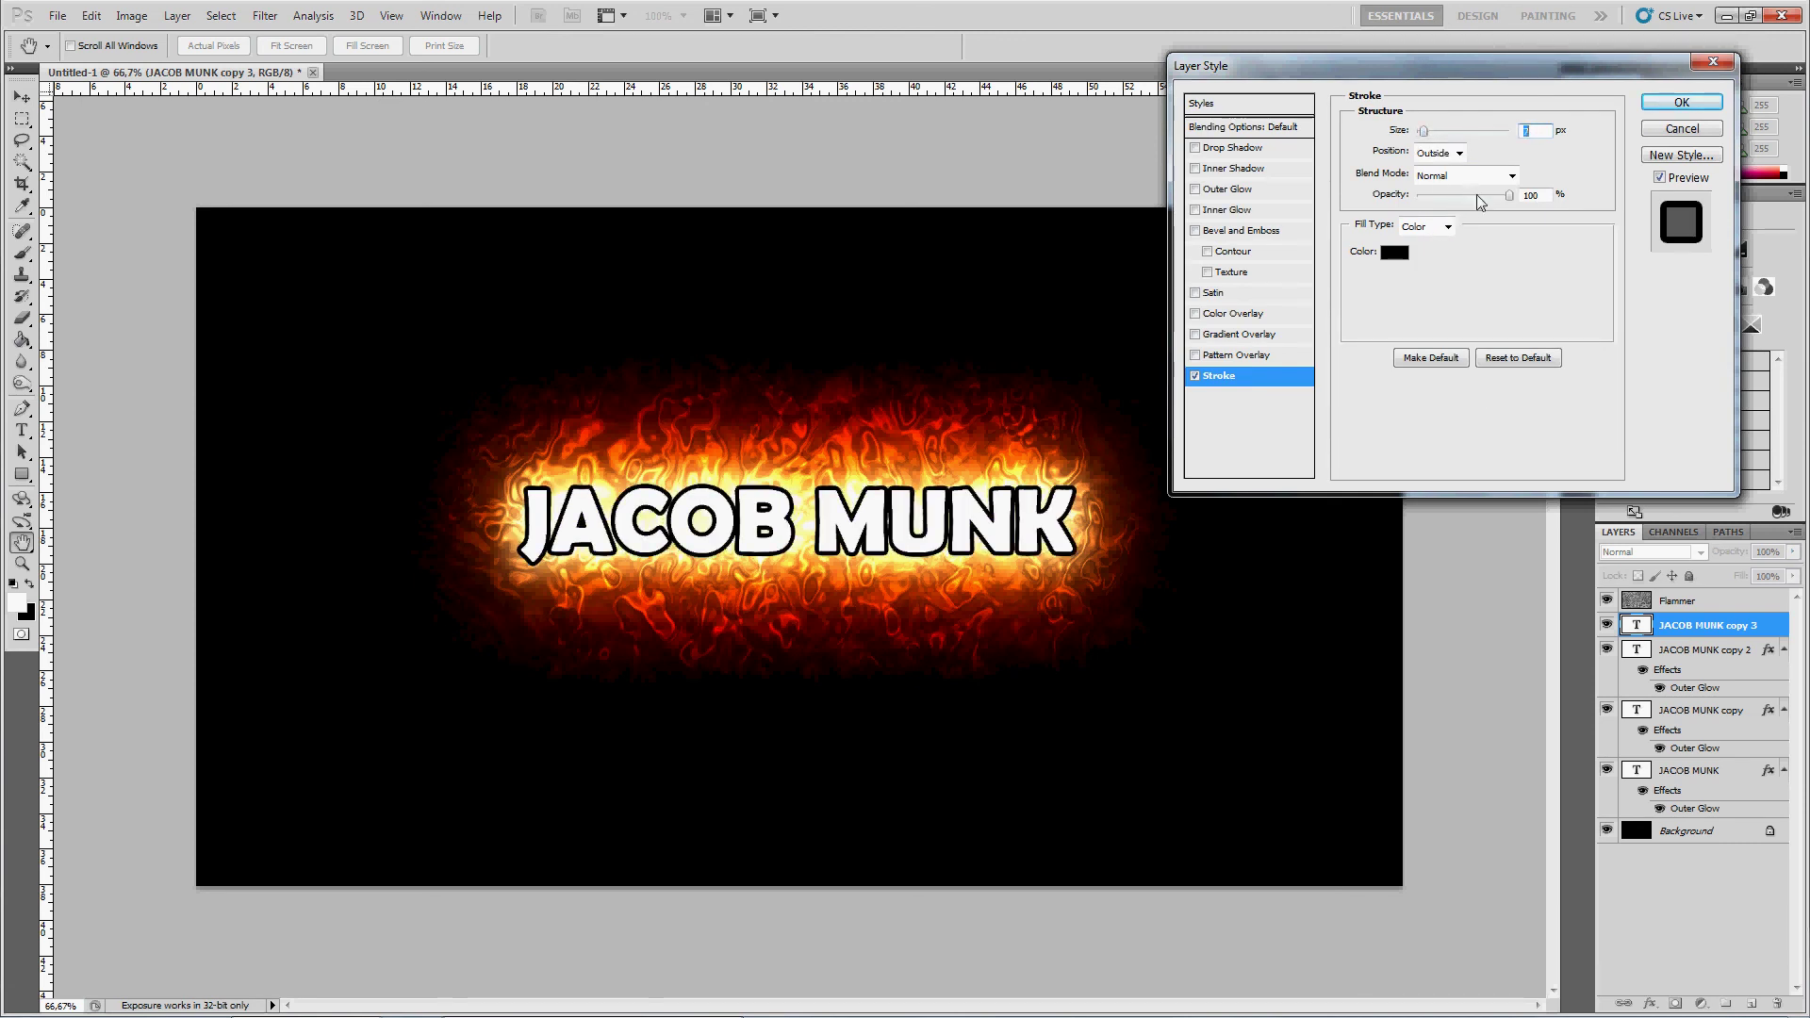
pyautogui.moveTo(1510, 195); pyautogui.dragTo(1495, 198)
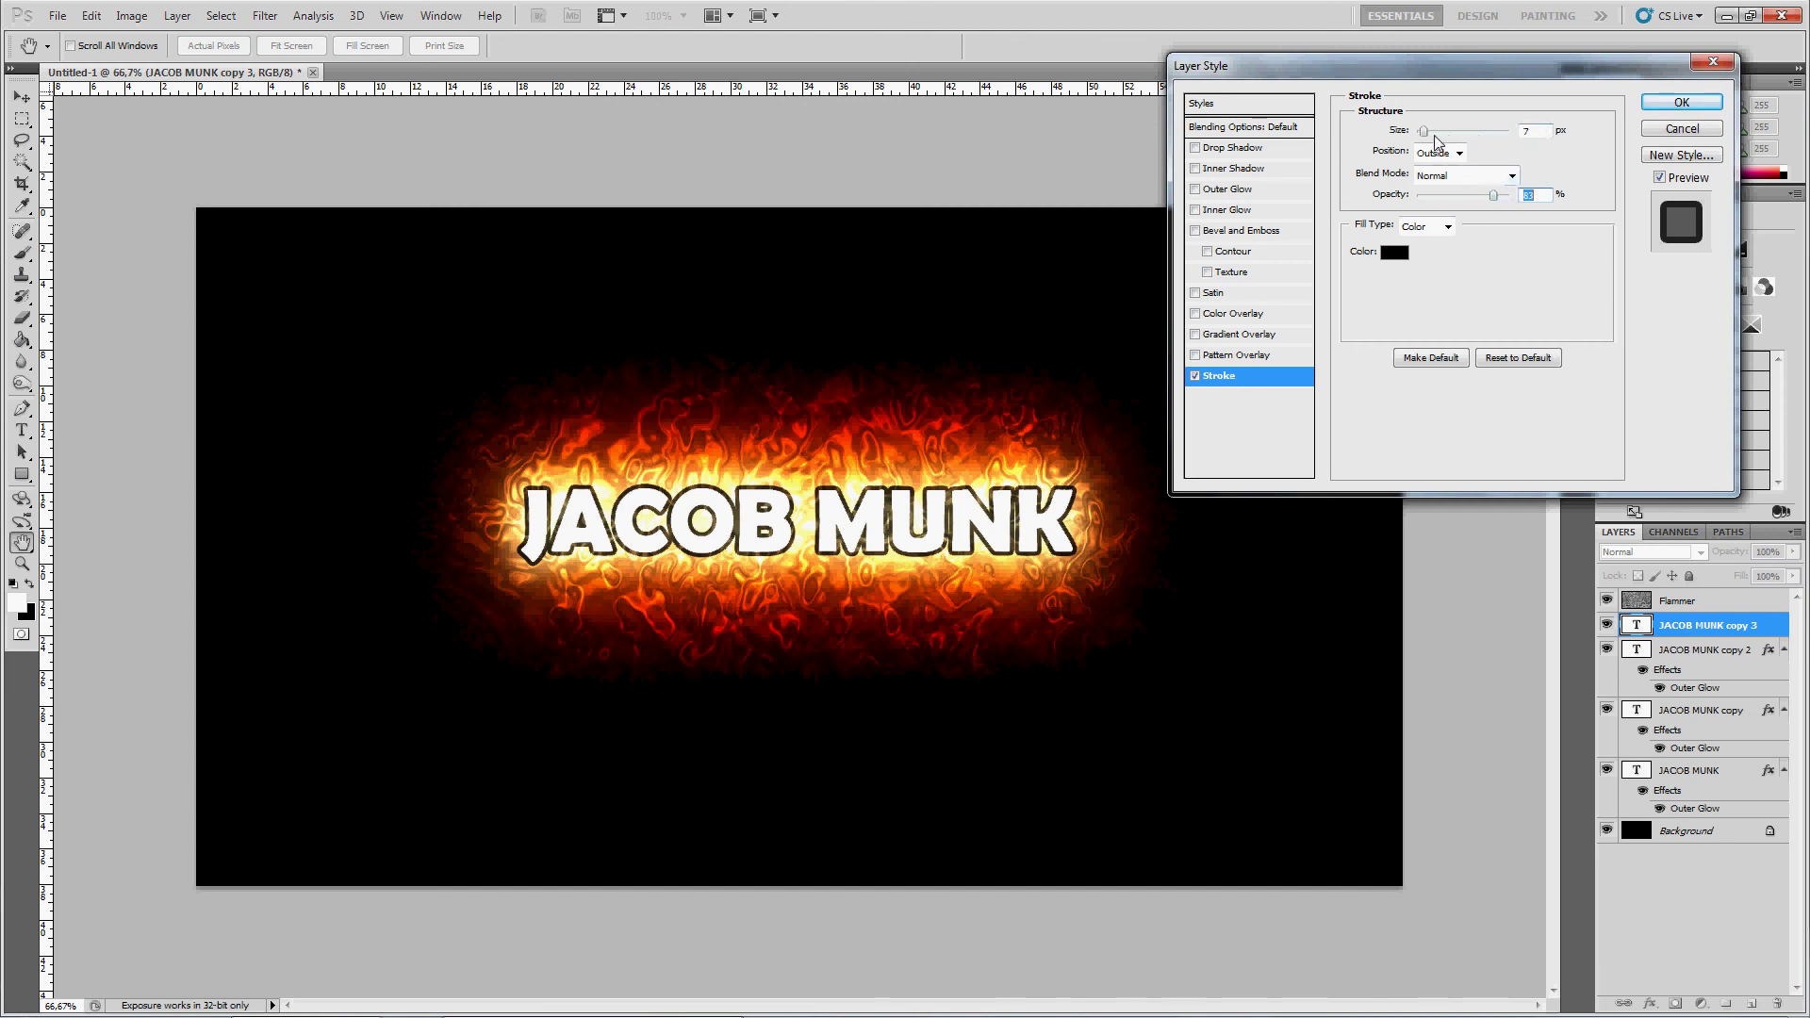
pyautogui.moveTo(1427, 135); pyautogui.dragTo(1424, 138)
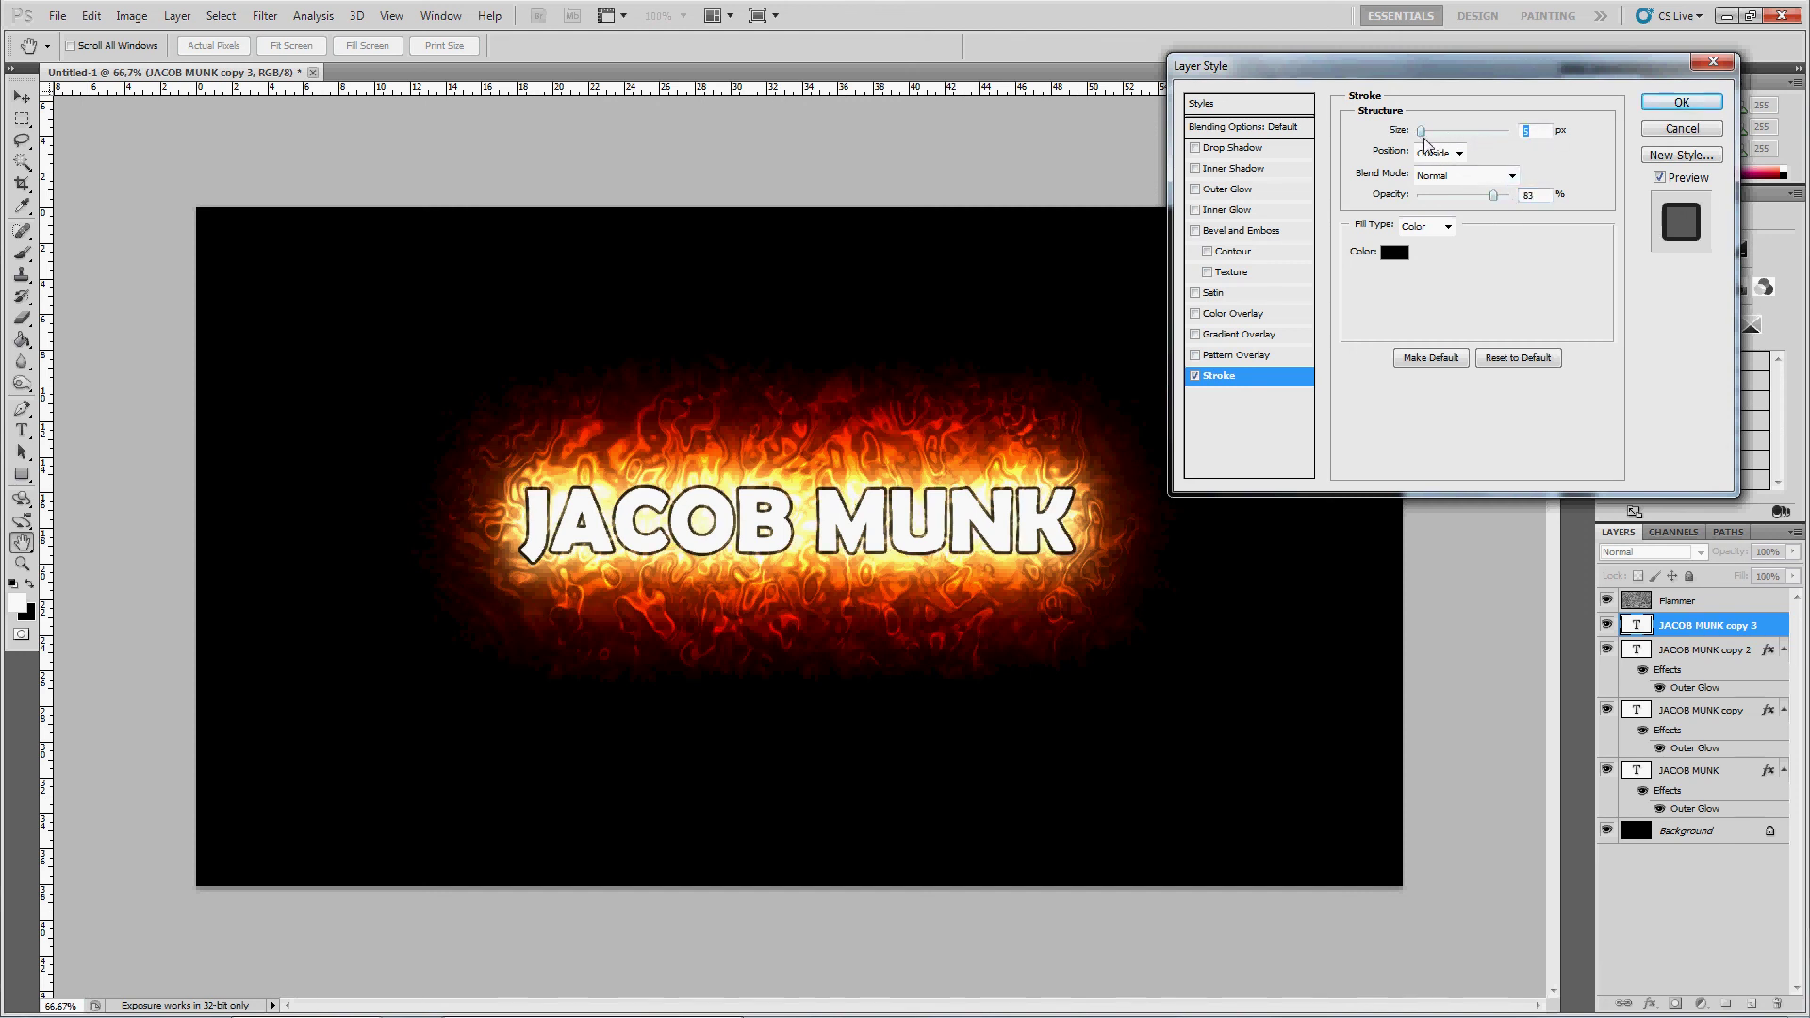
pyautogui.click(1671, 105)
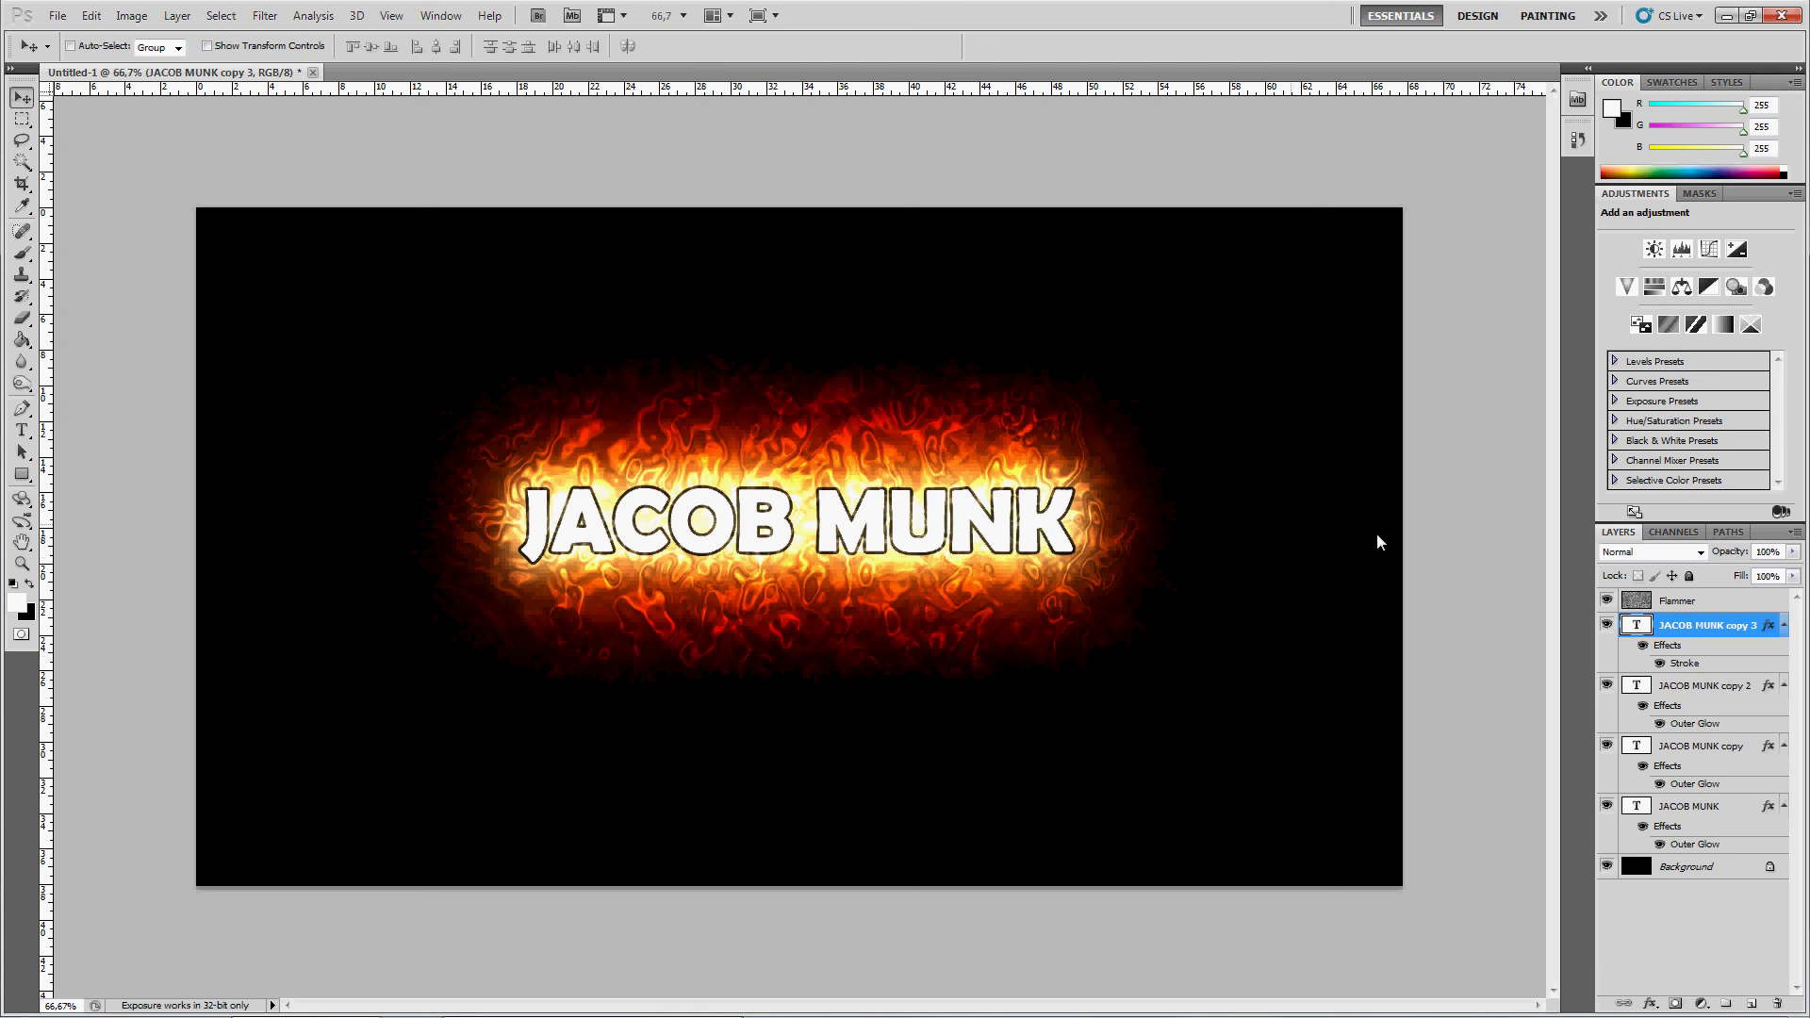
# - Add a Normal-mode black Drop Shadow at 100% opacity, 18 px distance, 13 px size
pyautogui.click(1772, 626)
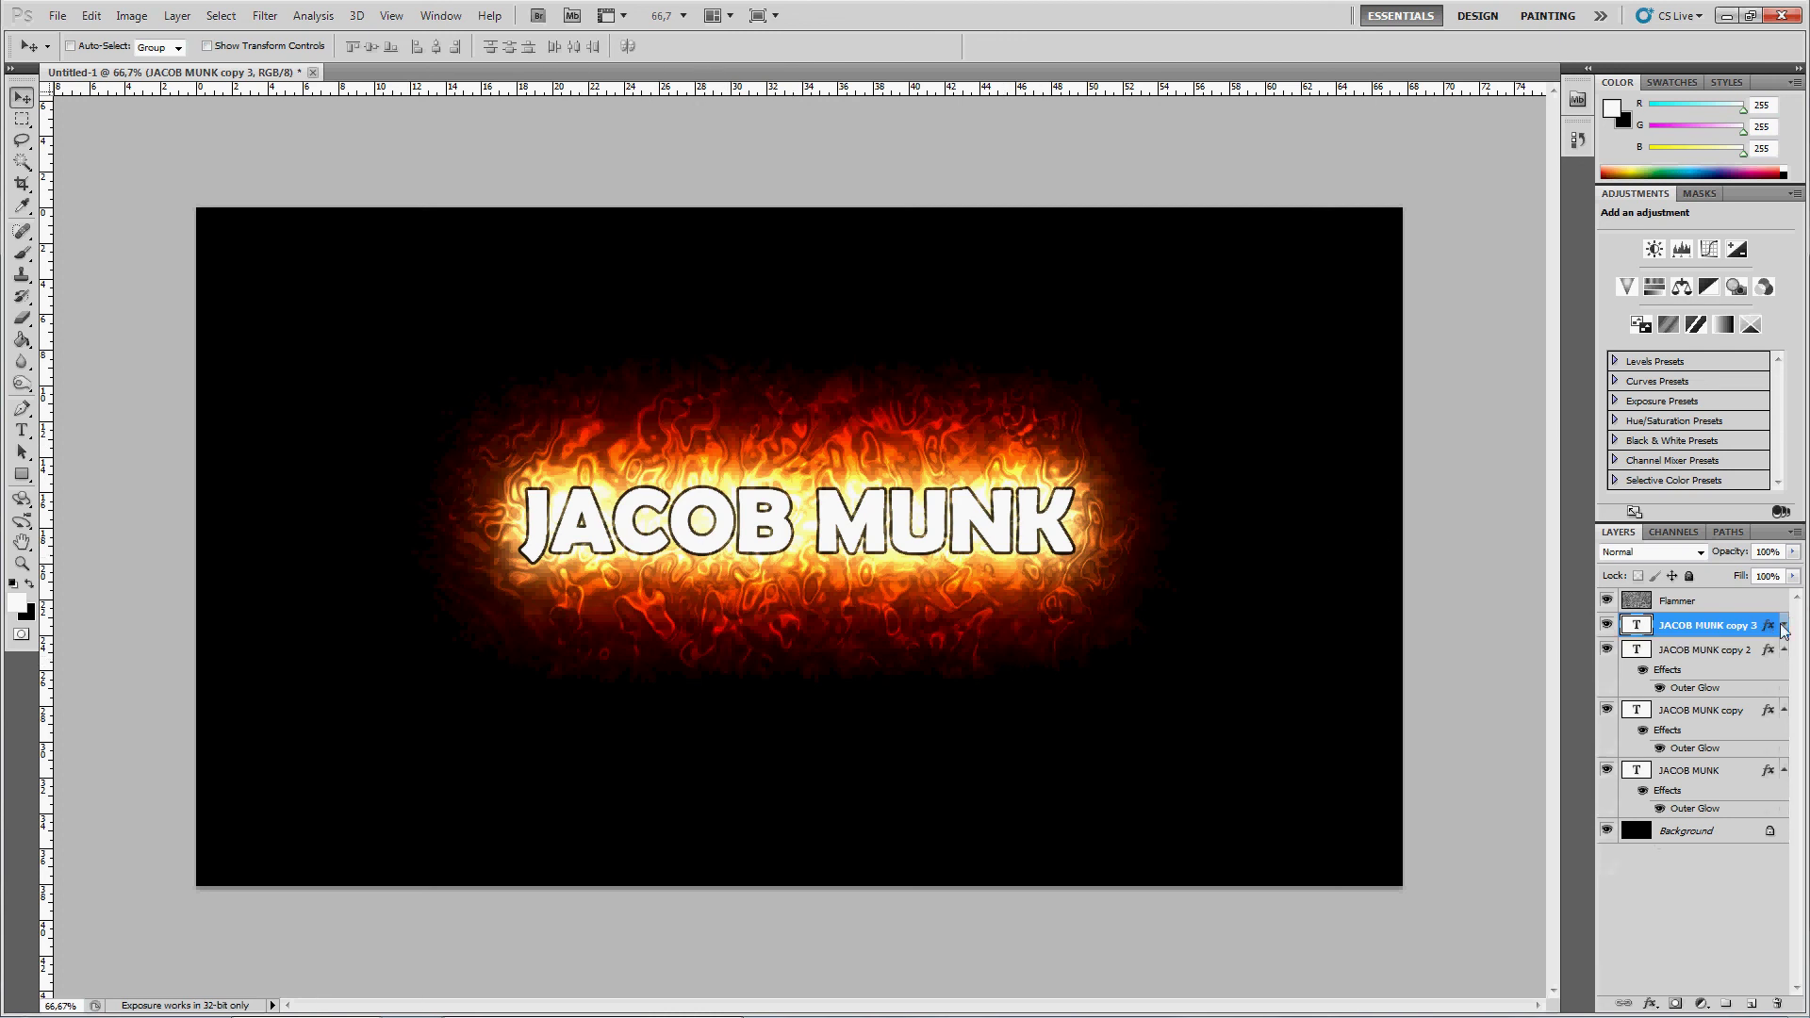
pyautogui.doubleClick(1769, 627)
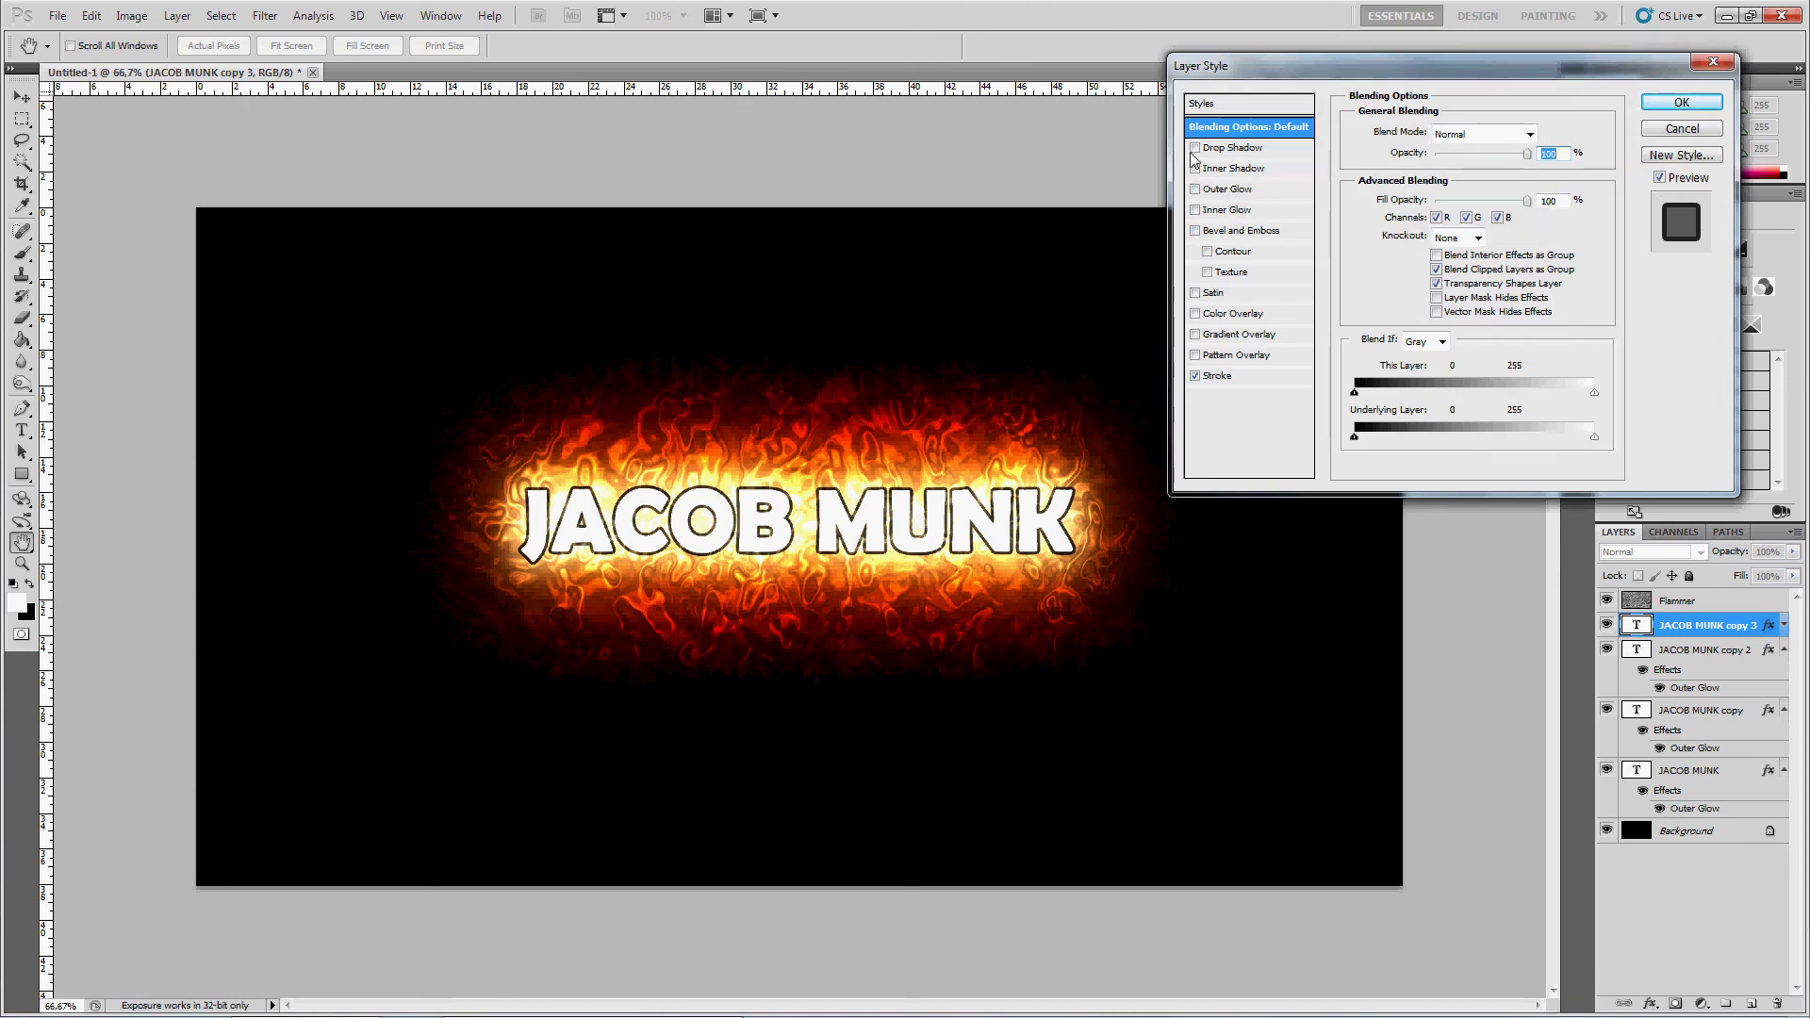
pyautogui.click(1288, 150)
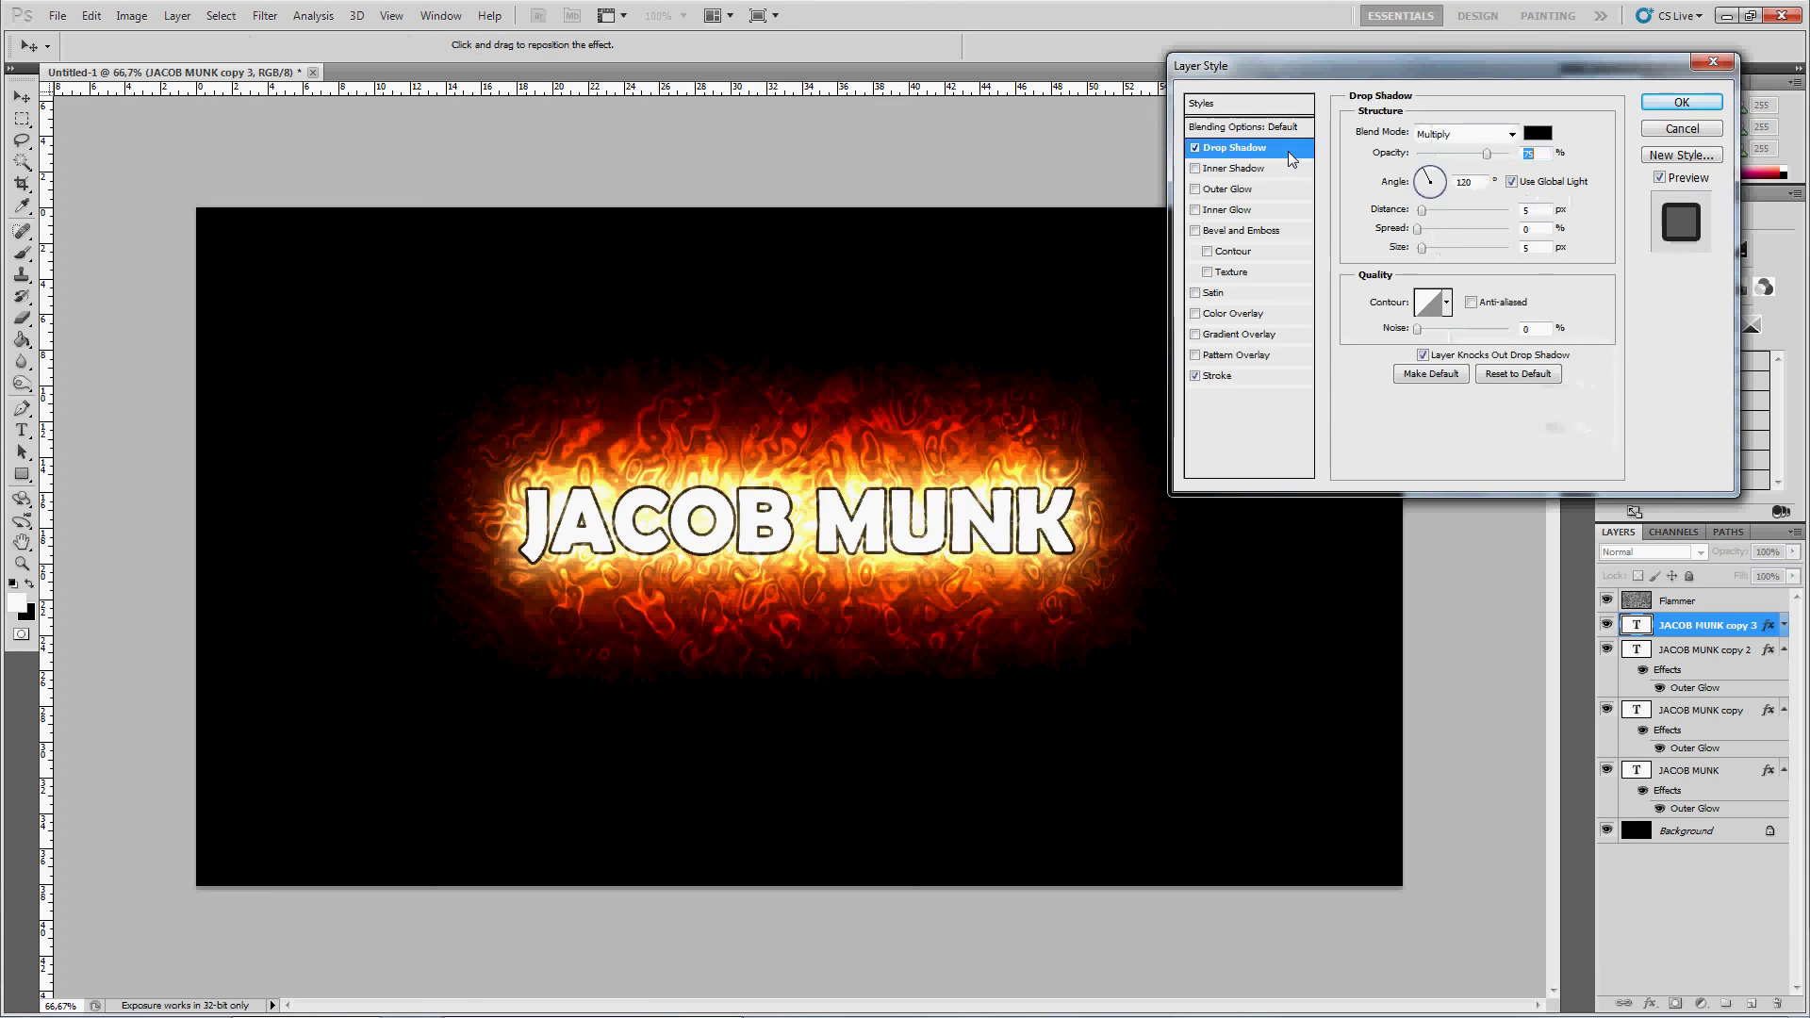
pyautogui.moveTo(1441, 247); pyautogui.dragTo(1440, 212)
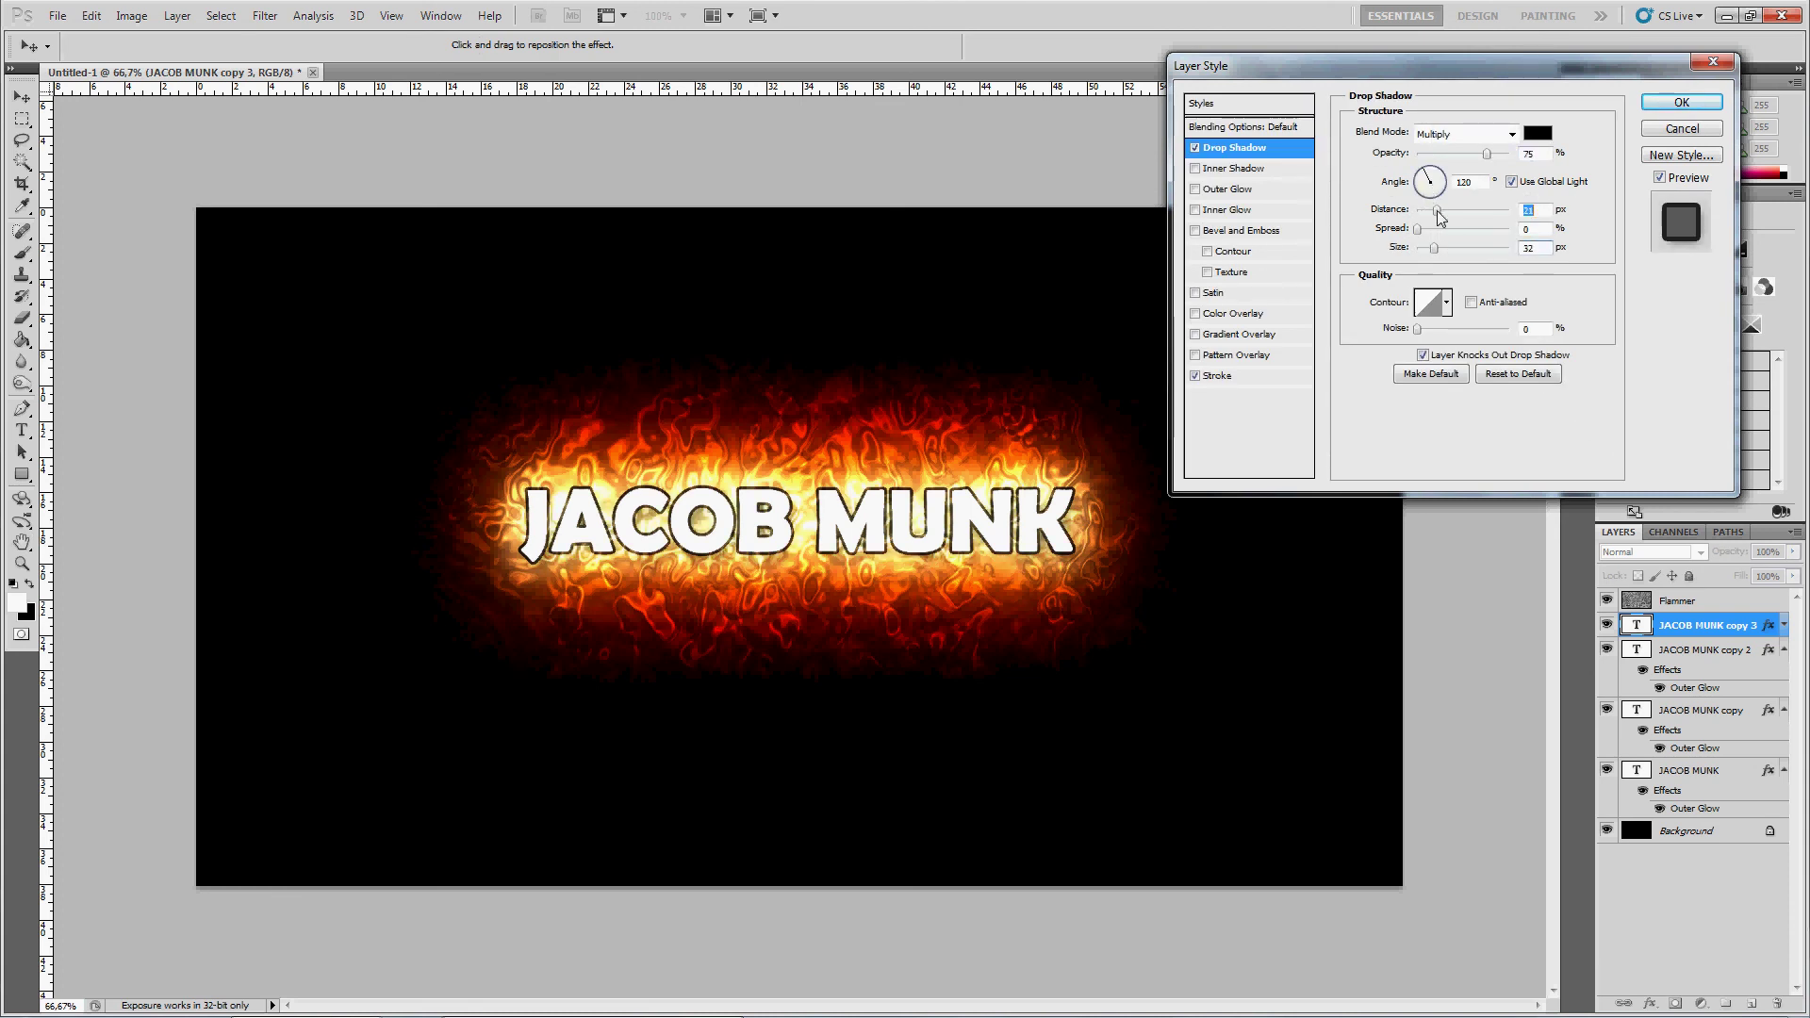
pyautogui.moveTo(1486, 154); pyautogui.dragTo(1514, 161)
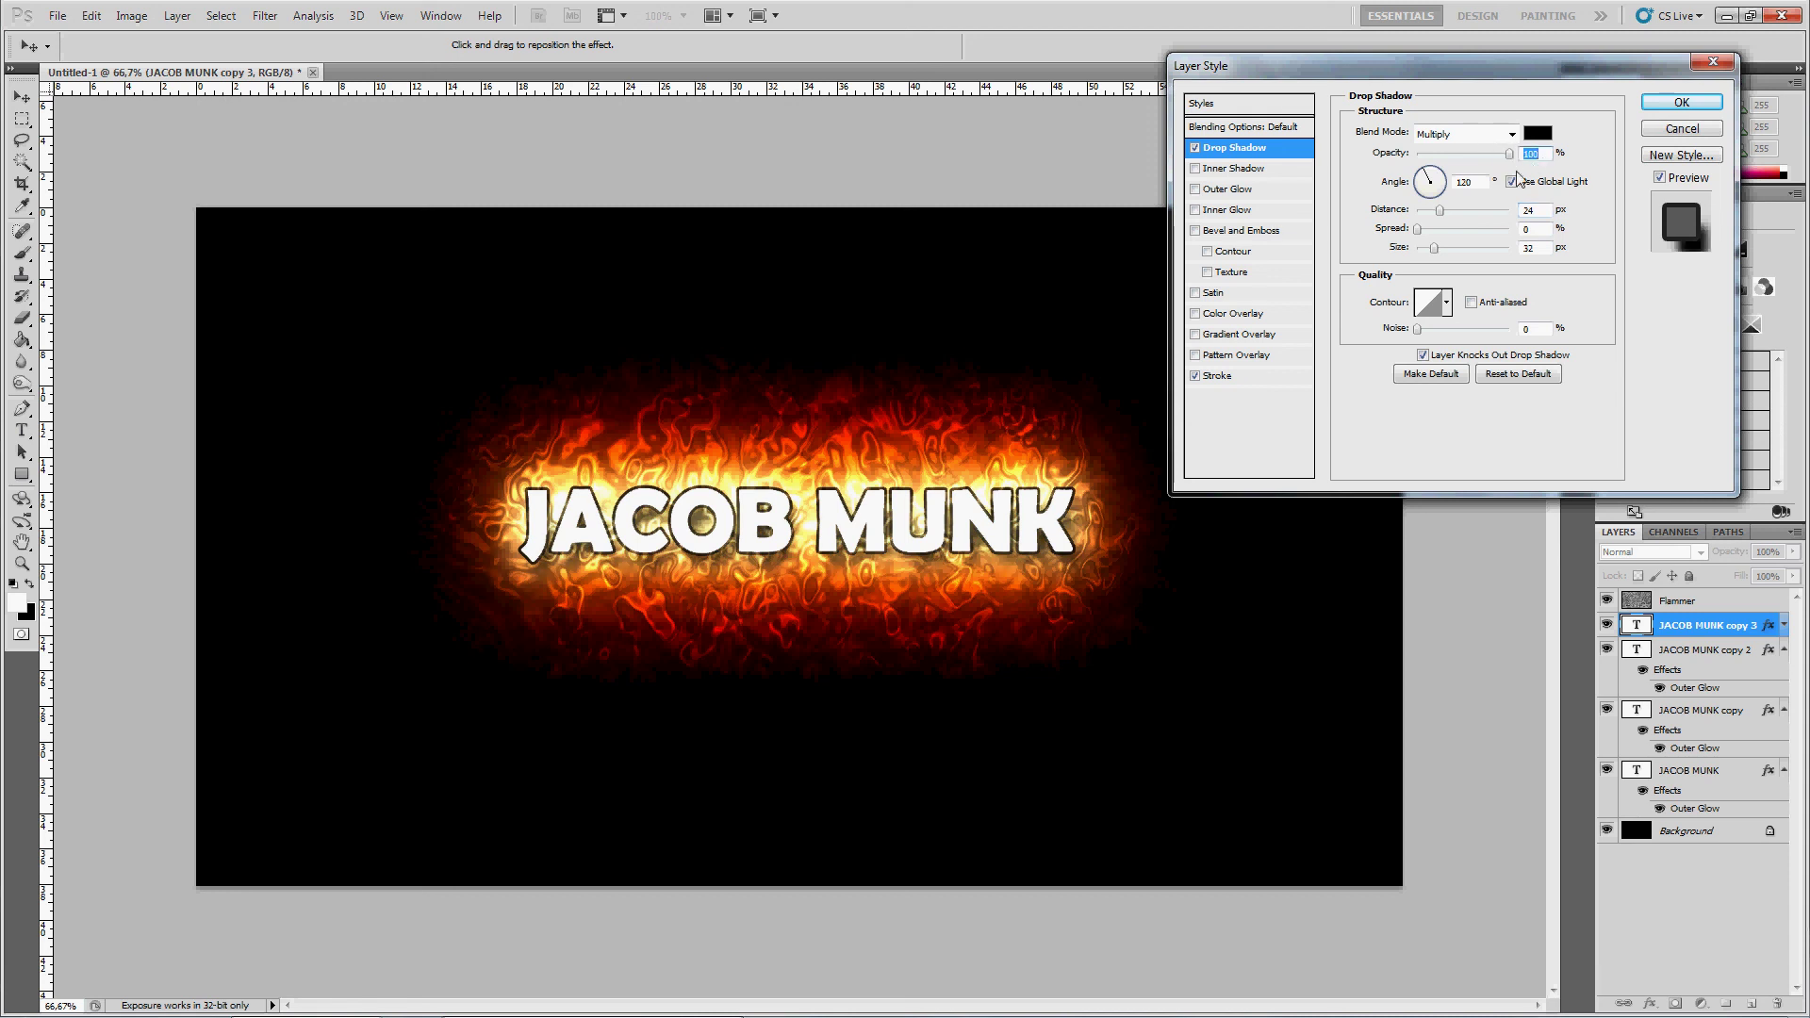
pyautogui.moveTo(1434, 215)
pyautogui.mouseDown()
pyautogui.moveTo(1429, 251)
pyautogui.moveTo(1434, 211)
pyautogui.mouseUp()
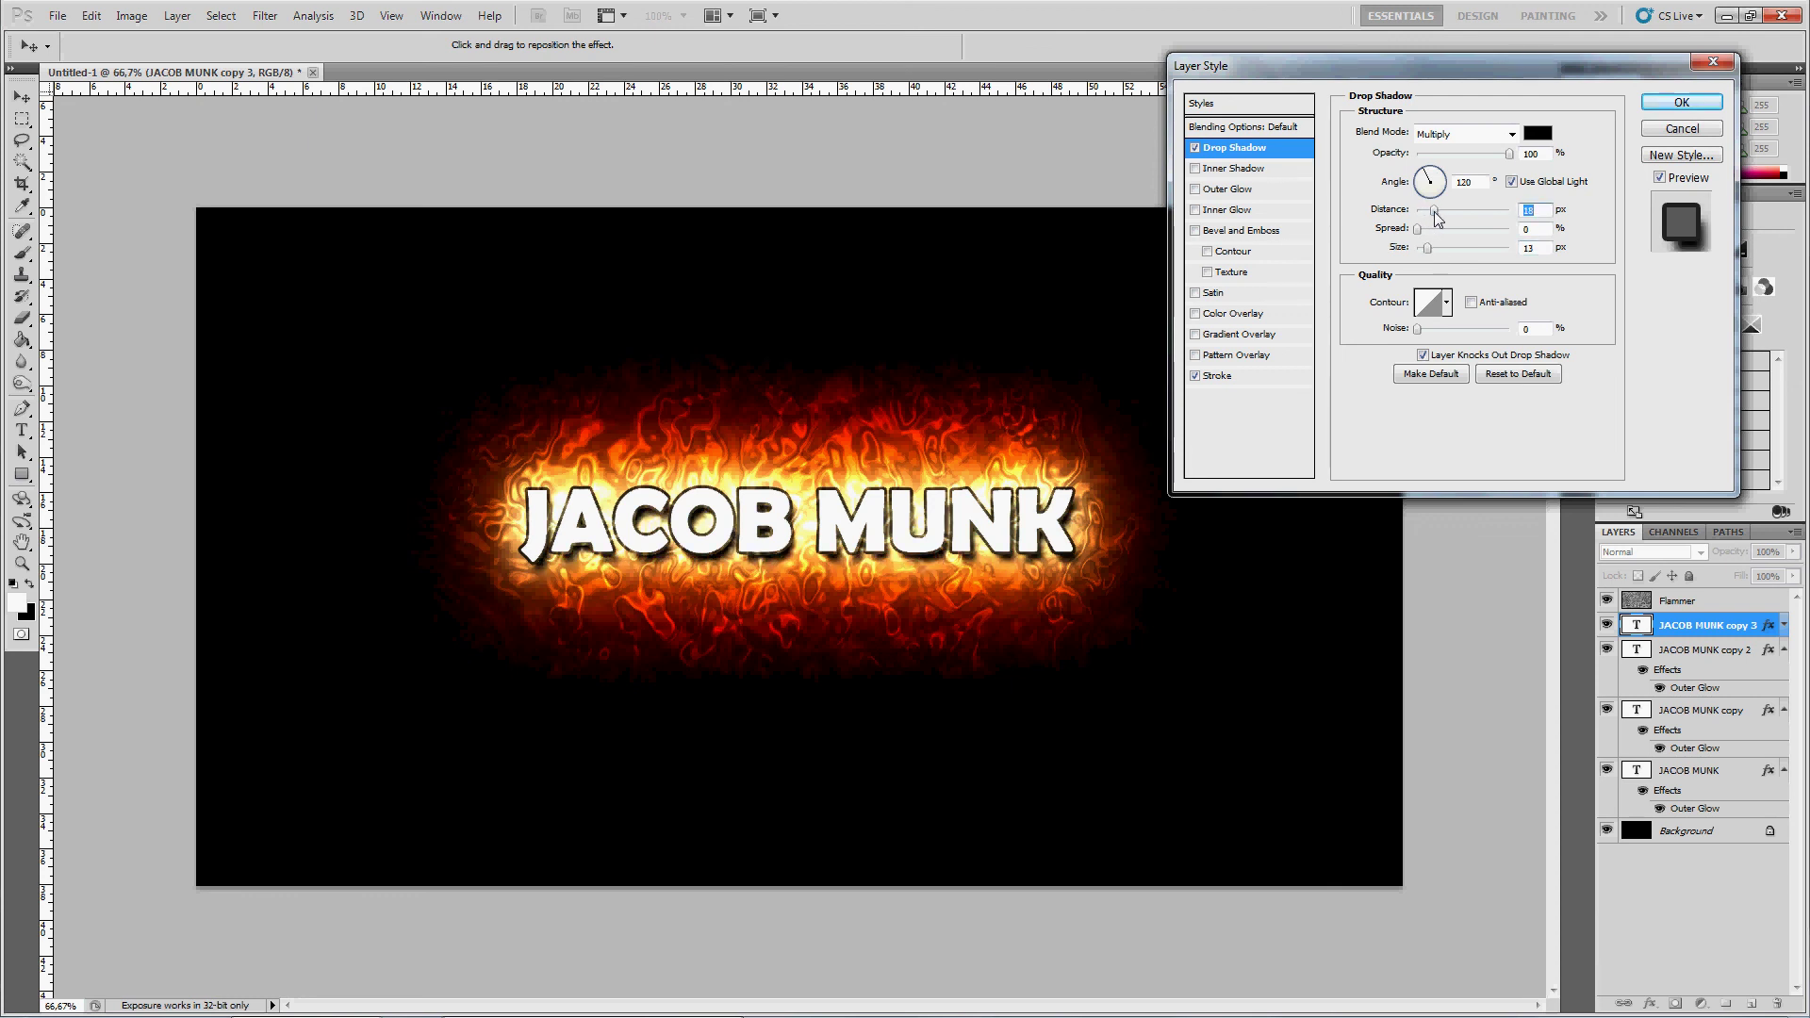
pyautogui.click(1459, 135)
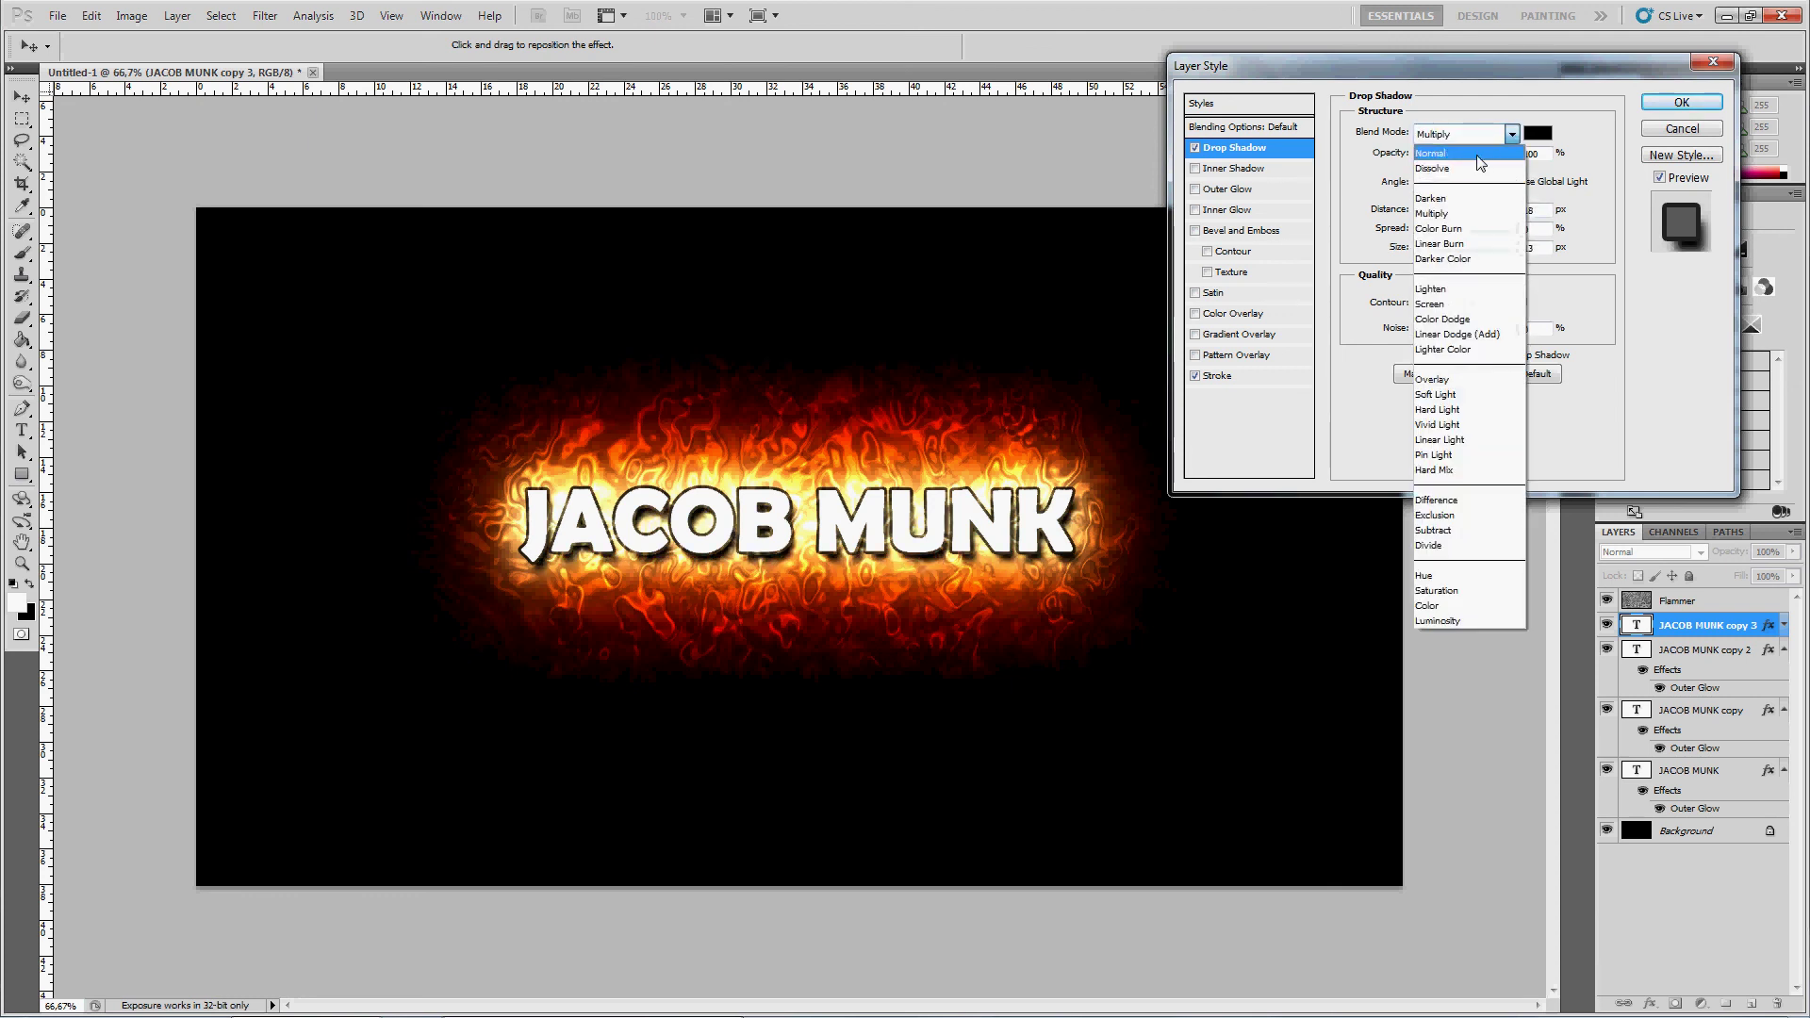
pyautogui.click(1471, 147)
pyautogui.press('Tab')
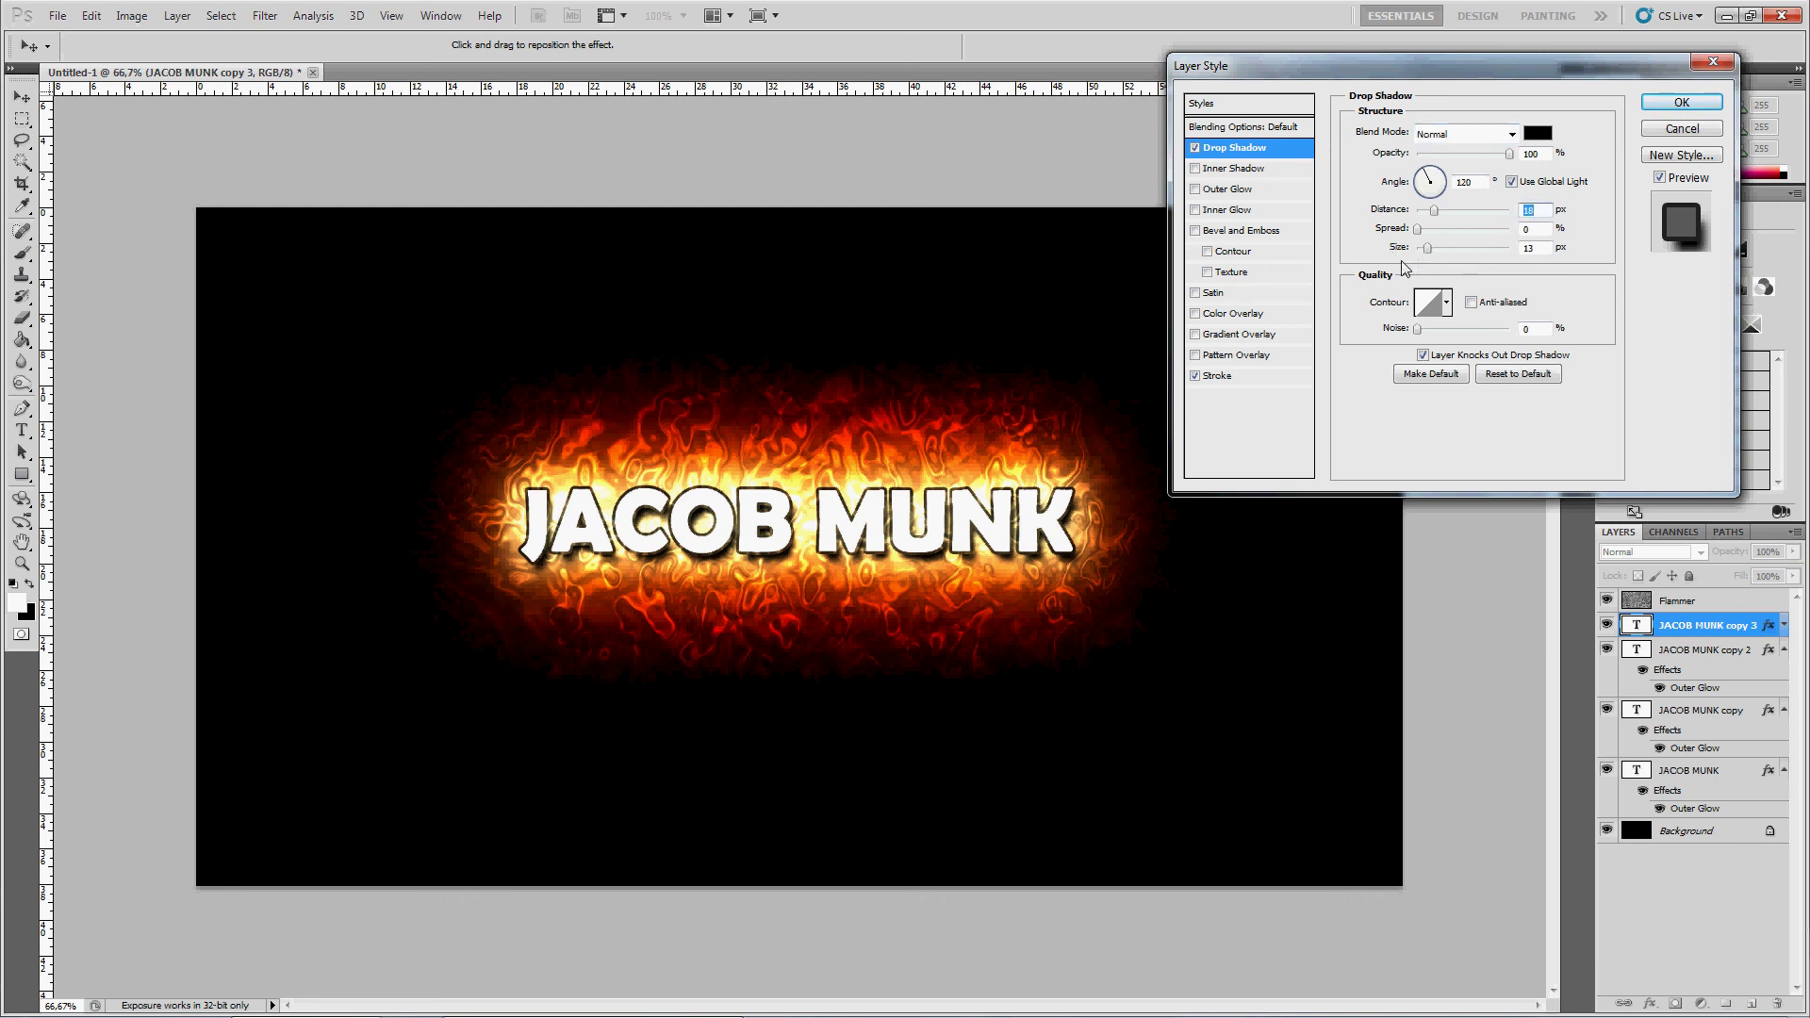
pyautogui.press('Tab')
# - Enable an orange (ff8a00) Normal-mode Inner Glow at about 64% opacity and 98 px size
pyautogui.click(1289, 209)
pyautogui.click(1393, 196)
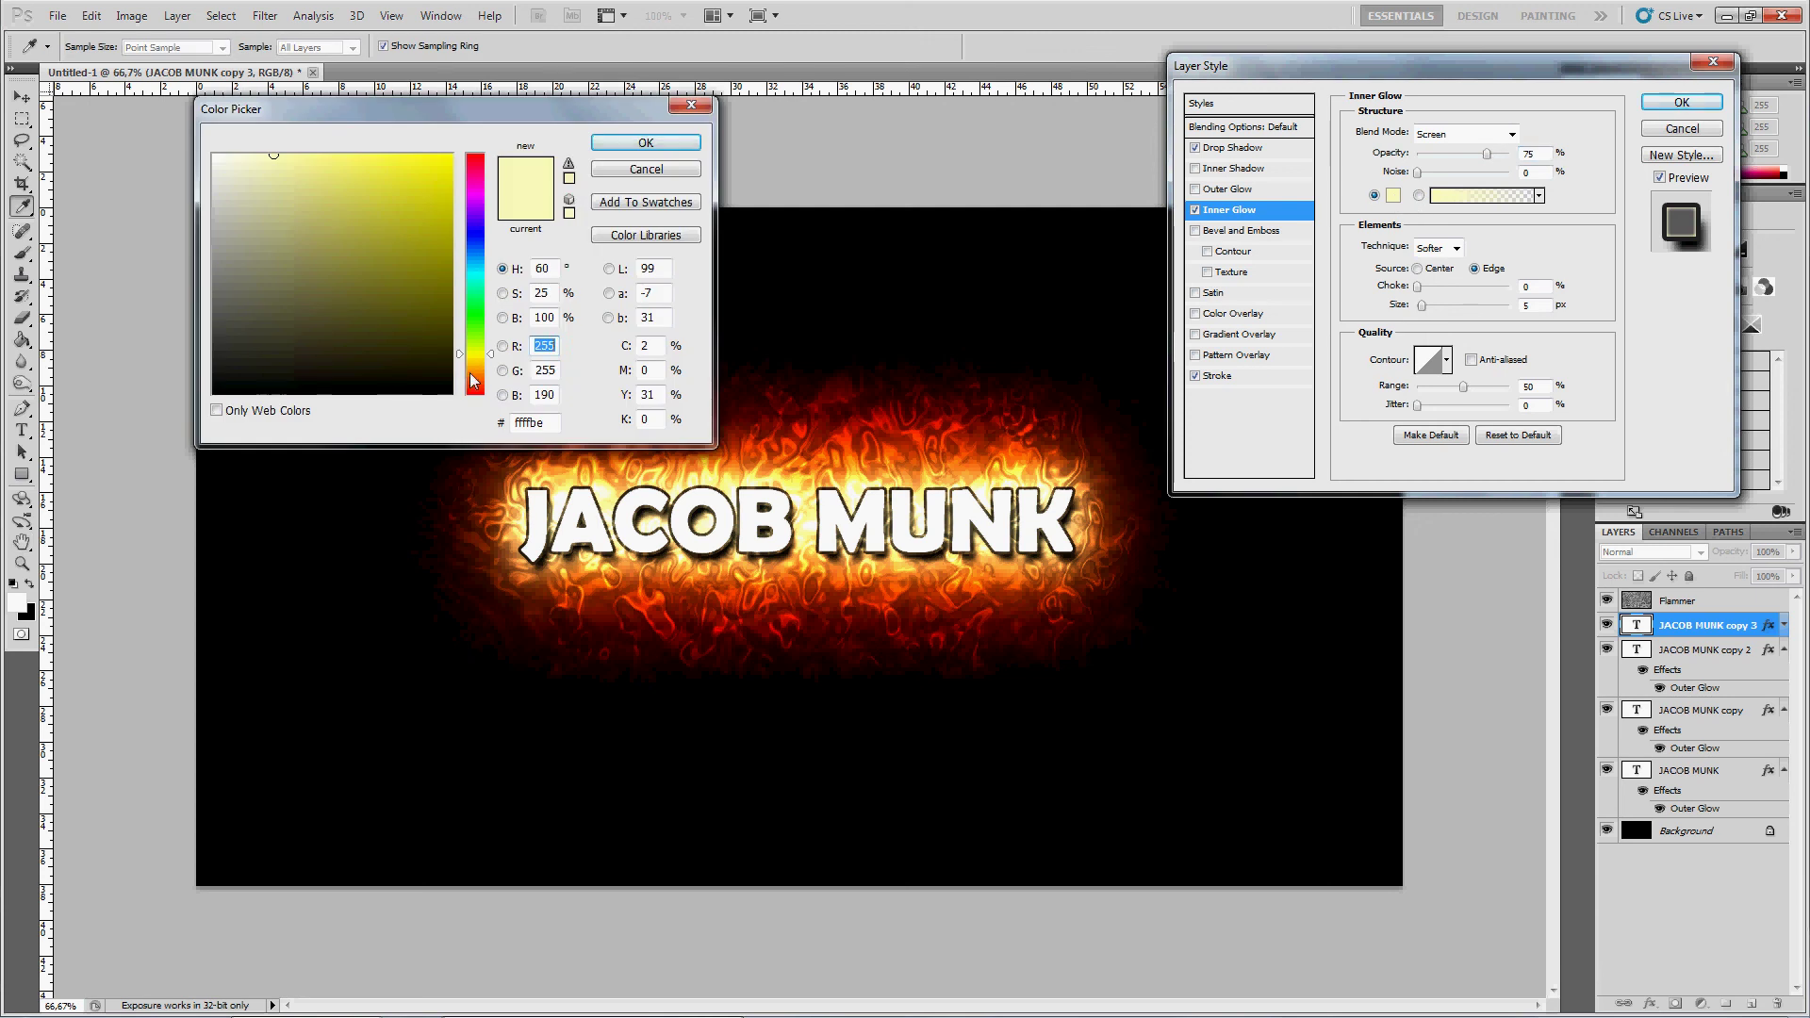
pyautogui.click(470, 374)
pyautogui.click(450, 155)
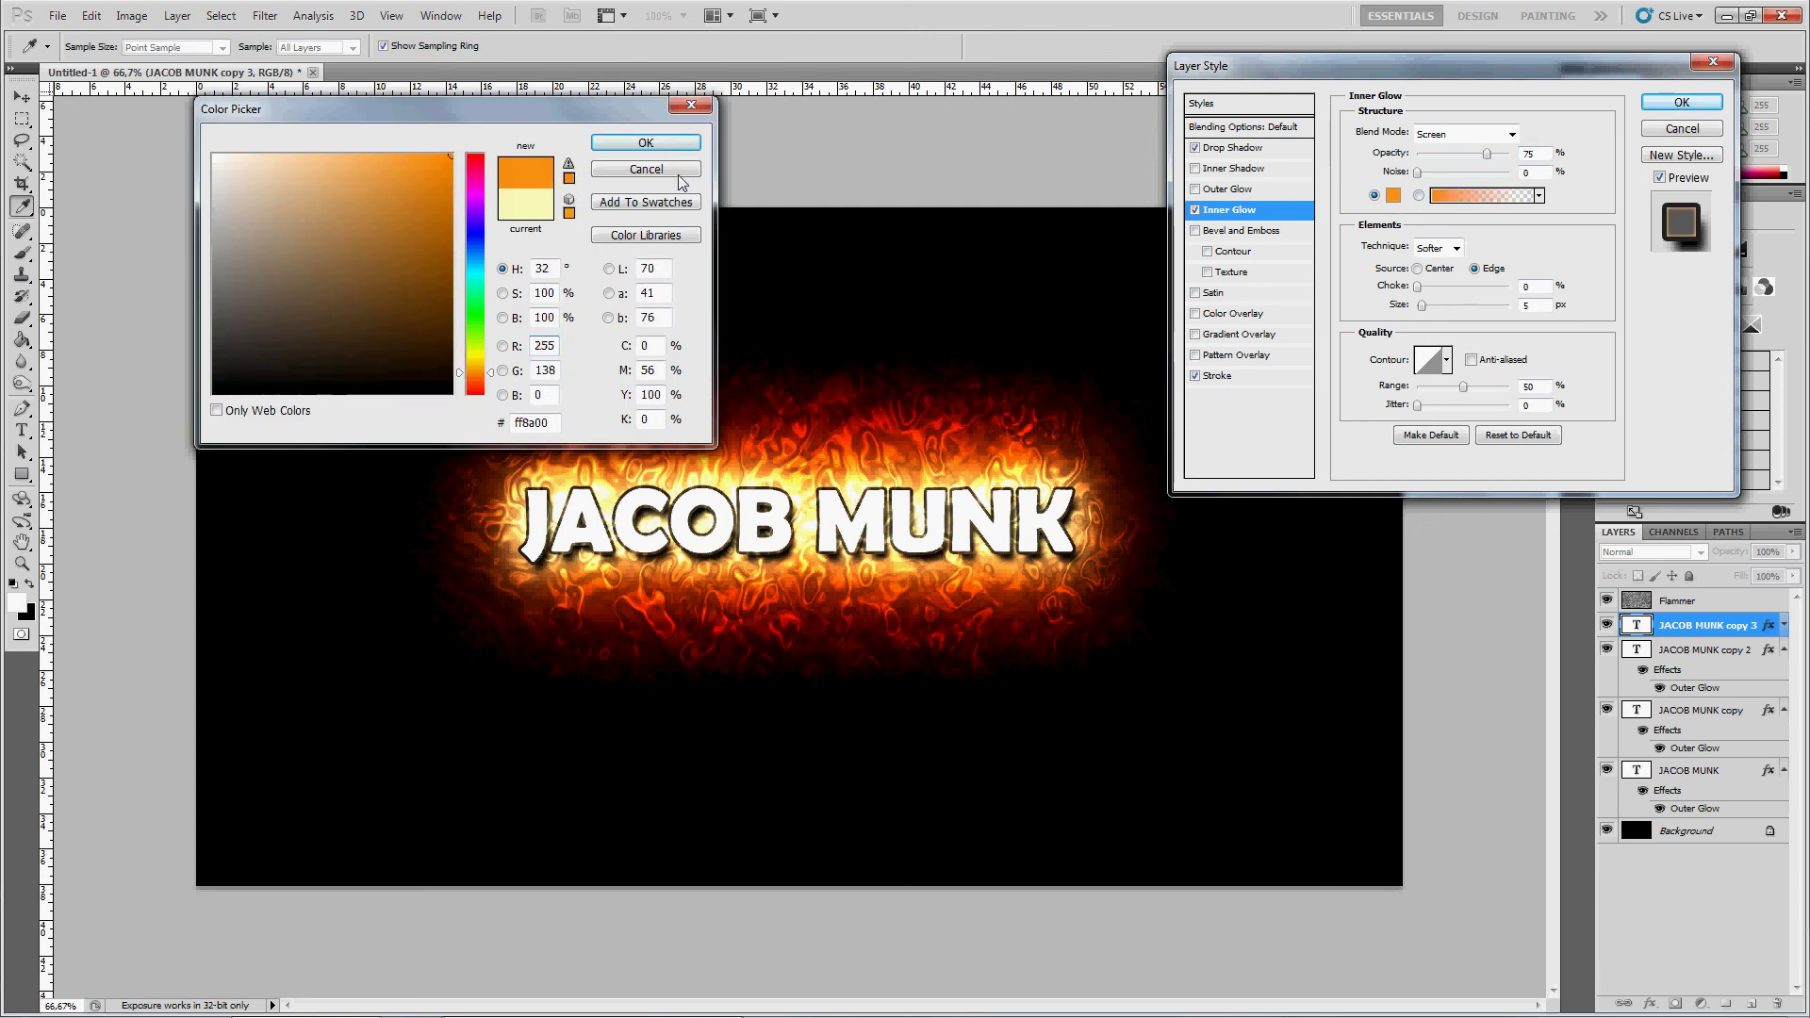
pyautogui.click(478, 373)
pyautogui.click(646, 142)
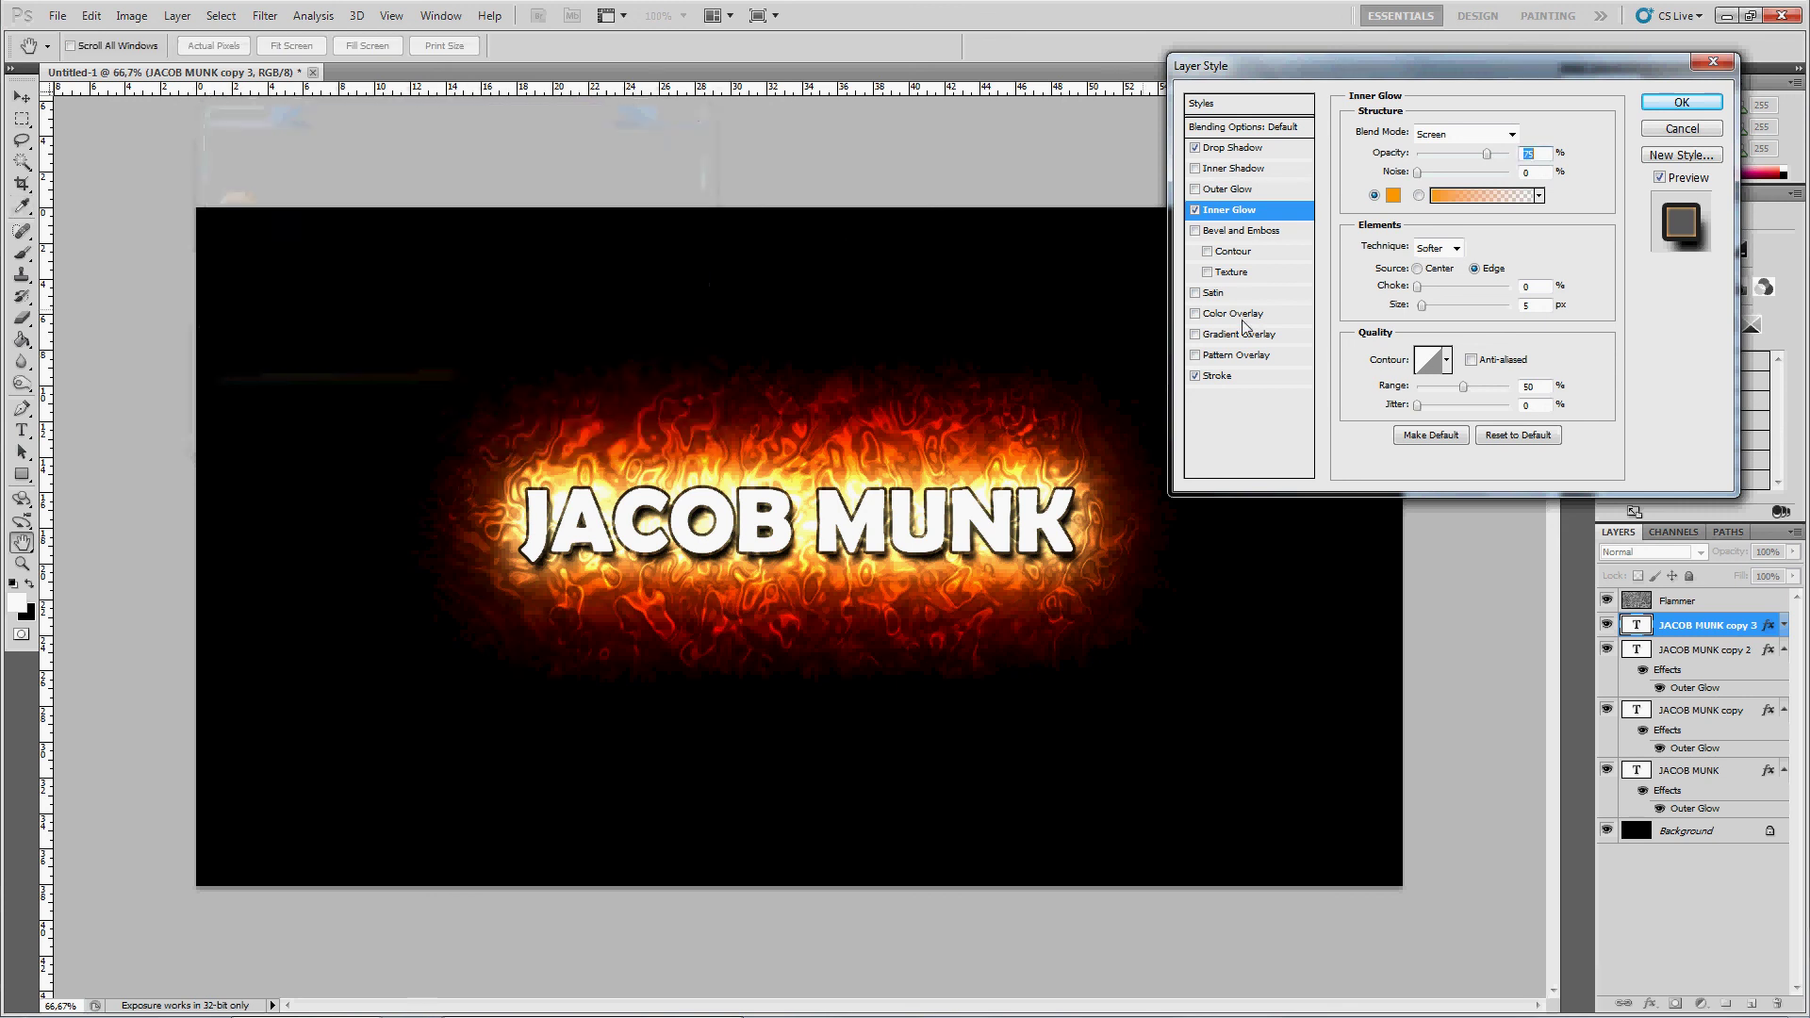
pyautogui.click(1444, 302)
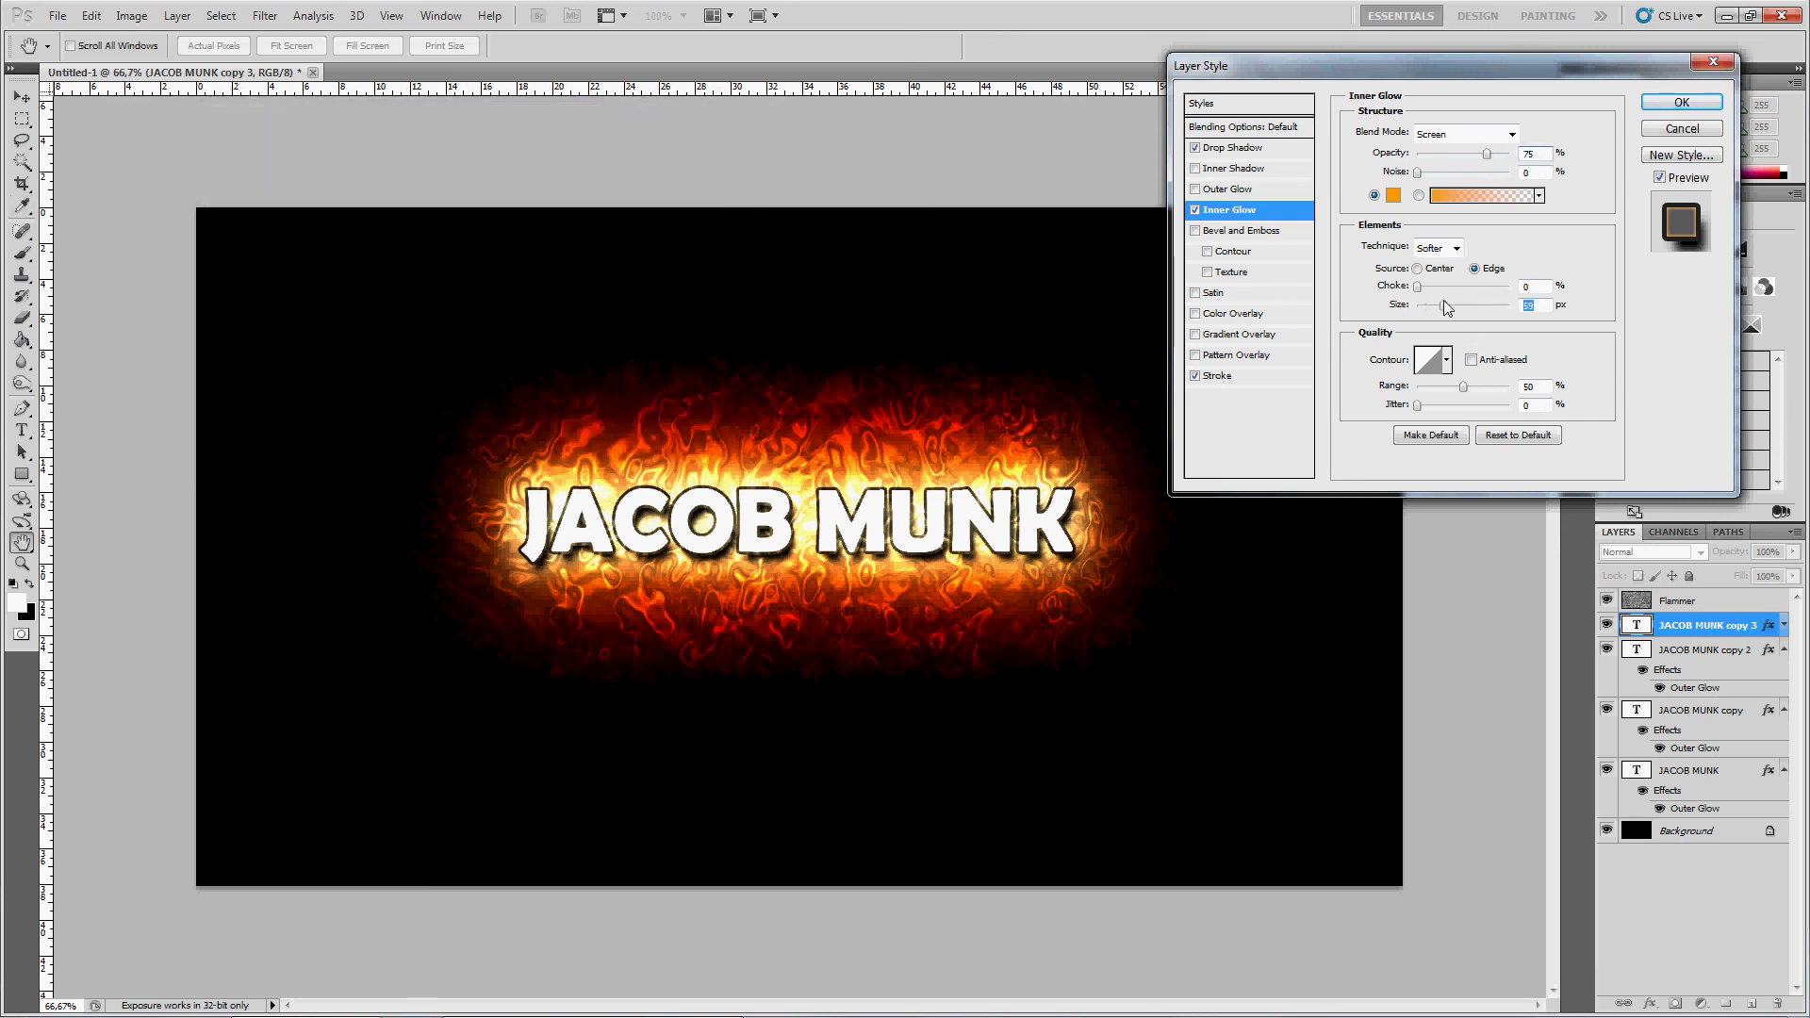
pyautogui.moveTo(1459, 305); pyautogui.dragTo(1469, 305)
pyautogui.click(1485, 154)
pyautogui.moveTo(1499, 161); pyautogui.dragTo(1505, 155)
pyautogui.click(1512, 134)
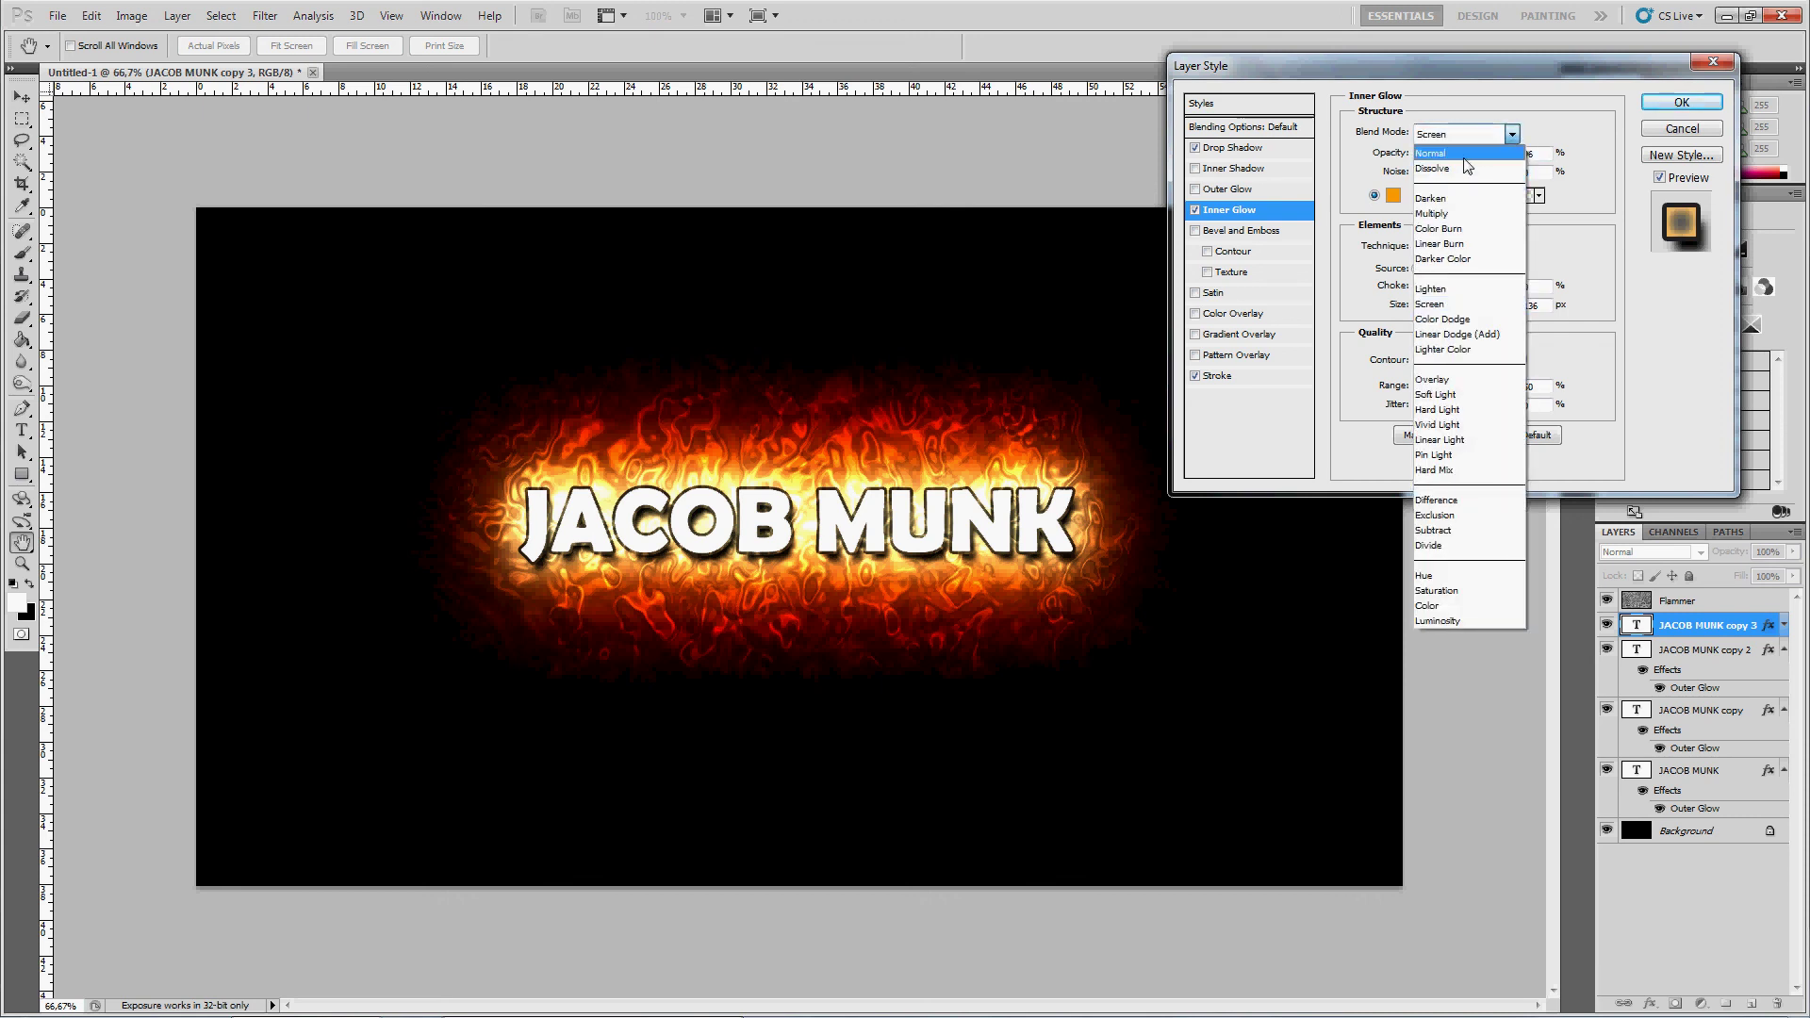
pyautogui.click(1461, 144)
pyautogui.click(1477, 154)
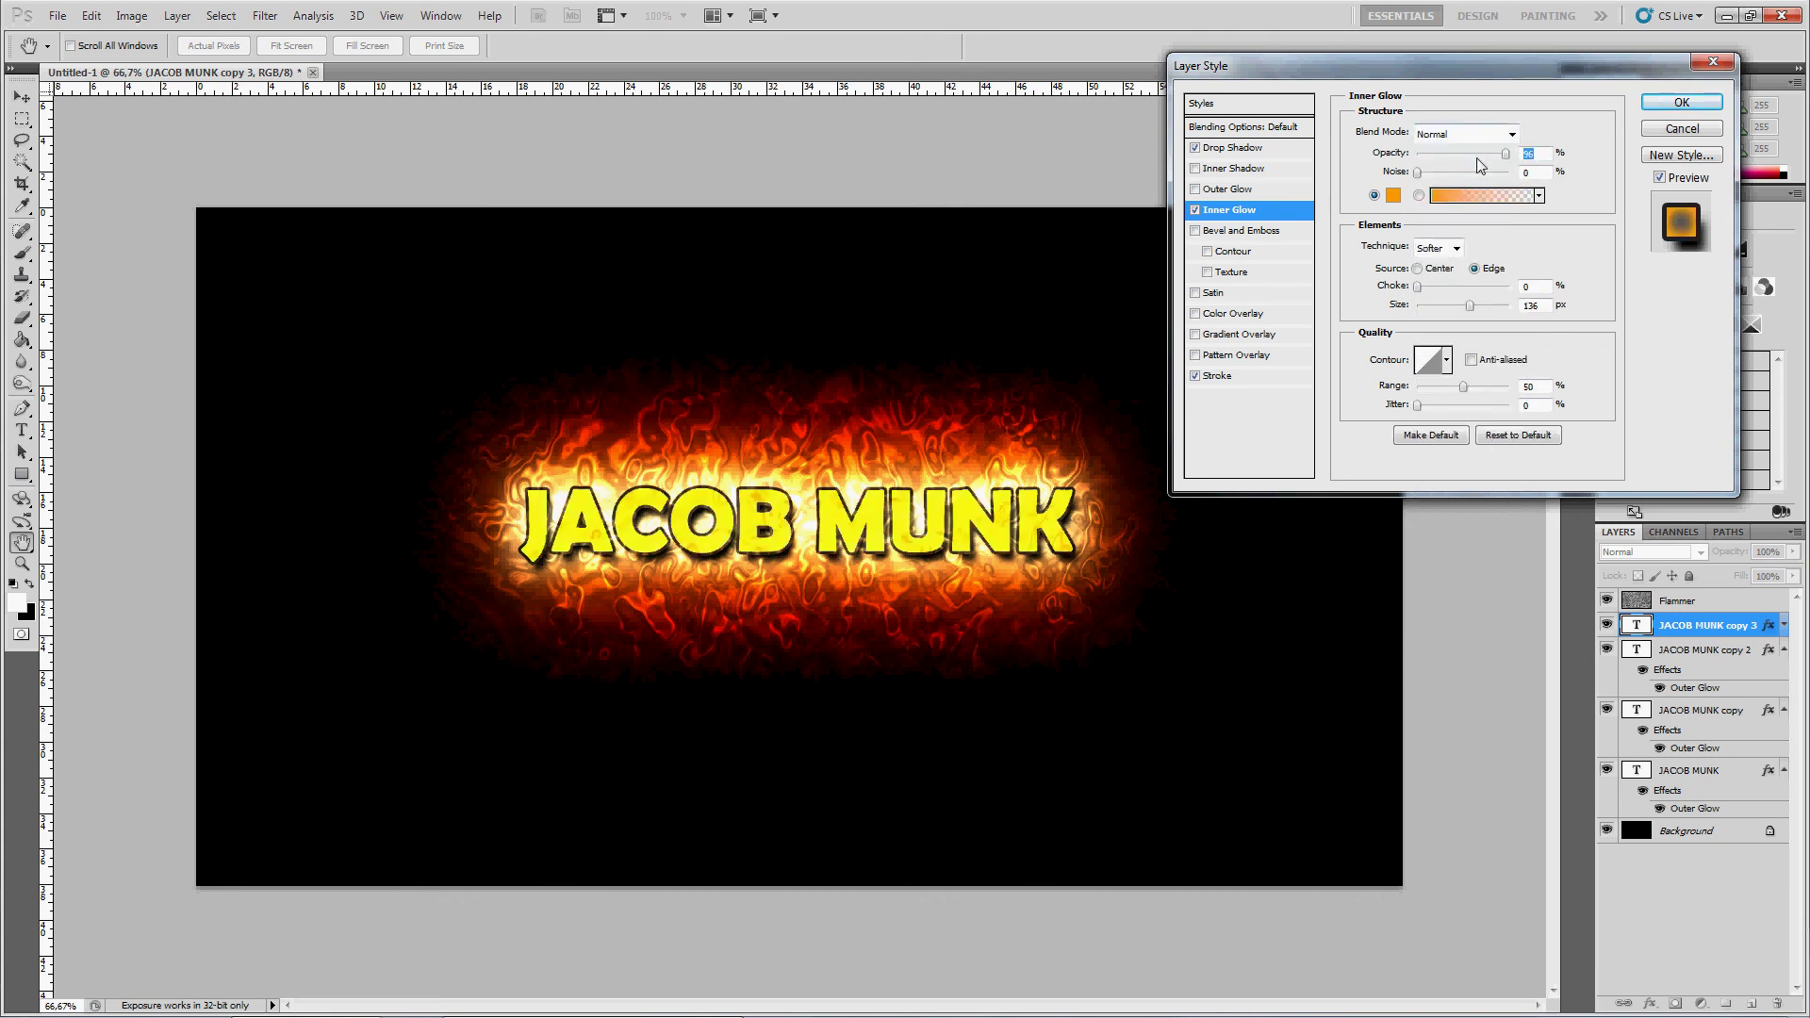
pyautogui.moveTo(1468, 305); pyautogui.dragTo(1457, 305)
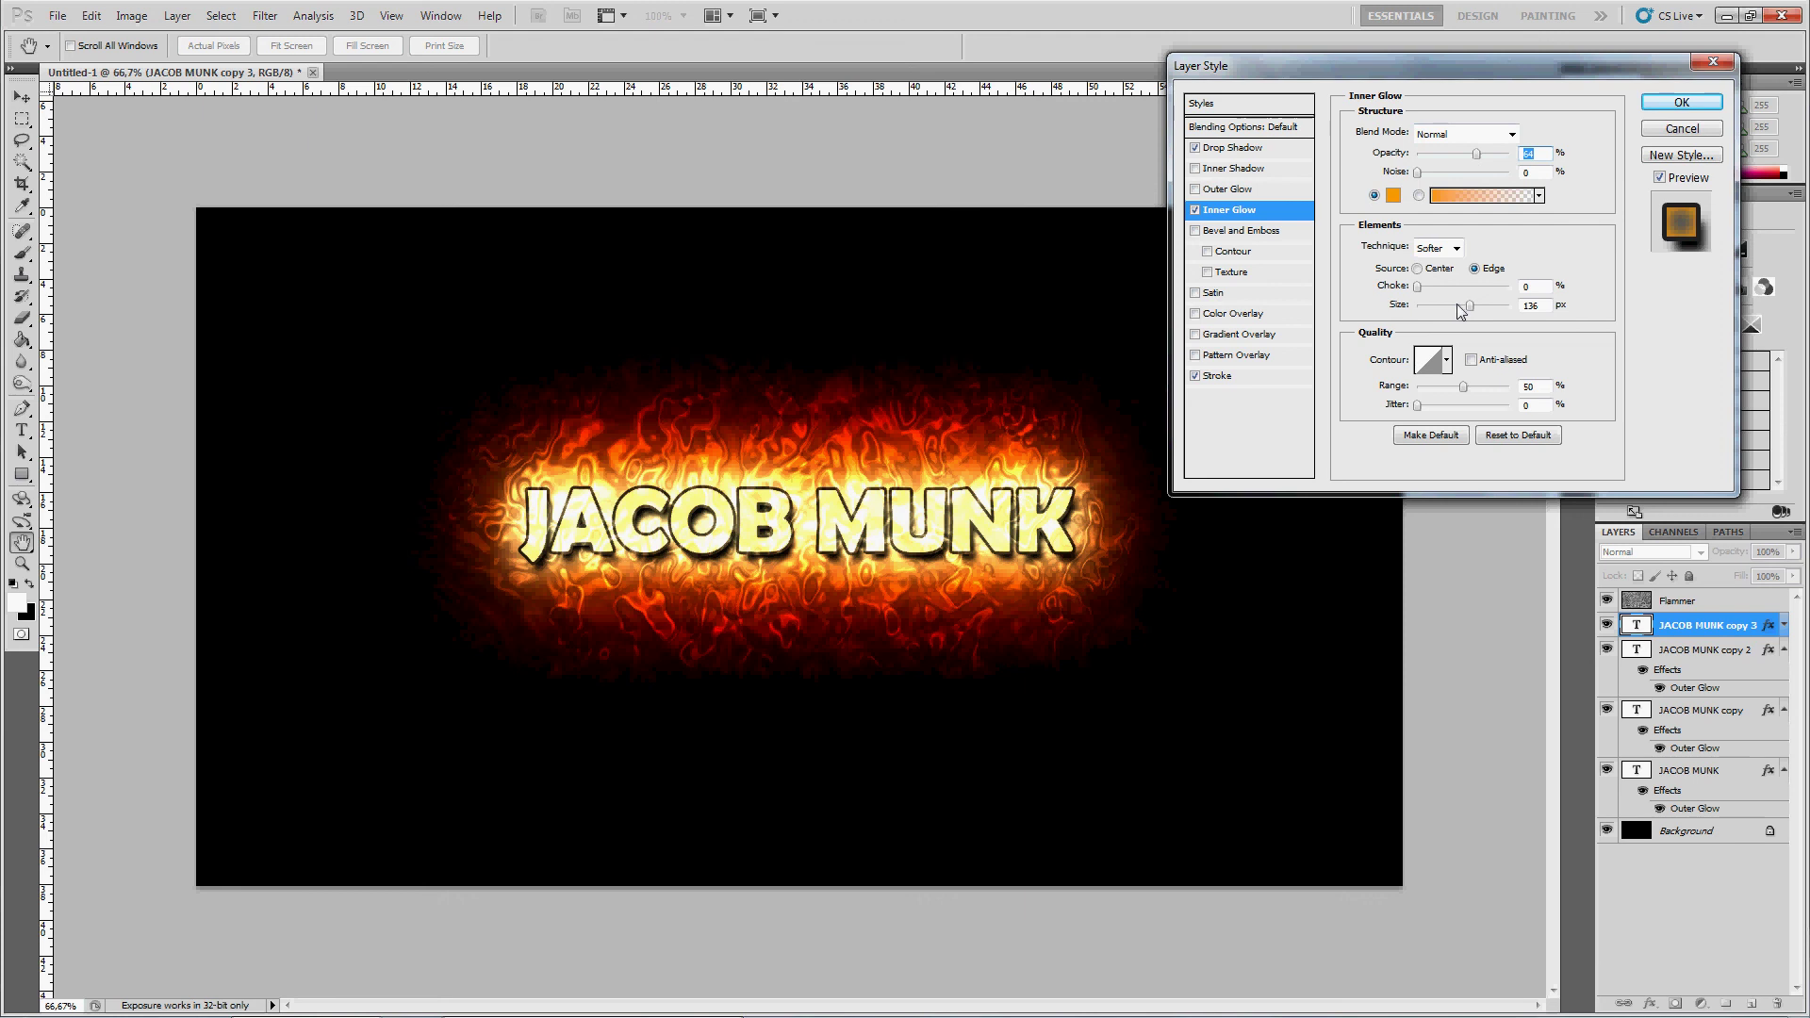
# - Deepen the inner glow's orange, enlarge it to about 174 px at 71% opacity, and apply
pyautogui.click(1393, 195)
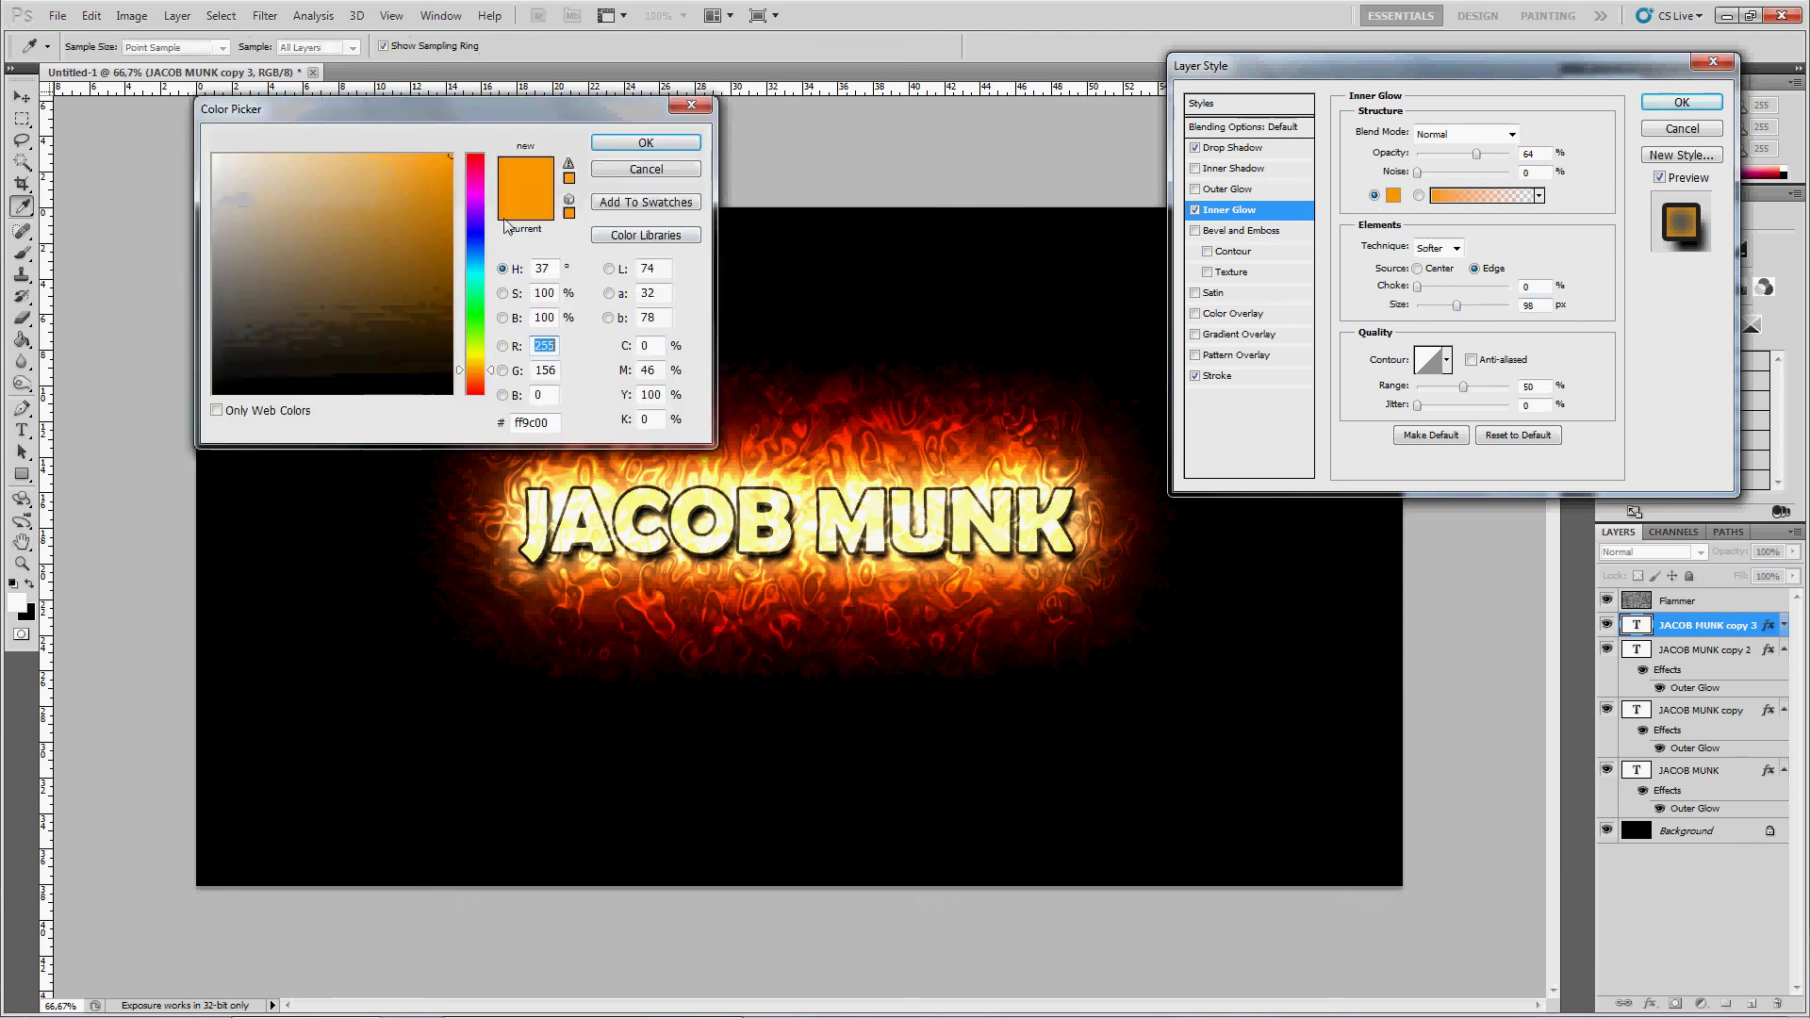
pyautogui.moveTo(472, 372); pyautogui.dragTo(480, 382)
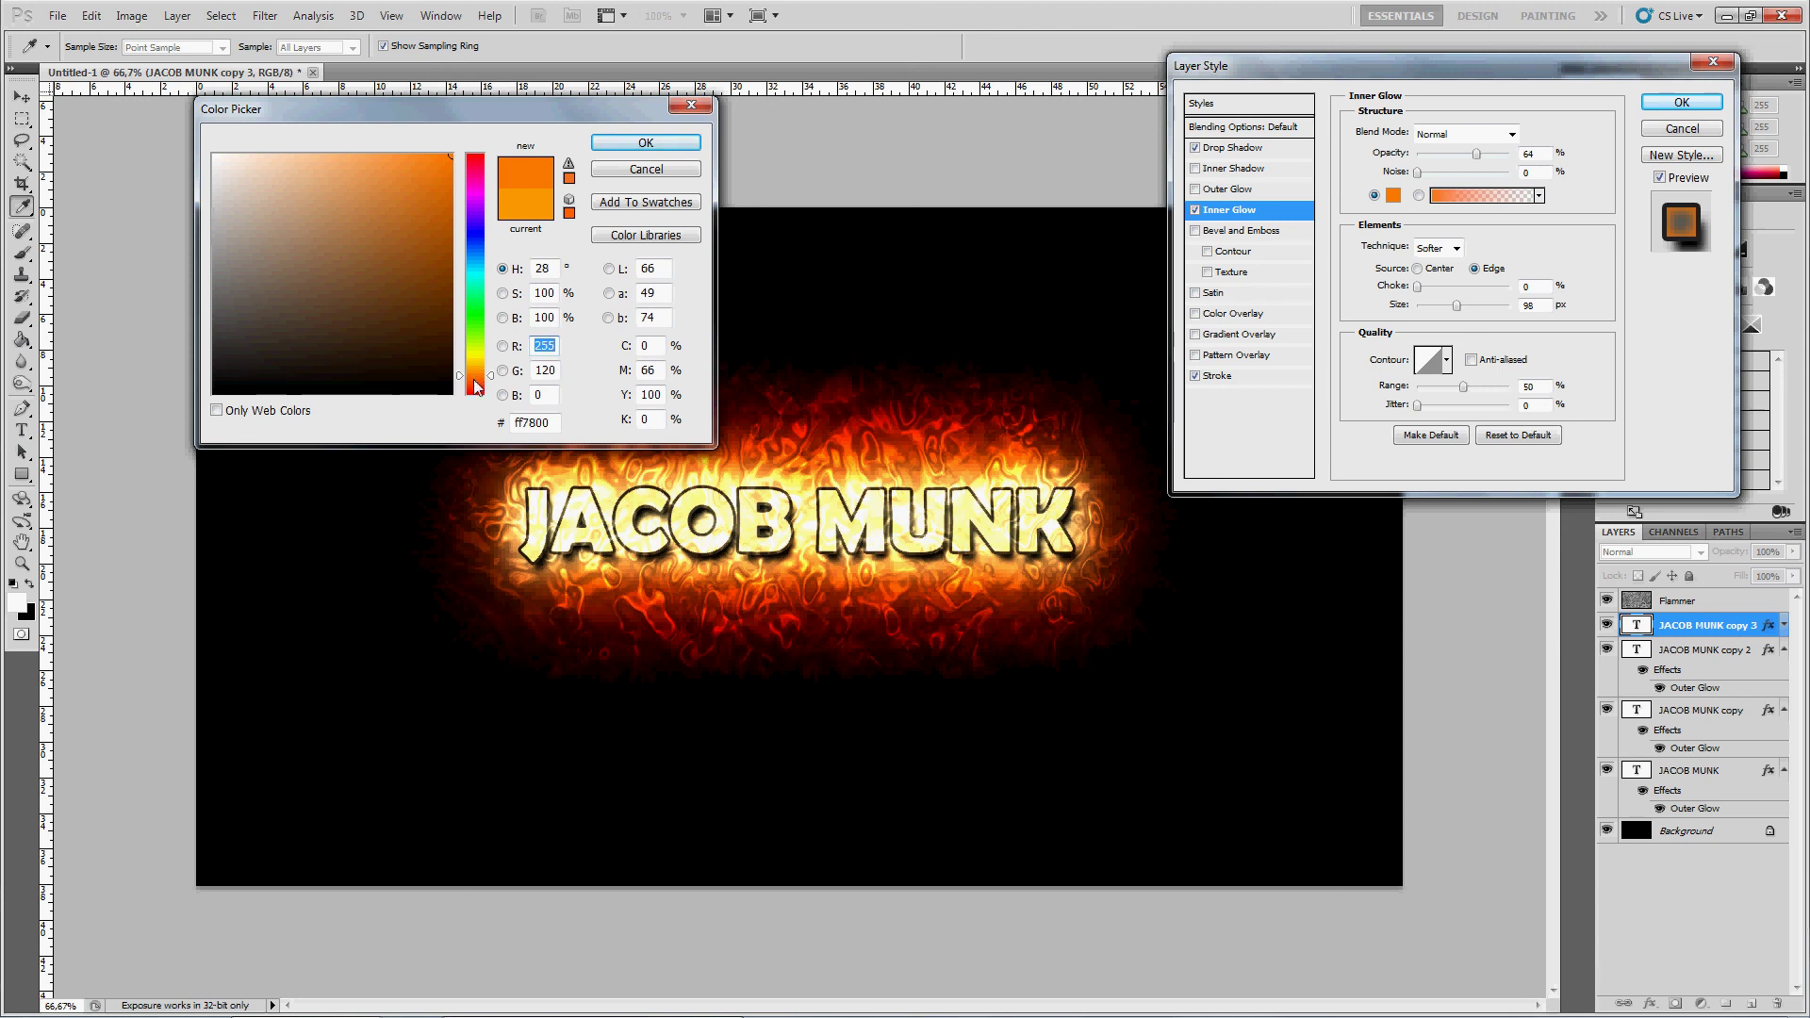
pyautogui.click(691, 105)
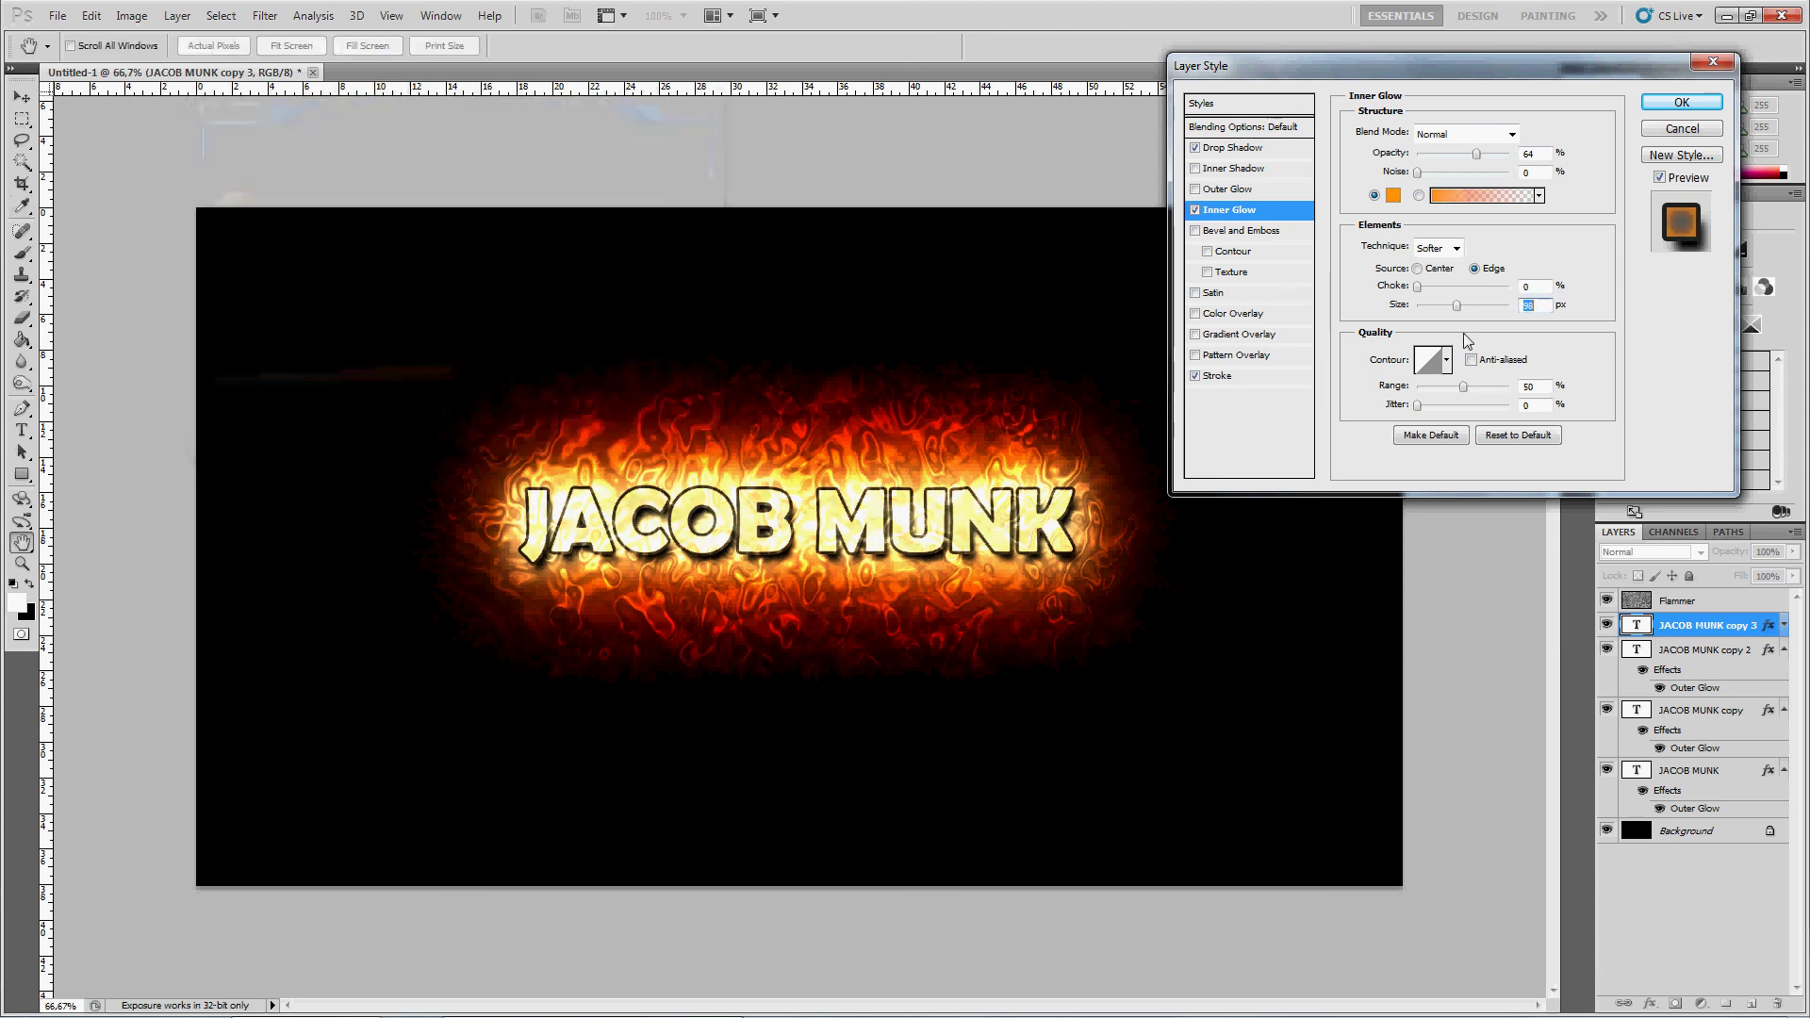
pyautogui.moveTo(1463, 303); pyautogui.dragTo(1485, 302)
pyautogui.click(1478, 156)
pyautogui.moveTo(1478, 160); pyautogui.dragTo(1479, 155)
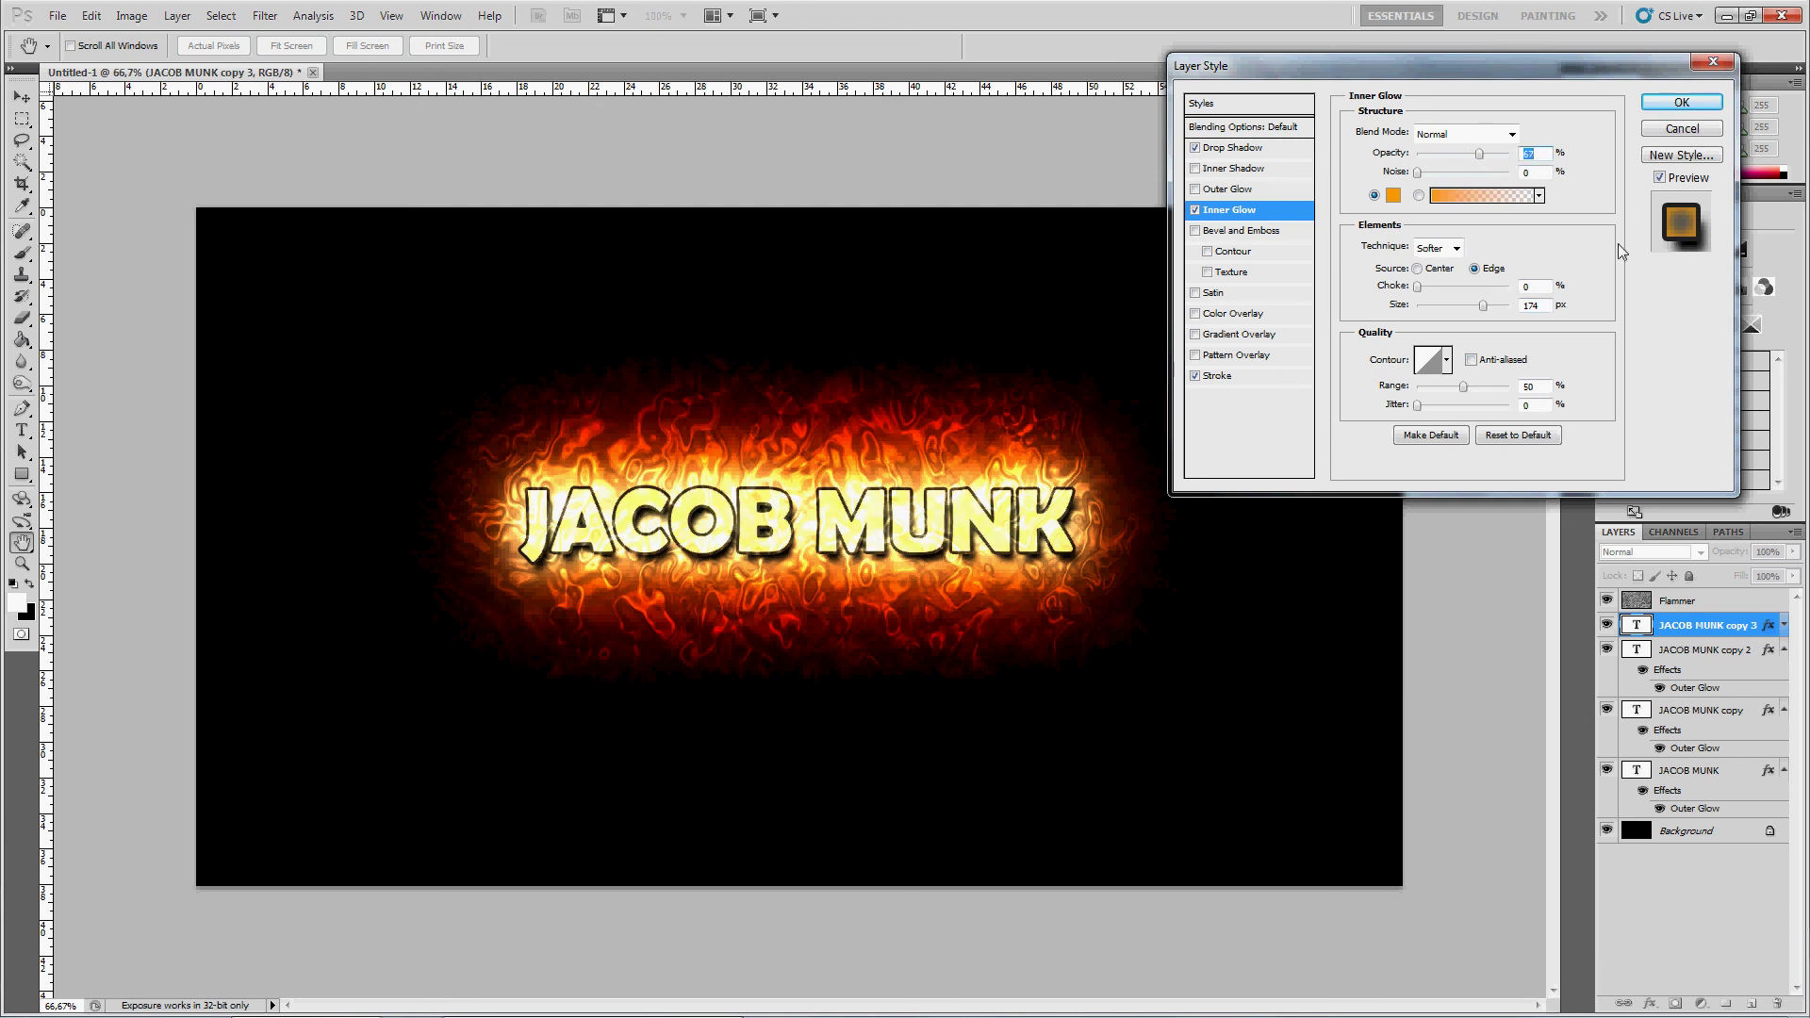
pyautogui.click(1679, 103)
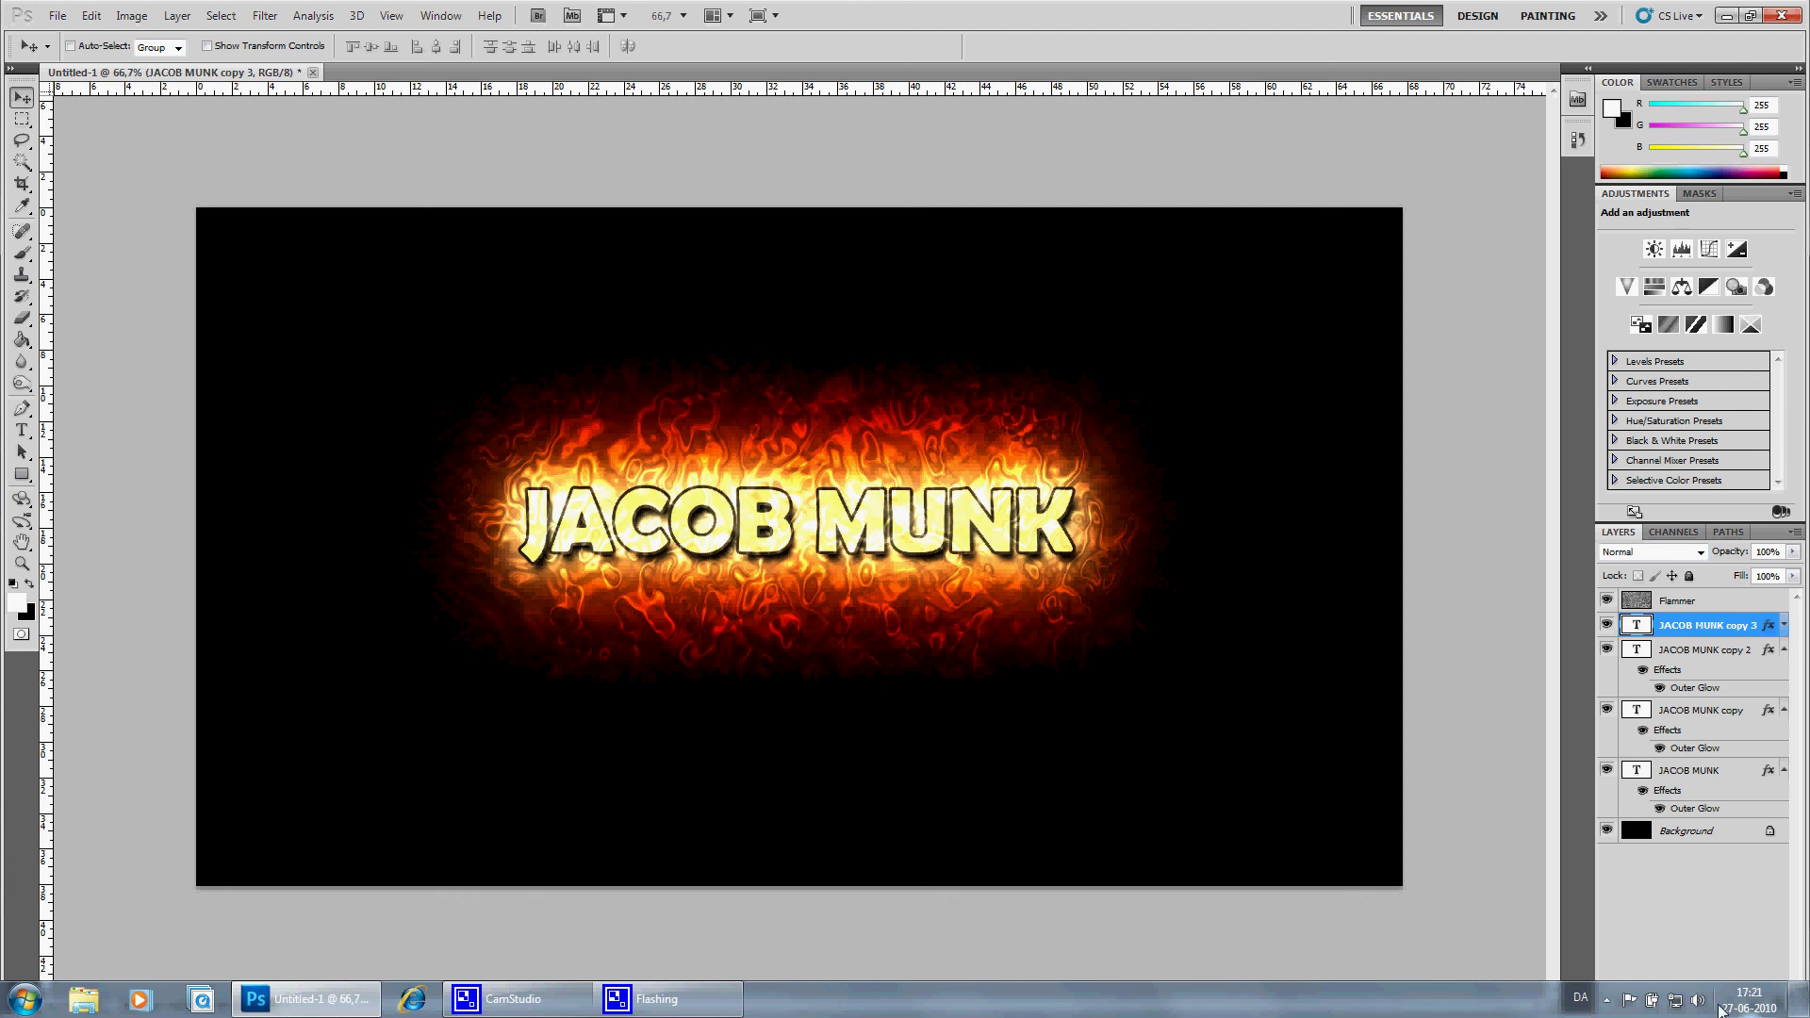
# - Close Photoshop, bringing up the prompt to save Untitled-1
pyautogui.click(1784, 15)
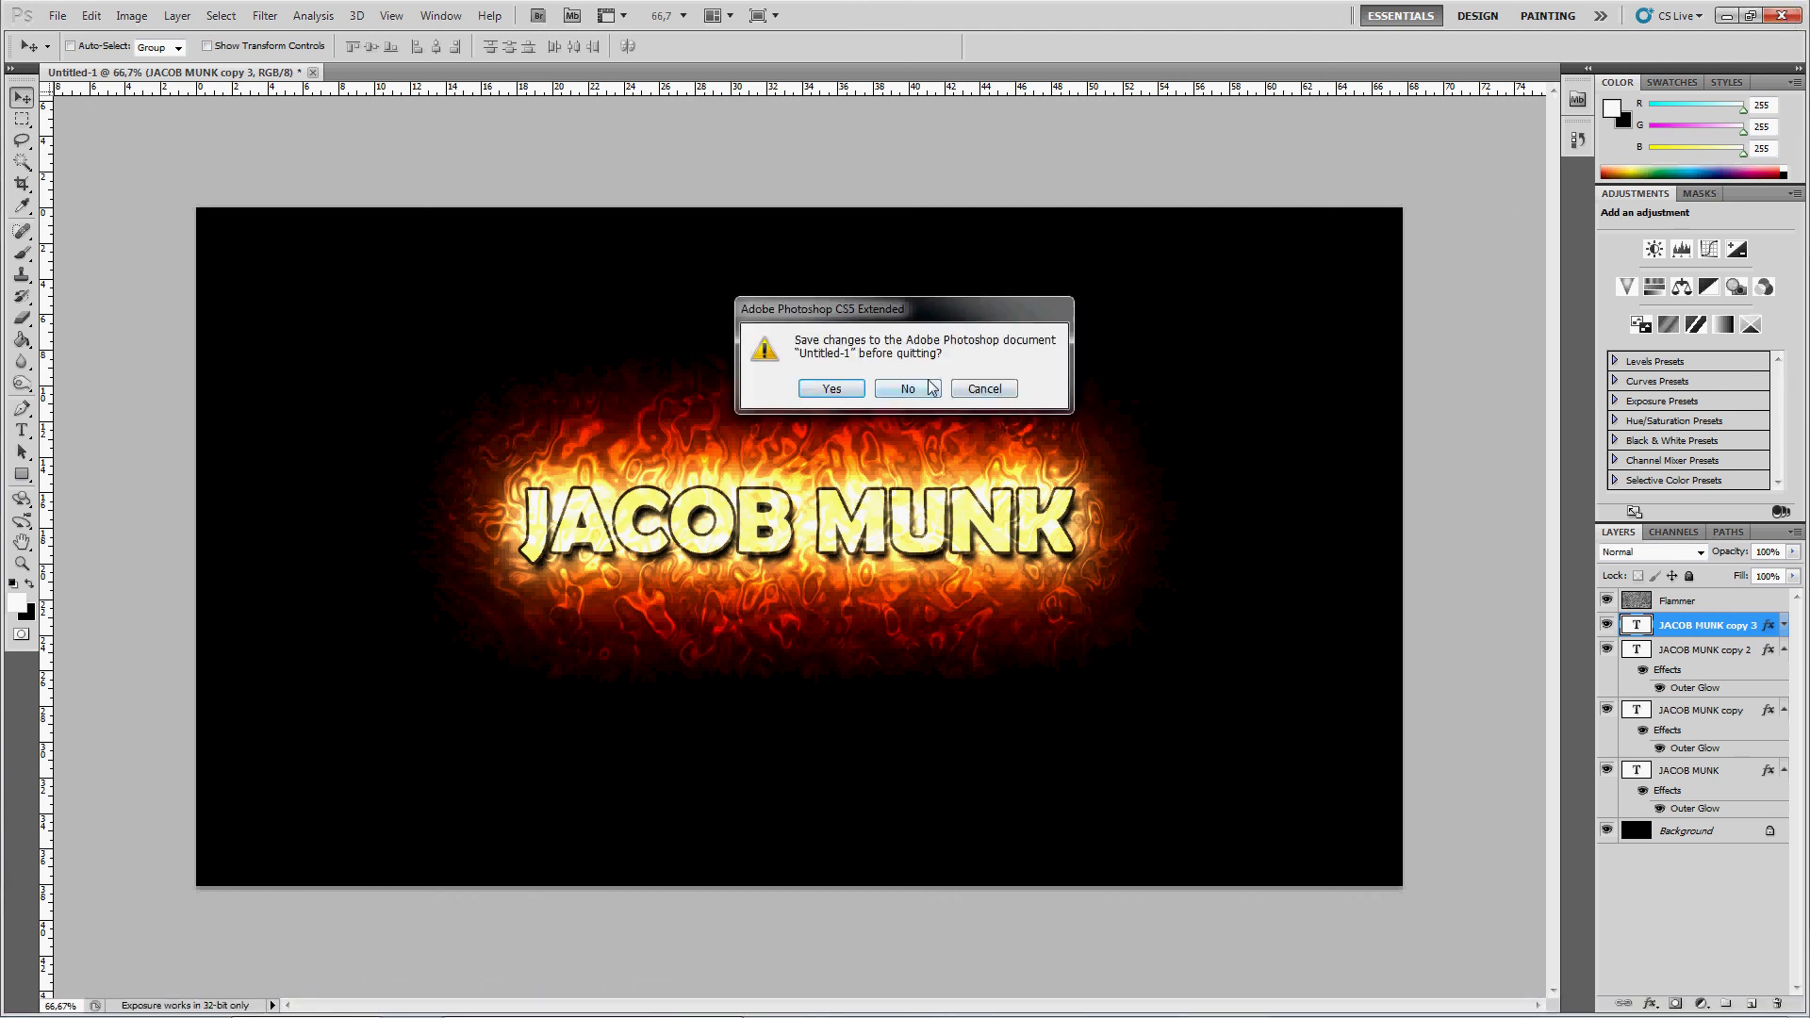